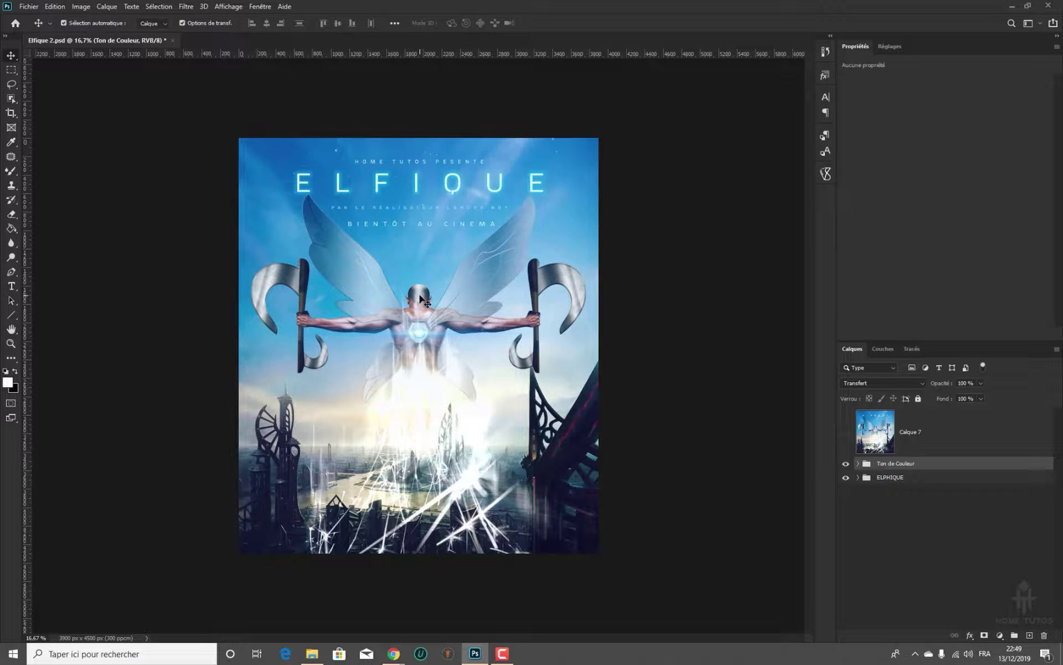
Examine the winged figure in the finished ELFIQUE poster up close
key("ctrl+plus")
key("ctrl+plus")
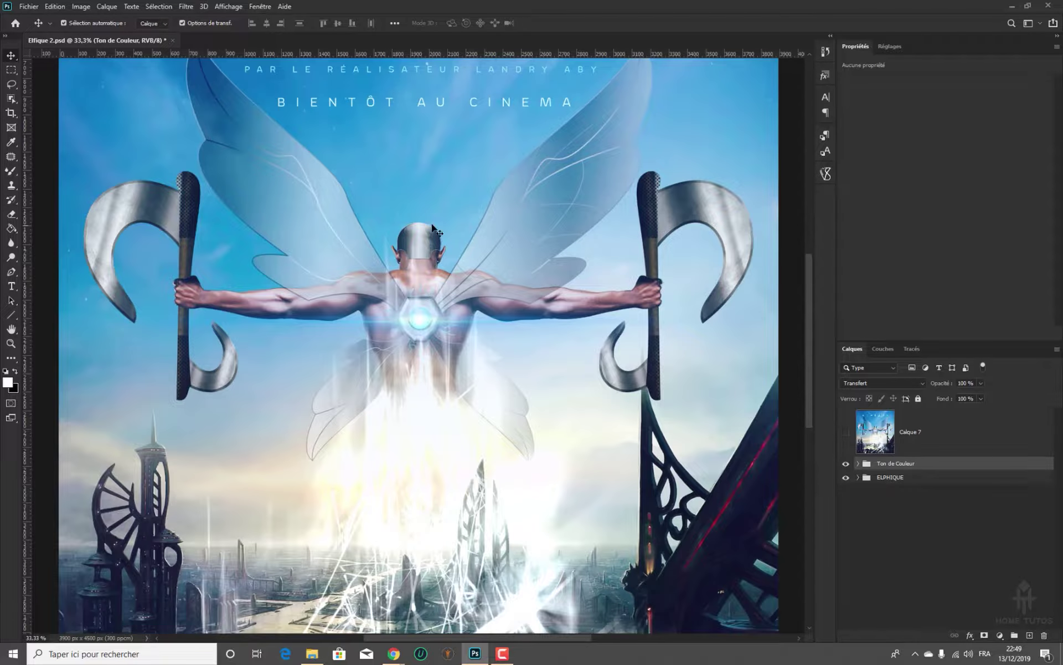
key("ctrl+minus")
key("ctrl+minus")
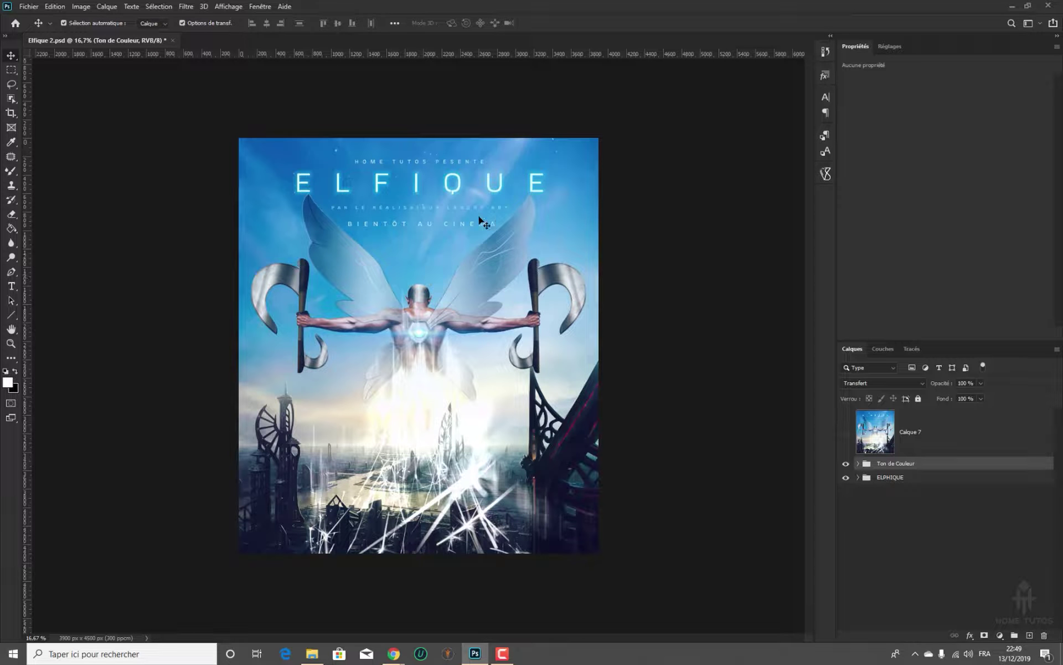
Switch to File Explorer and view the Personnage image from the Nouvelle formation folder
left_click(312, 654)
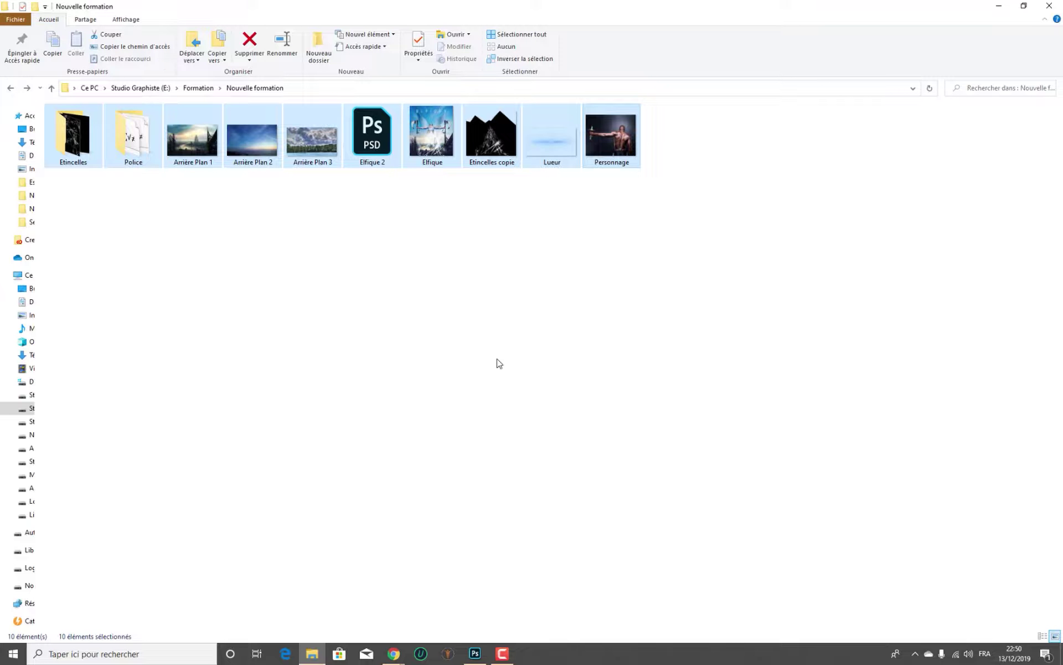
left_click(527, 389)
left_click_drag(652, 218, 83, 163)
left_click(571, 255)
double_click(611, 136)
left_click(475, 653)
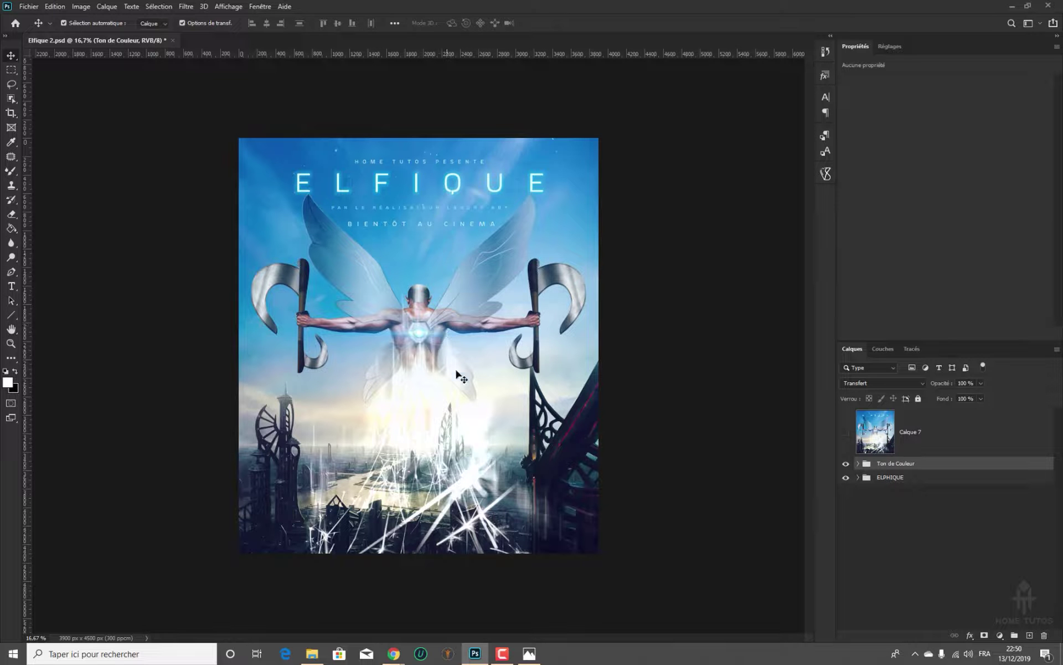
left_click(525, 653)
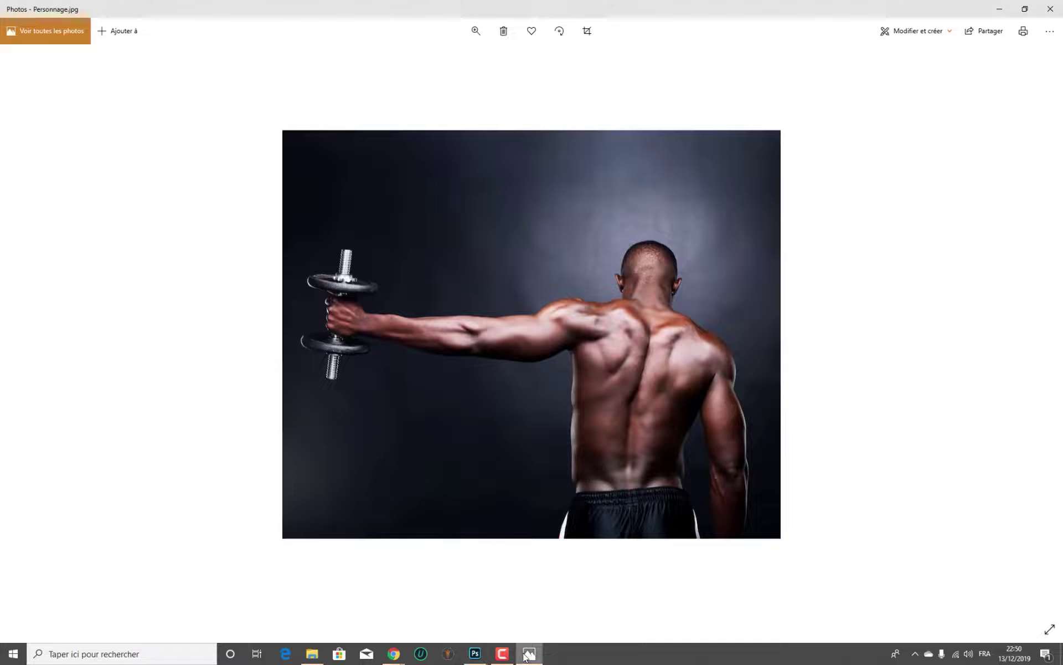
Review the source images Lueur, Etincelles copie, Elfique and Arrière Plan 3, 2 and 1, and close the image viewer
left_click(30, 336)
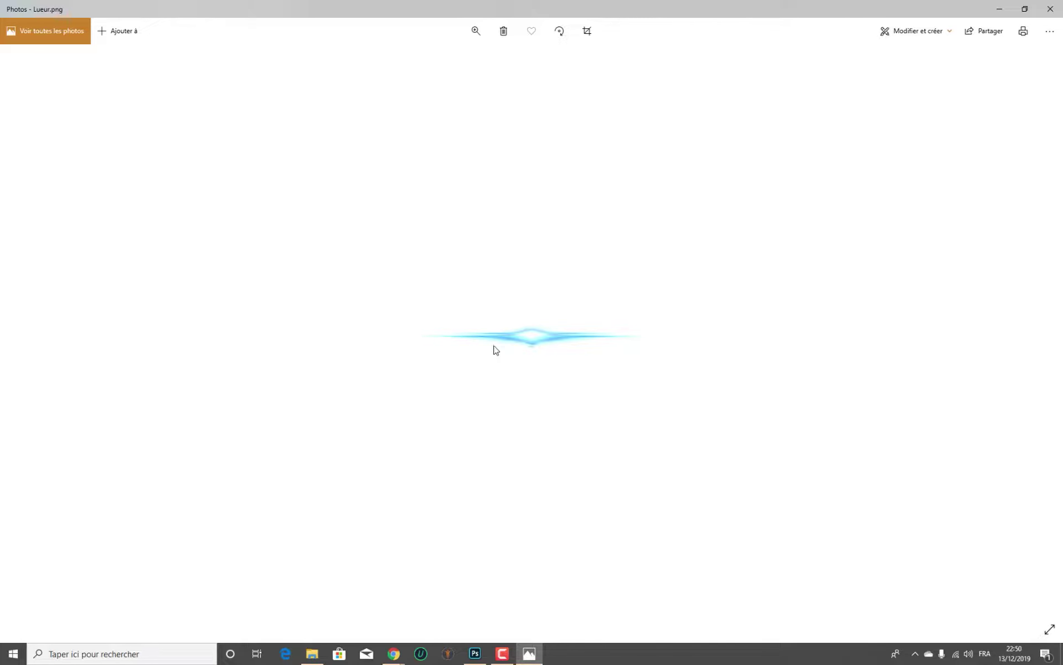
left_click(31, 335)
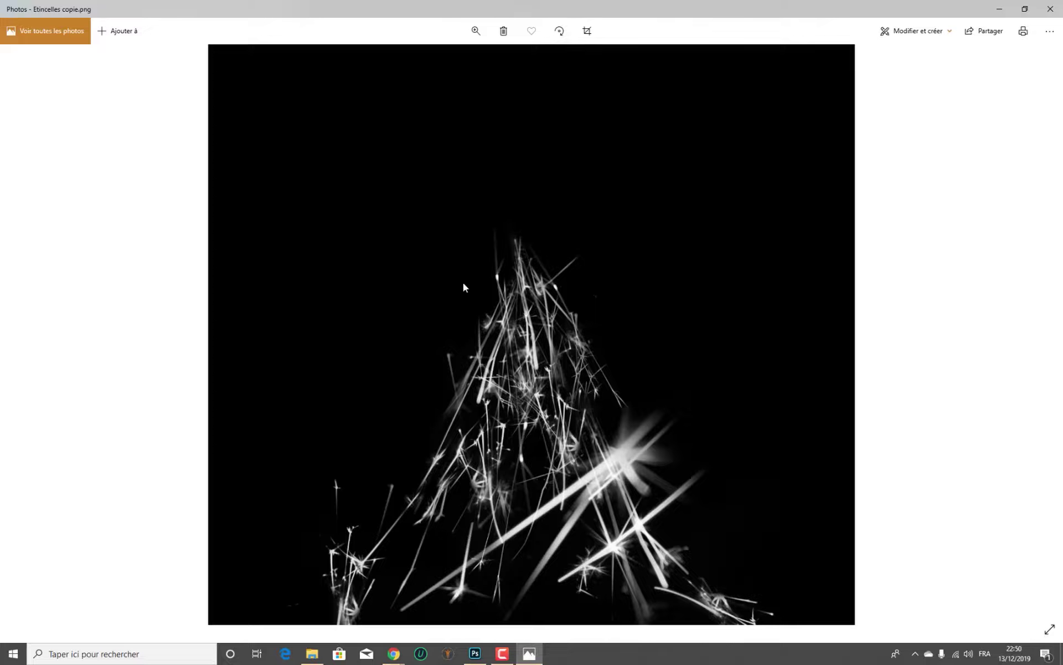
left_click(27, 335)
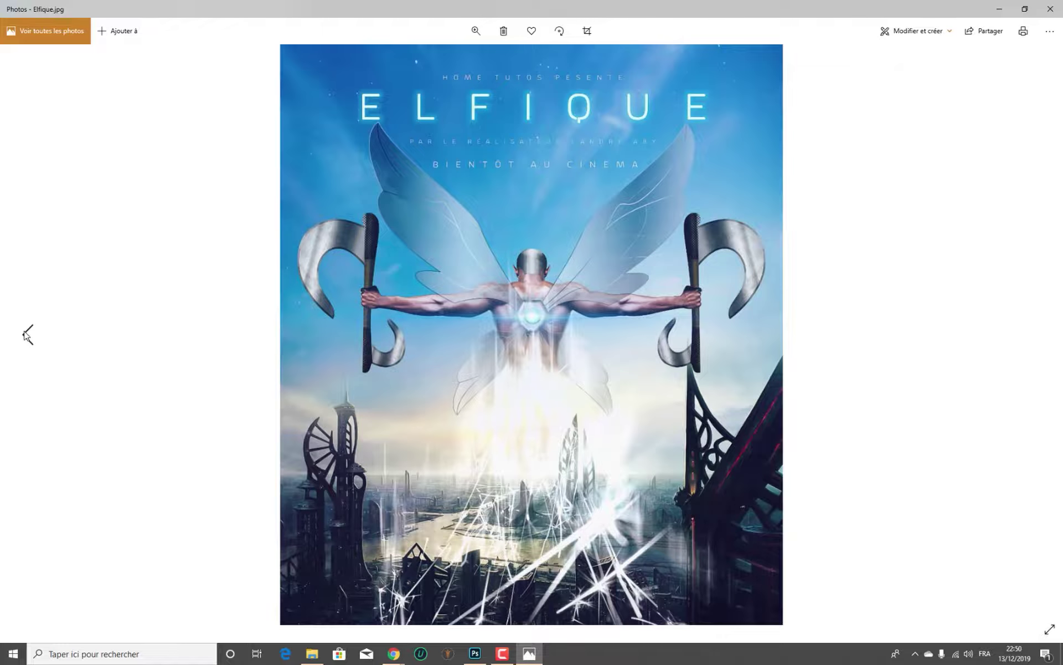
left_click(27, 335)
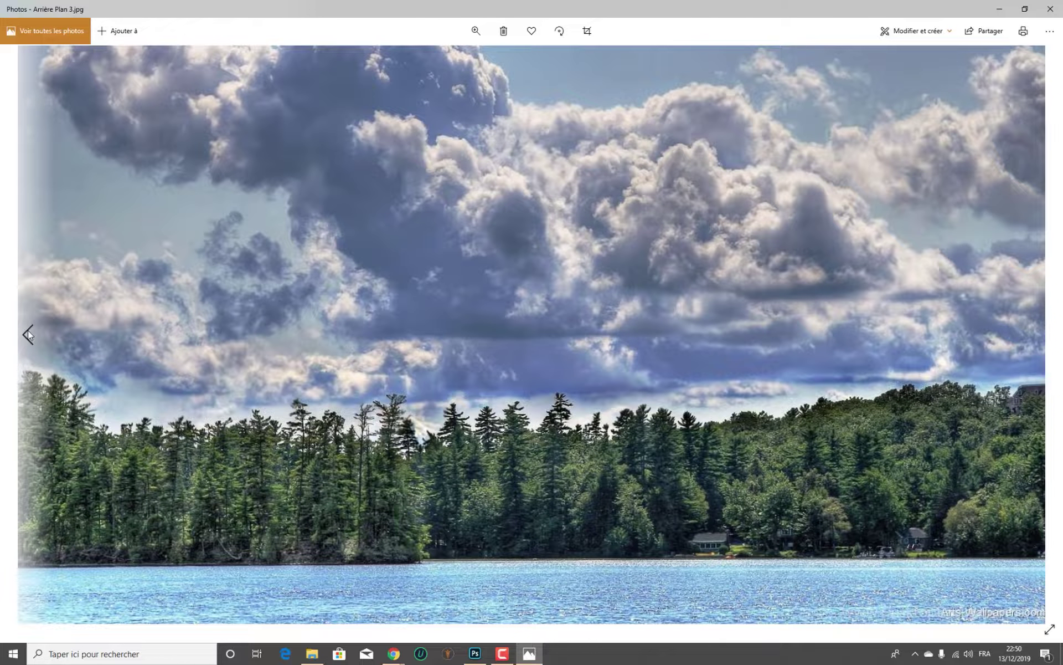
left_click(27, 335)
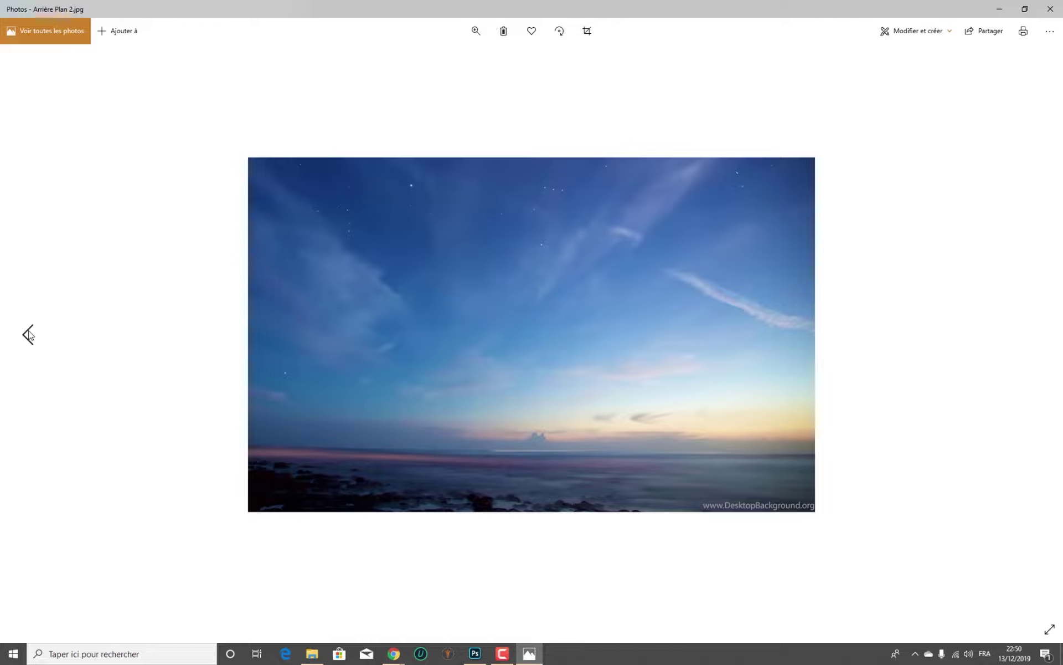
left_click(28, 335)
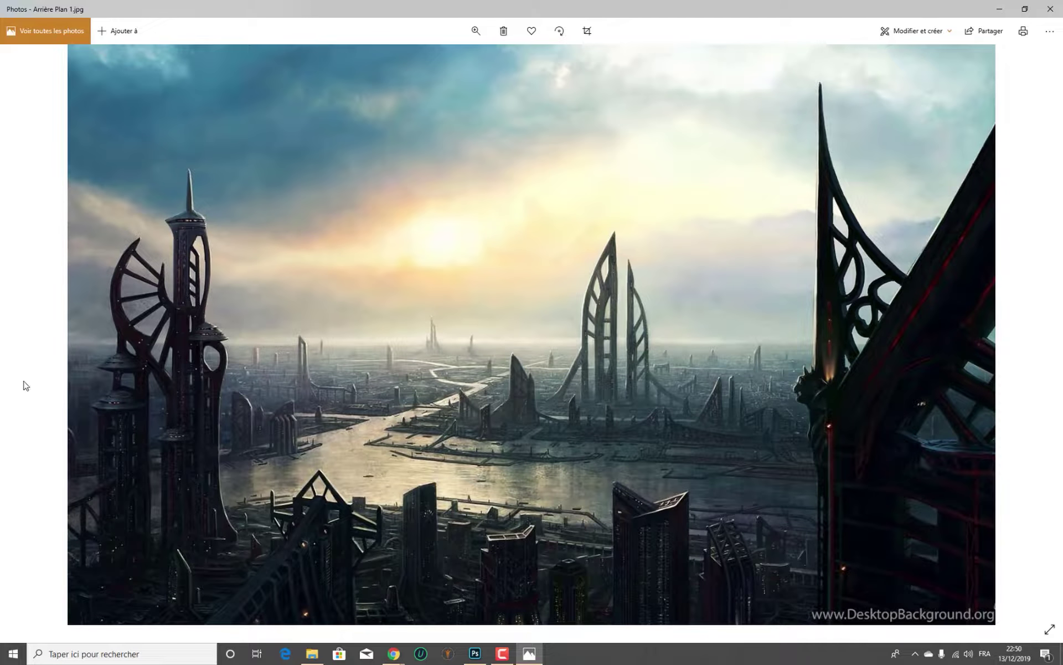
left_click(1050, 9)
Examine the Police folder's font files and the lettering on the ELFIQUE poster in Photoshop
left_click(137, 133)
key("Return")
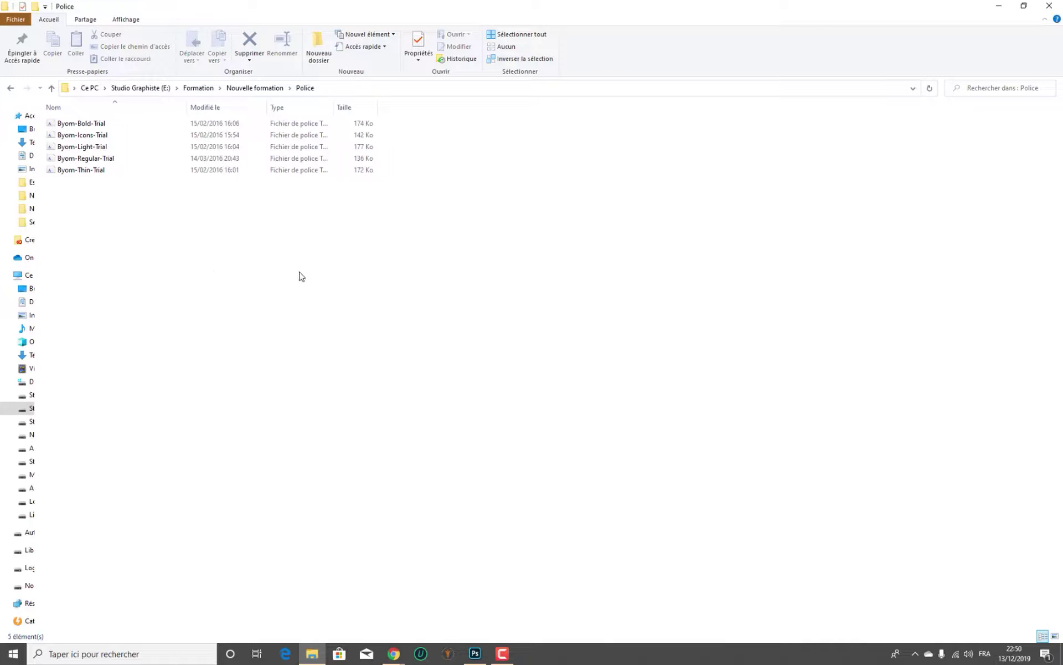
left_click(475, 653)
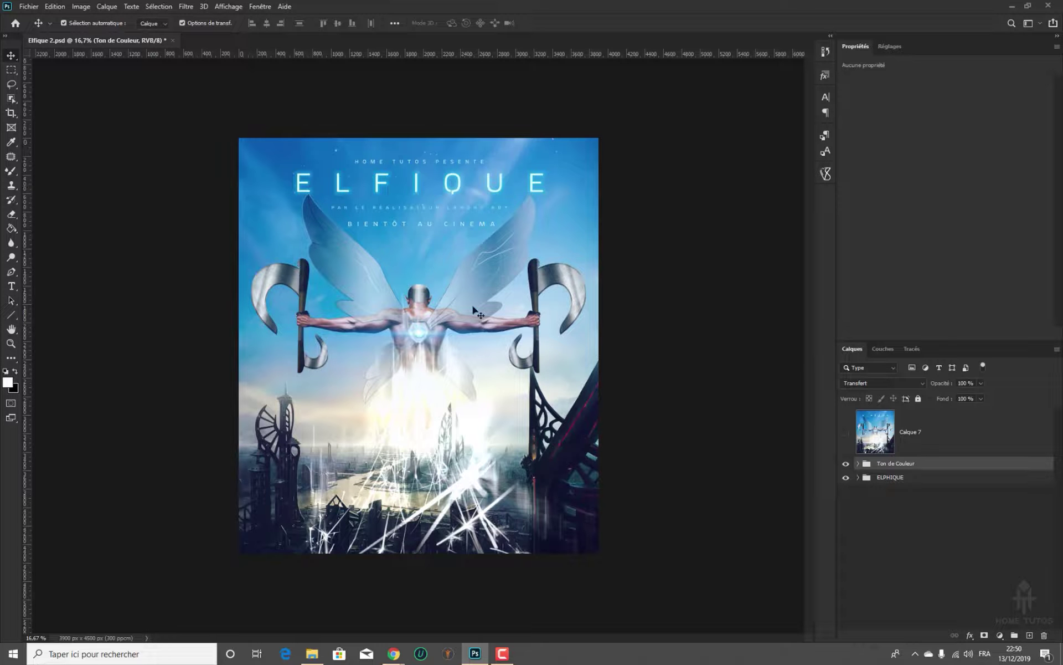
left_click(312, 654)
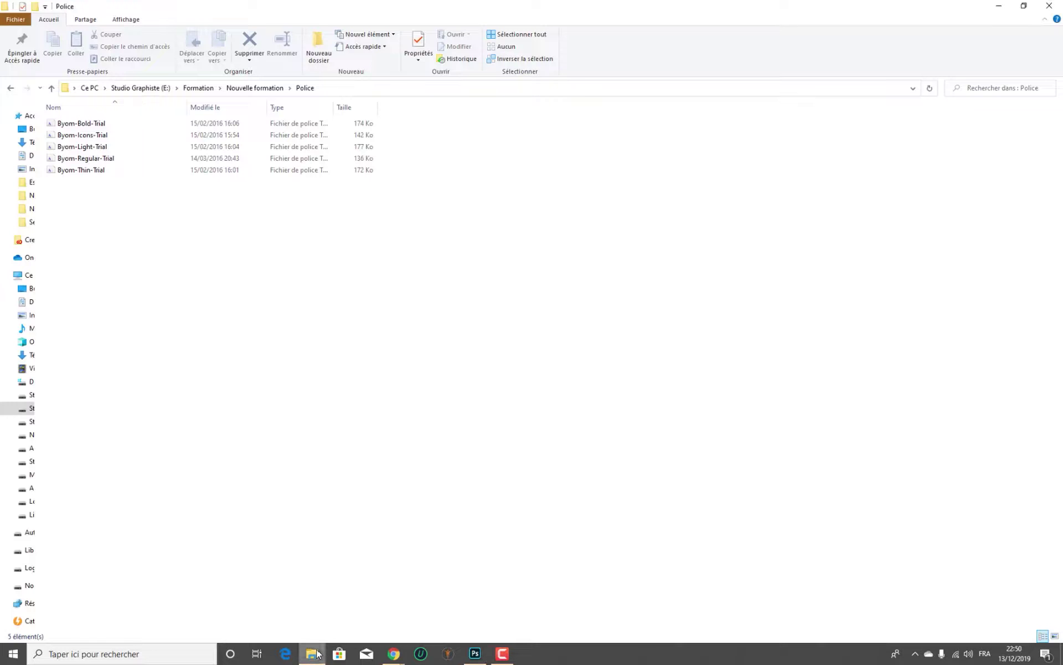
Show the Police folder's contents as large thumbnails and copy all the Byom font files
left_click(1055, 636)
key("ctrl+a")
key("ctrl+c")
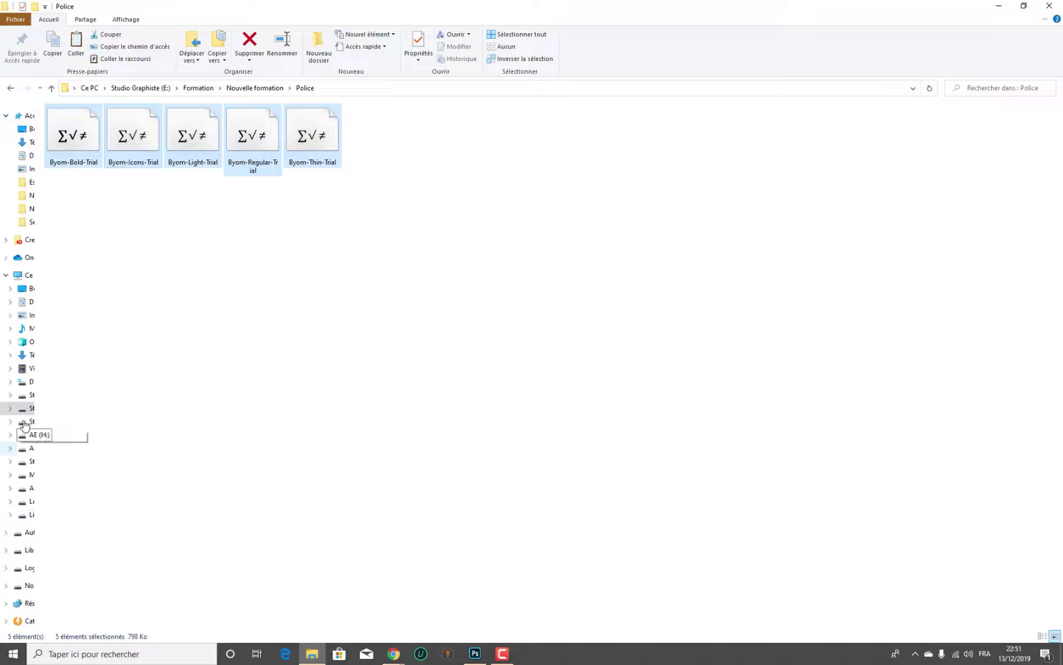
Locate the Fonts folder inside Windows on Disque local (C:) and close the file window
left_click(25, 277)
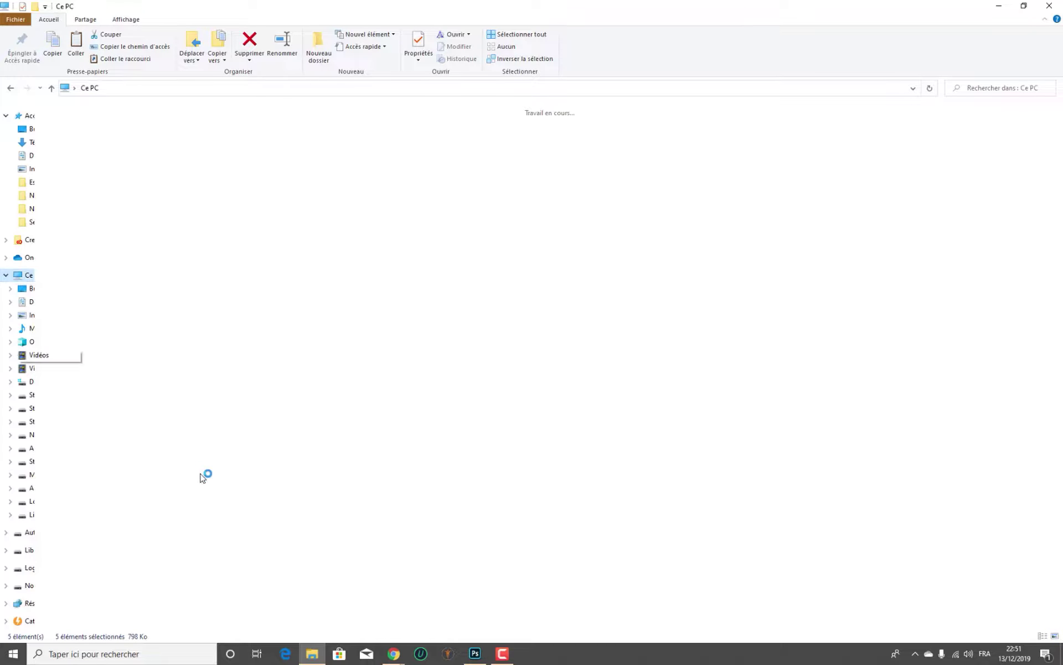
double_click(86, 180)
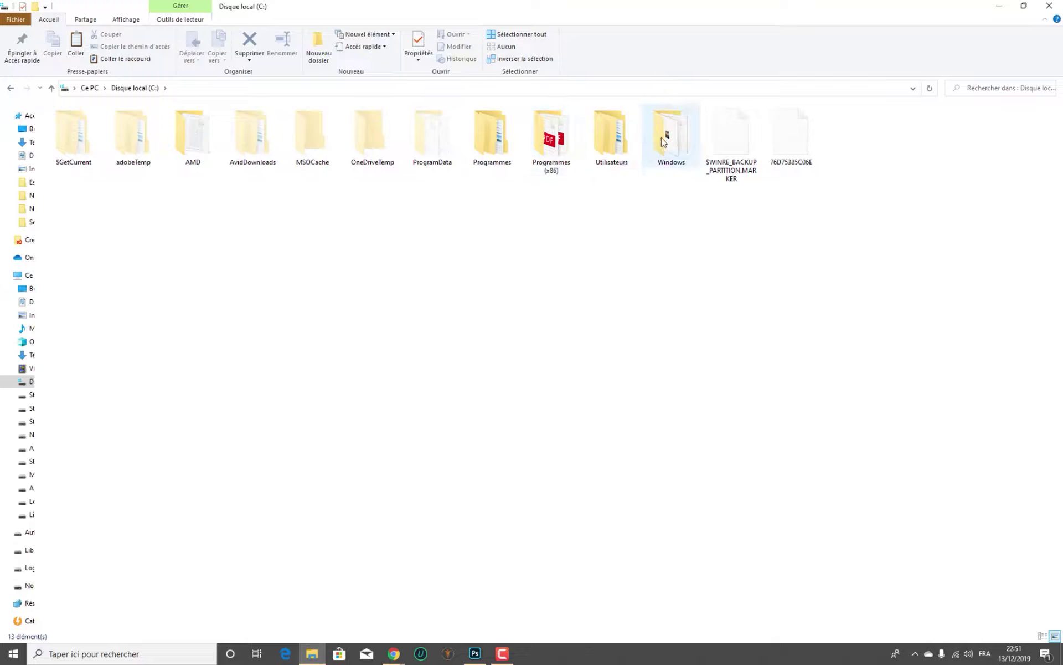
double_click(671, 133)
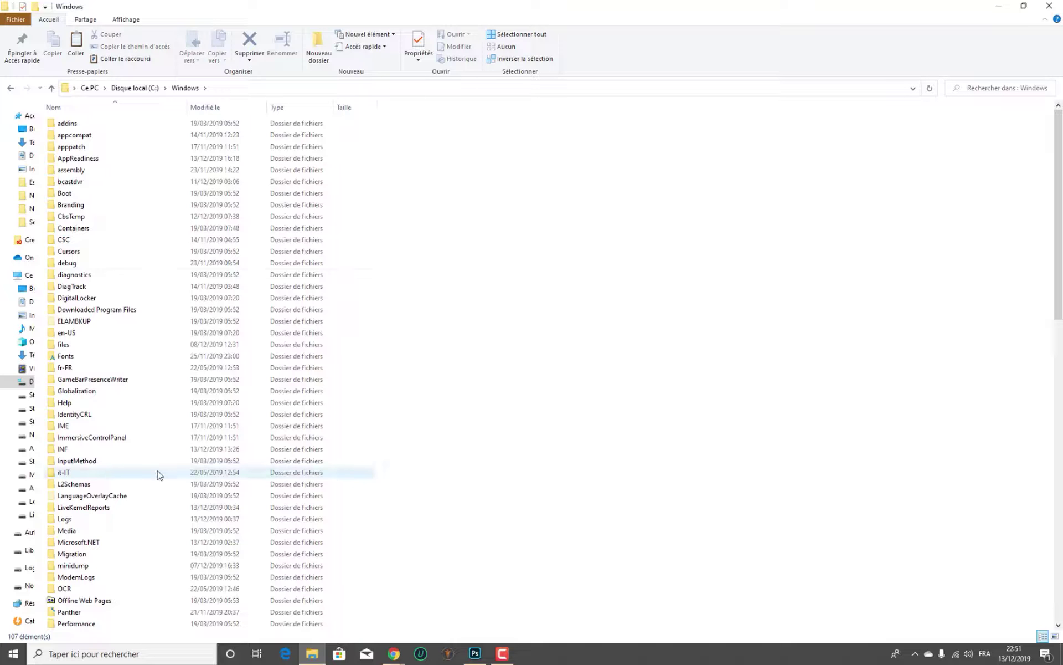
left_click(97, 359)
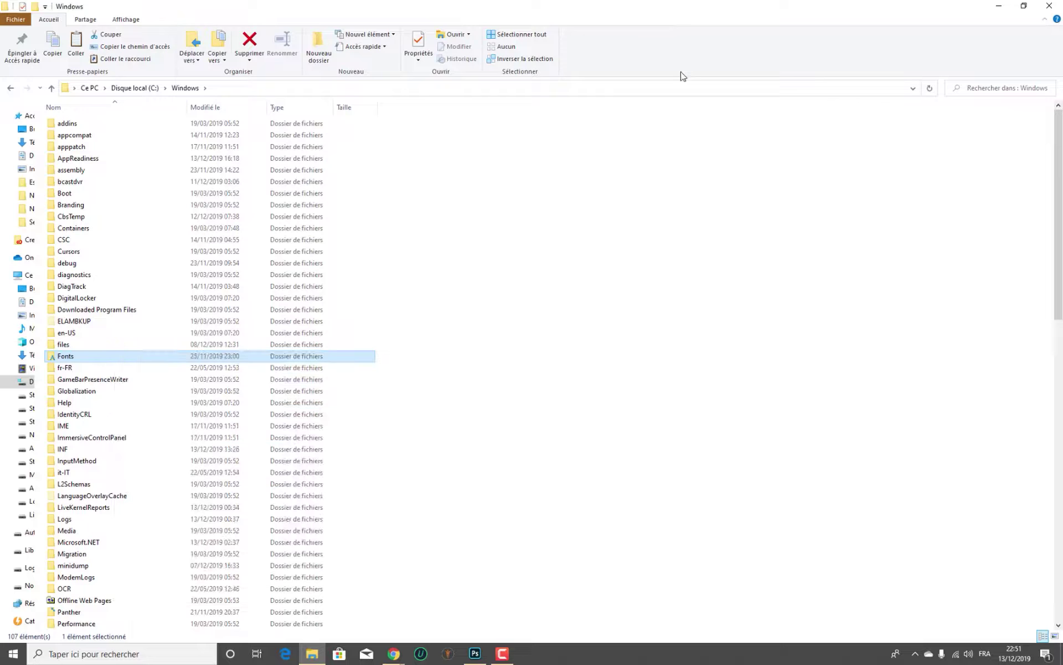
left_click(1049, 6)
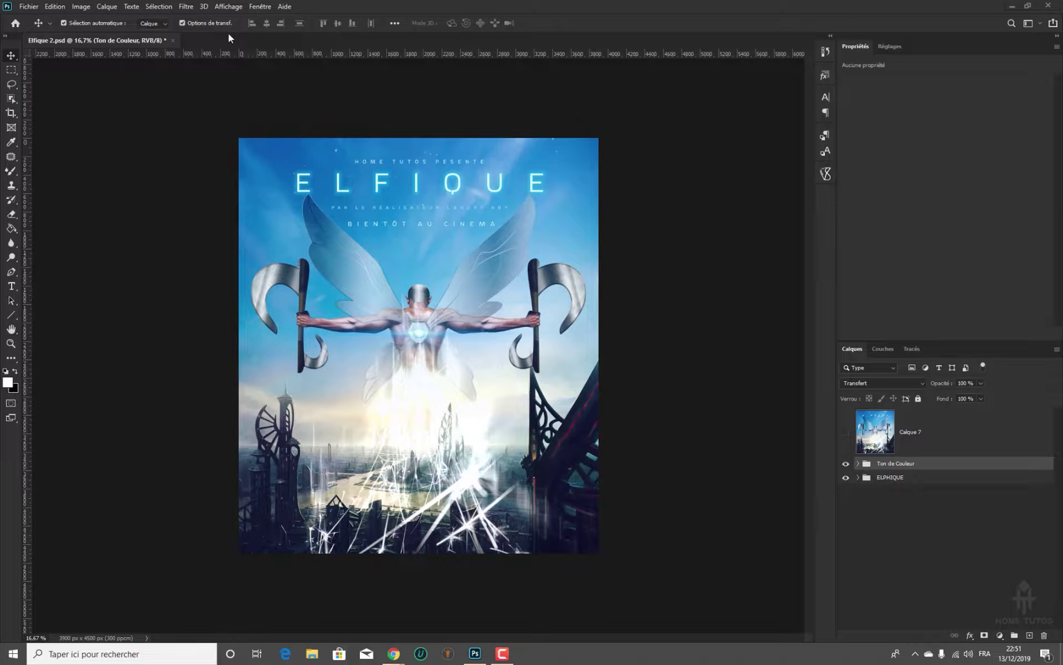
Check the ELFIQUE poster's width and resolution in the image size settings
key("ctrl+alt+i")
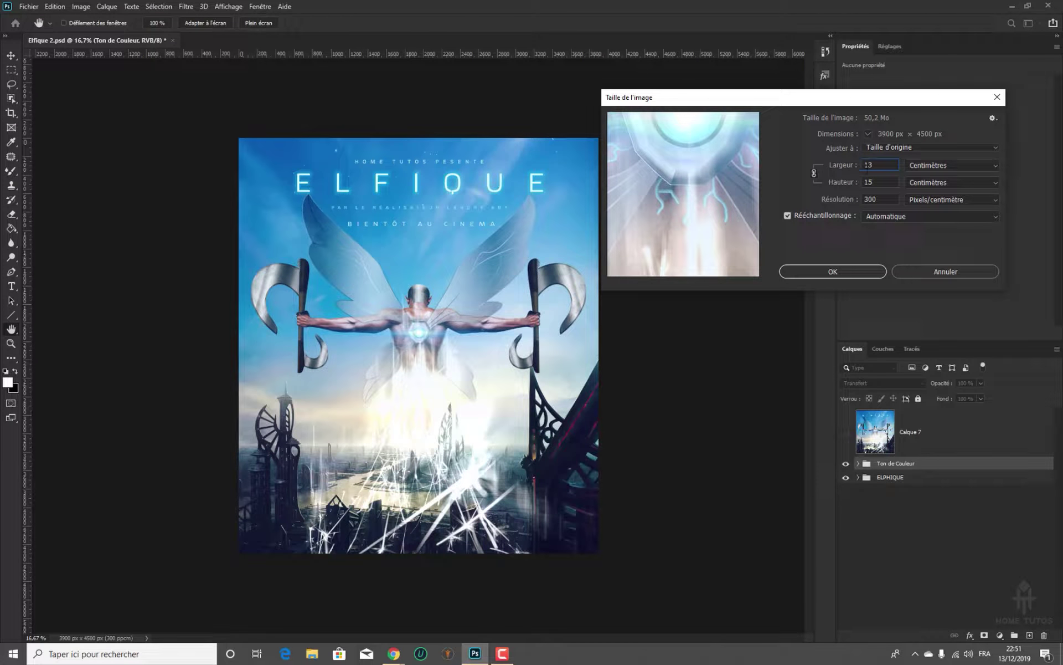
left_click_drag(882, 165, 852, 162)
left_click_drag(882, 199, 854, 199)
left_click(831, 271)
key("v")
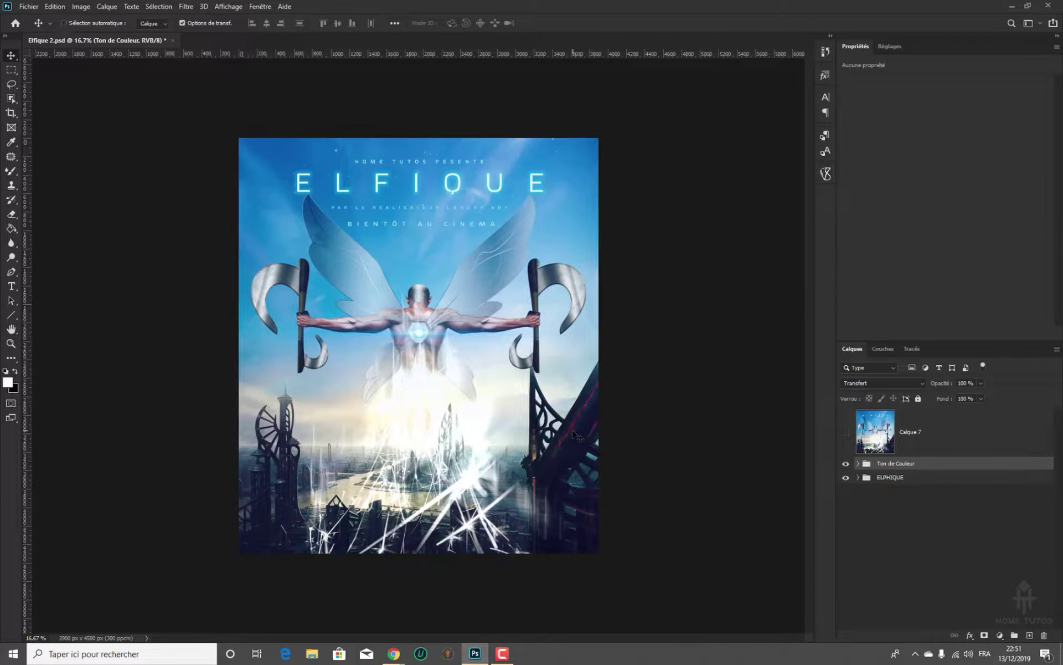
Start setting up a new document 13 cm wide and 15 cm high
key("ctrl+n")
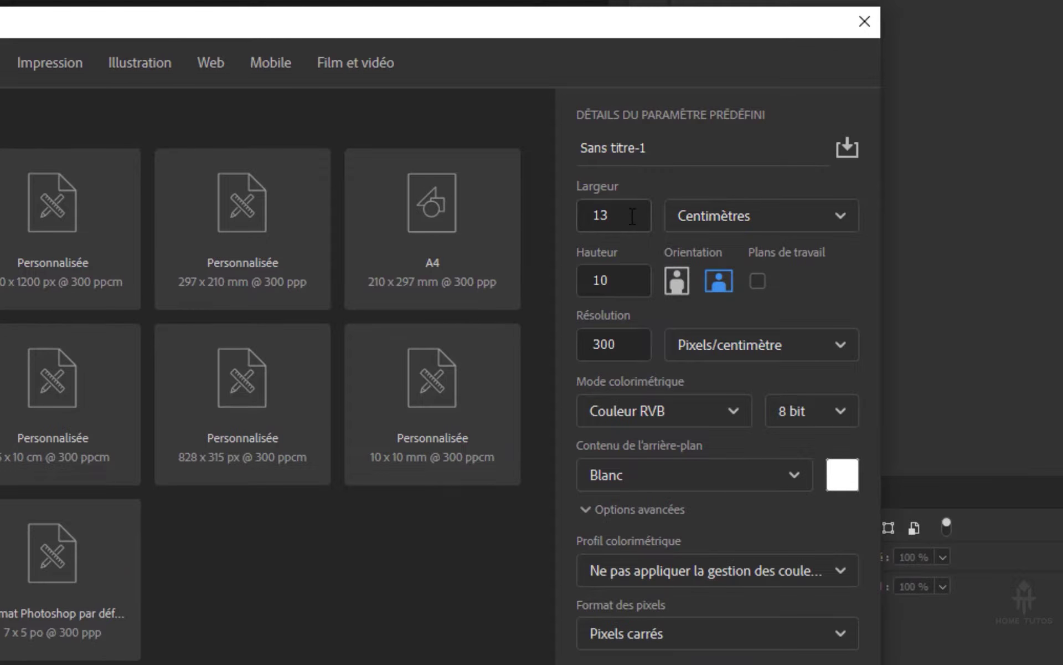
left_click_drag(747, 208, 659, 209)
left_click_drag(745, 254, 671, 254)
type("15")
left_click(565, 404)
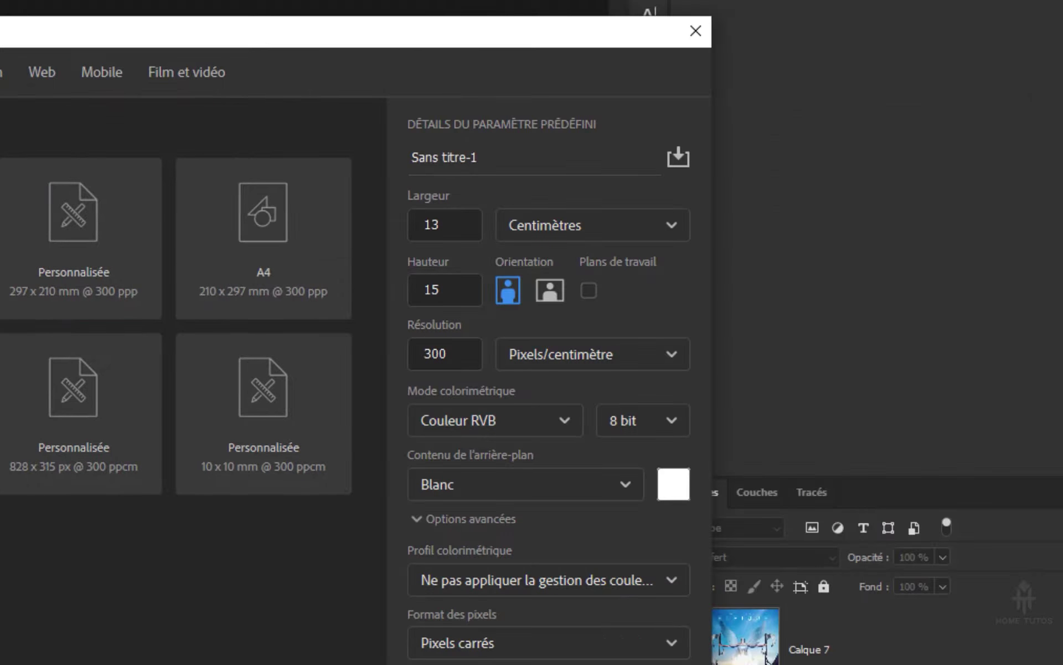
Examine the colour mode and bit depth choices available for the new document
left_click(537, 420)
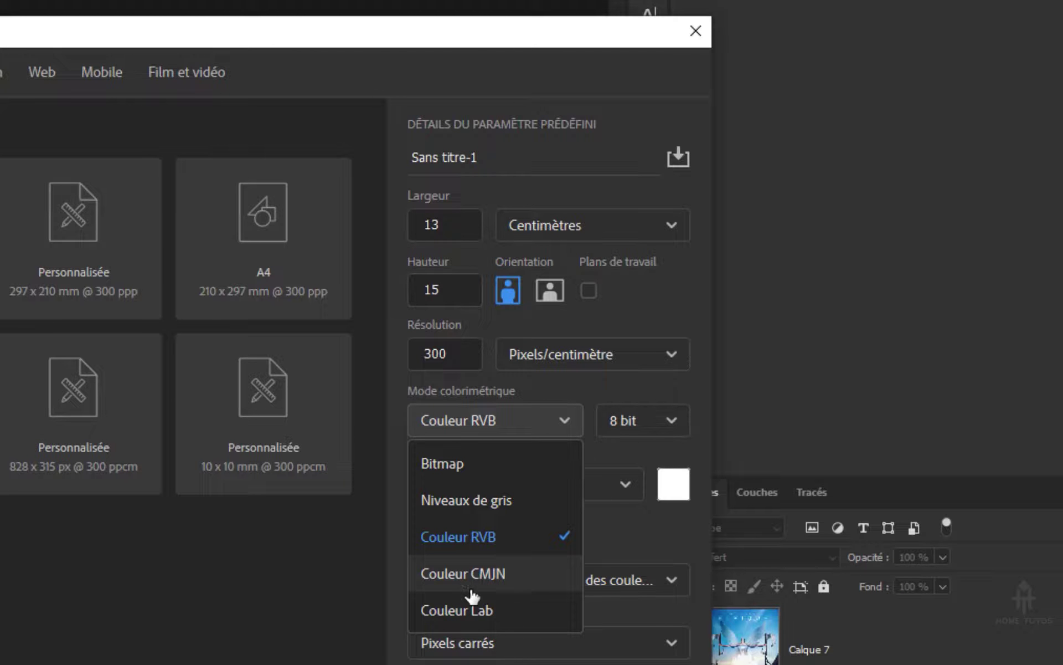
left_click(699, 384)
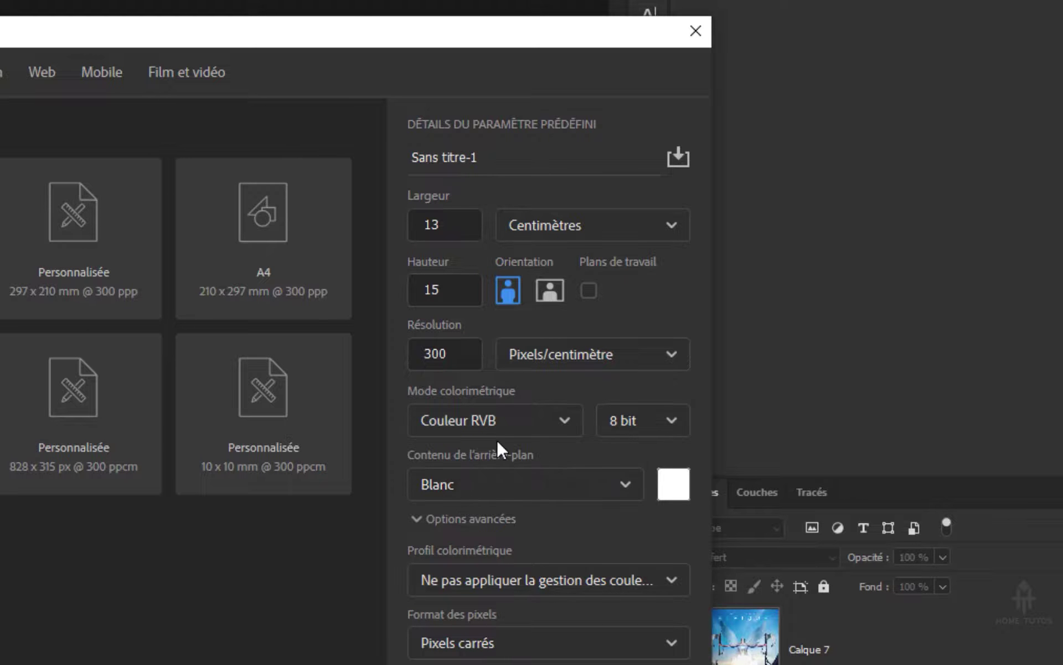
left_click_drag(308, 35, 598, 24)
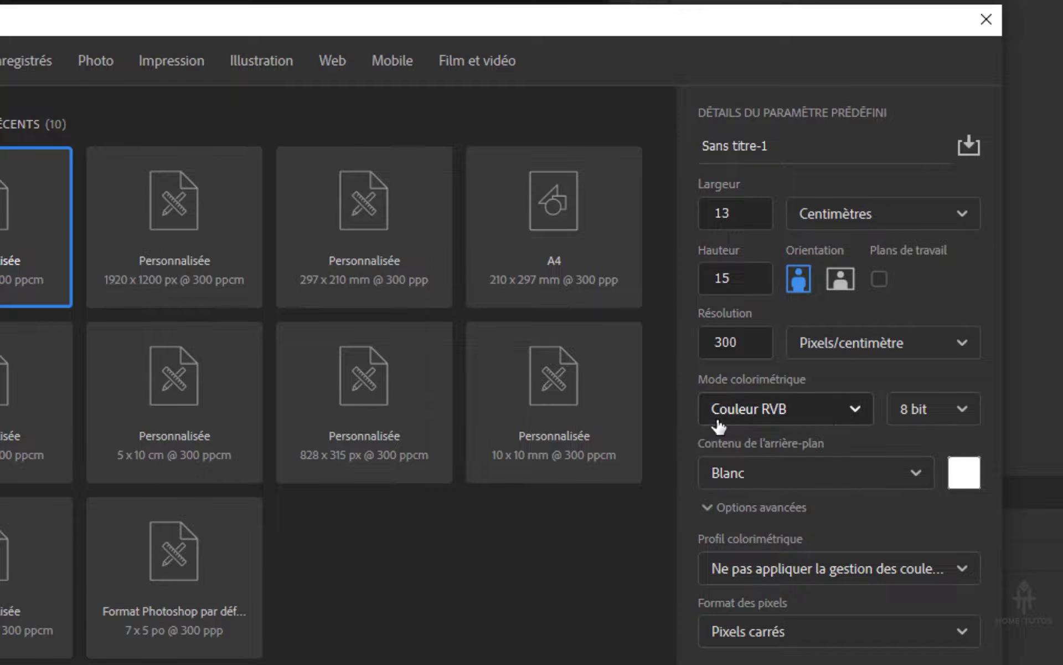
left_click(945, 412)
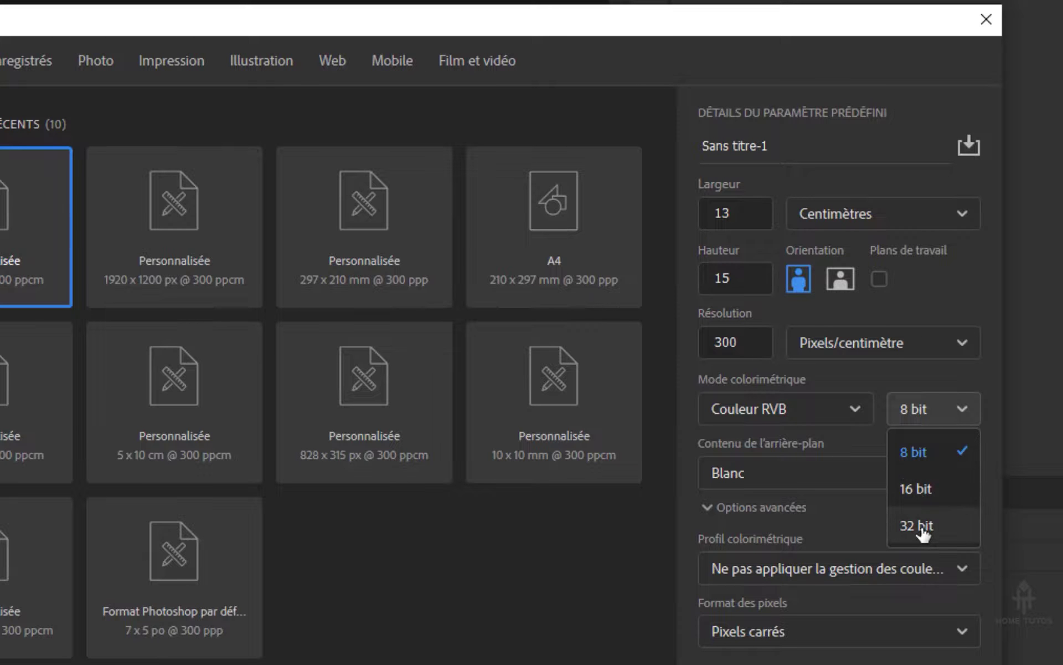
left_click(970, 283)
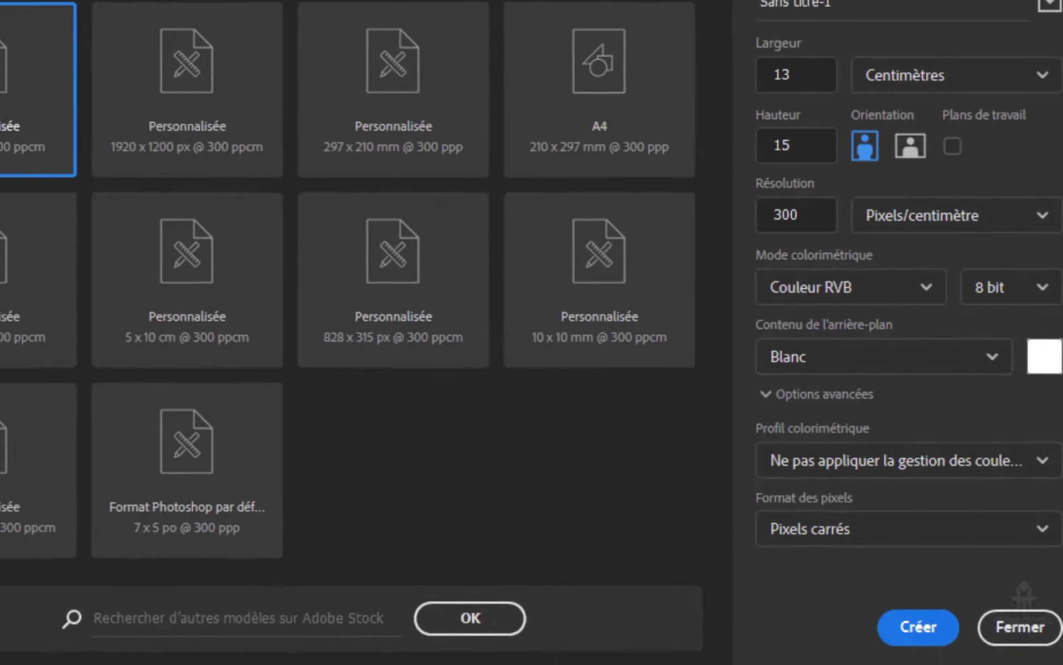
left_click(1035, 287)
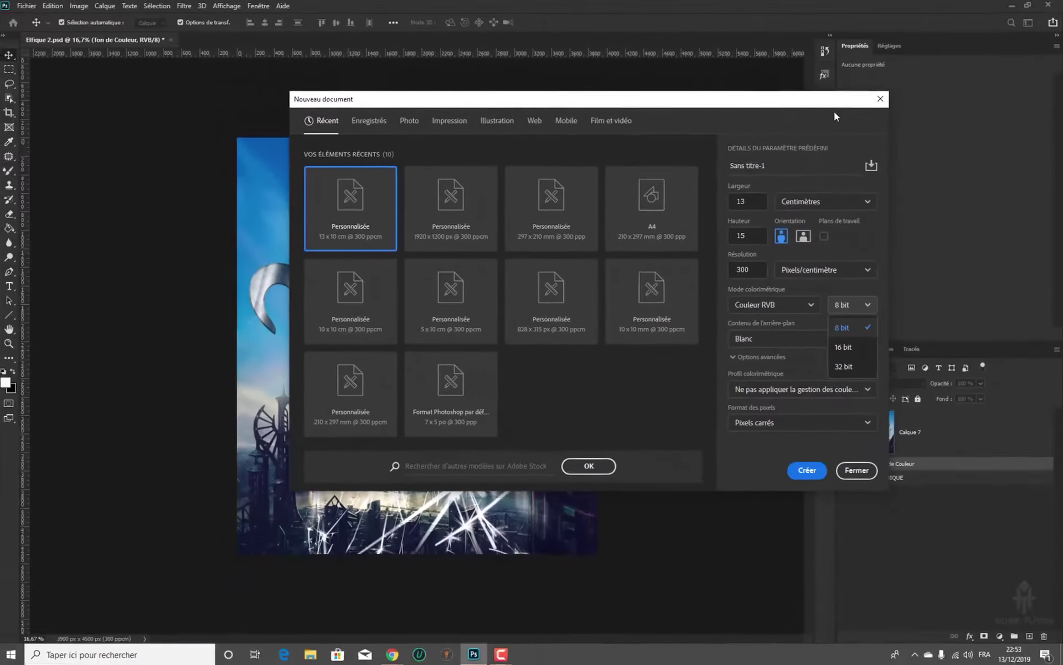
left_click(833, 111)
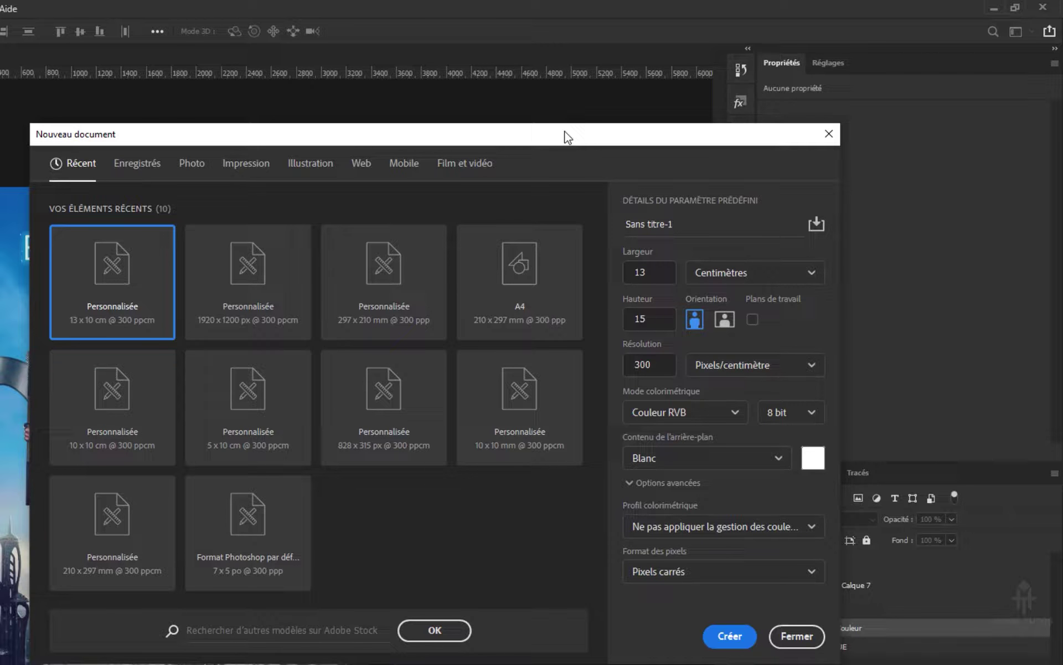
left_click(797, 414)
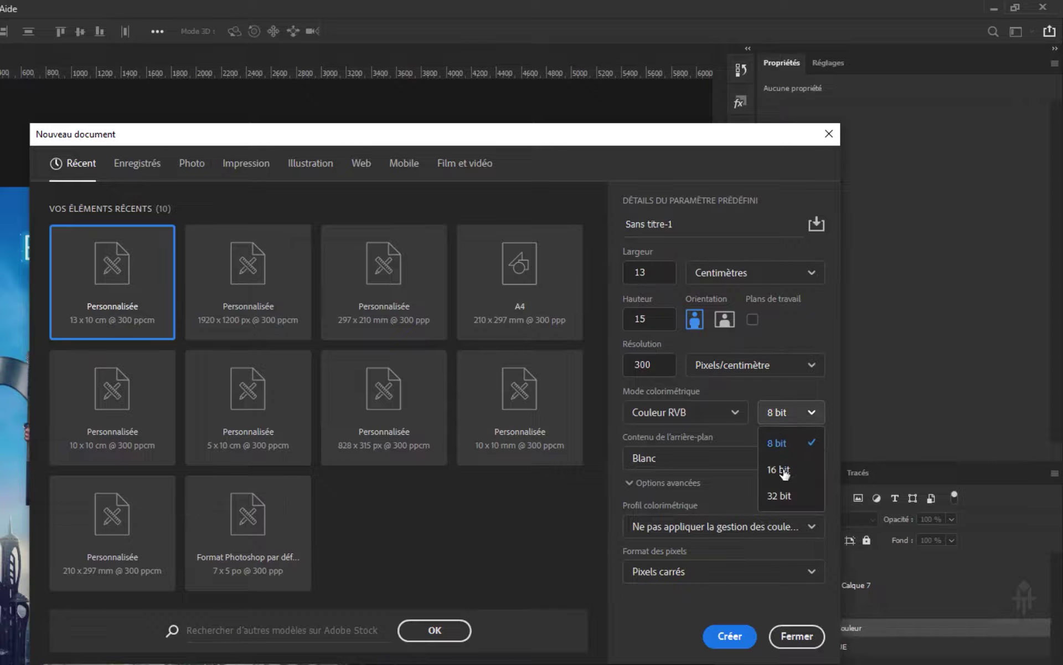
left_click(831, 316)
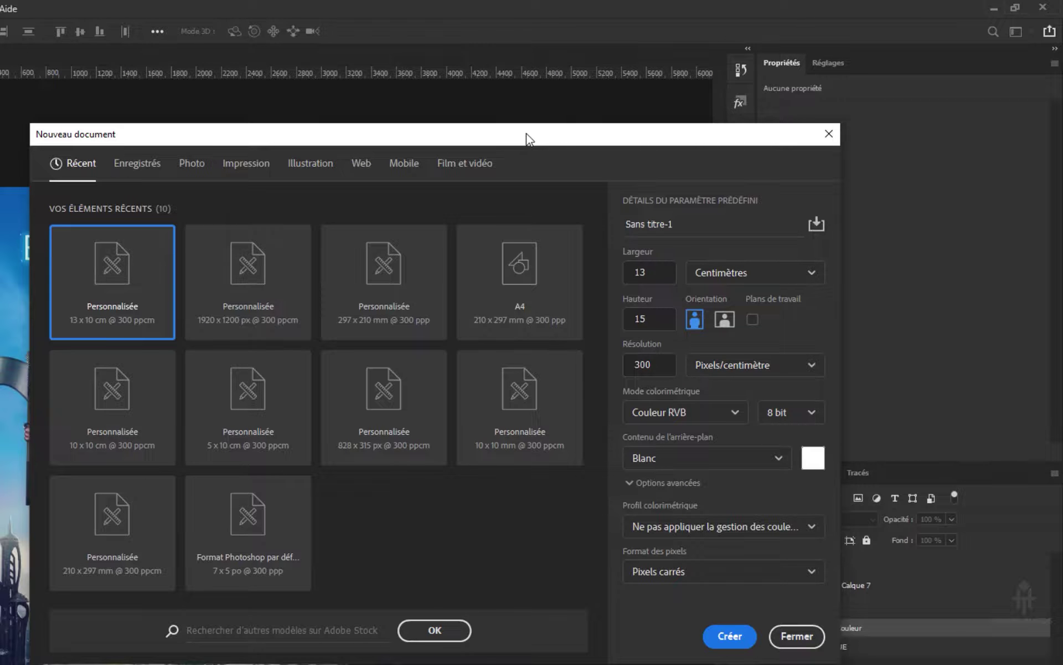
left_click_drag(526, 135, 632, 131)
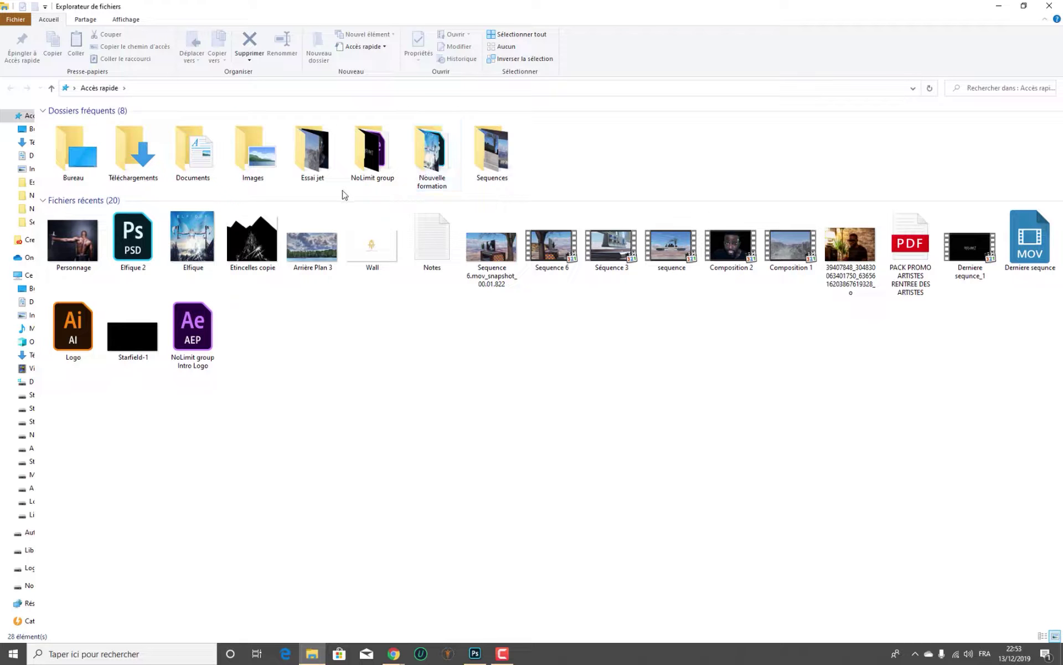
Open the Nouvelle formation folder that holds the poster's source images
left_click(424, 164)
key("Return")
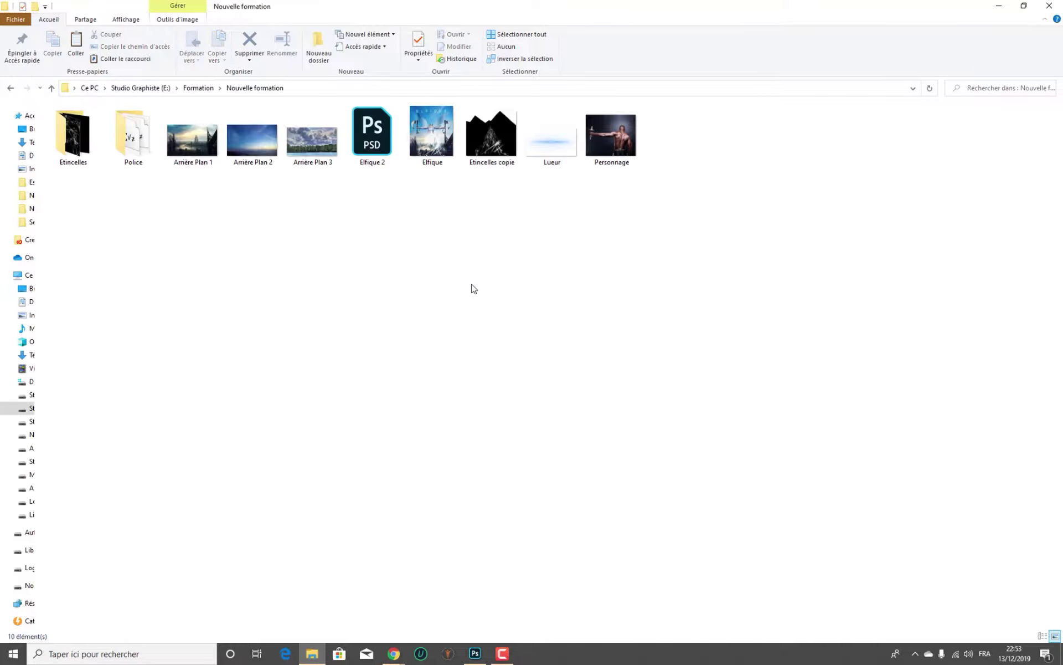
left_click_drag(275, 206, 465, 326)
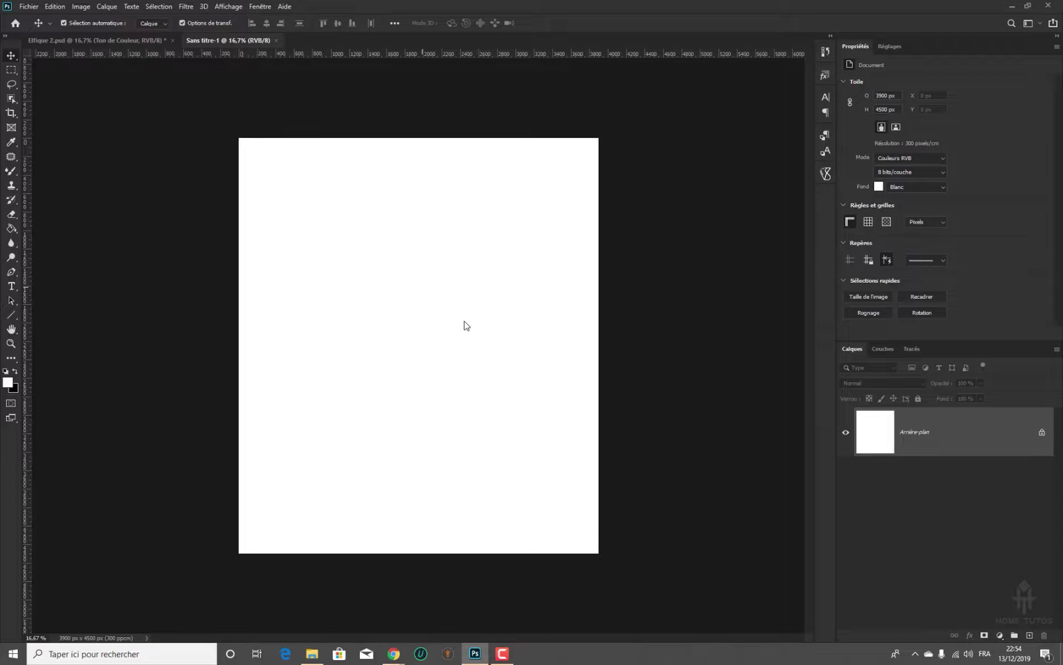
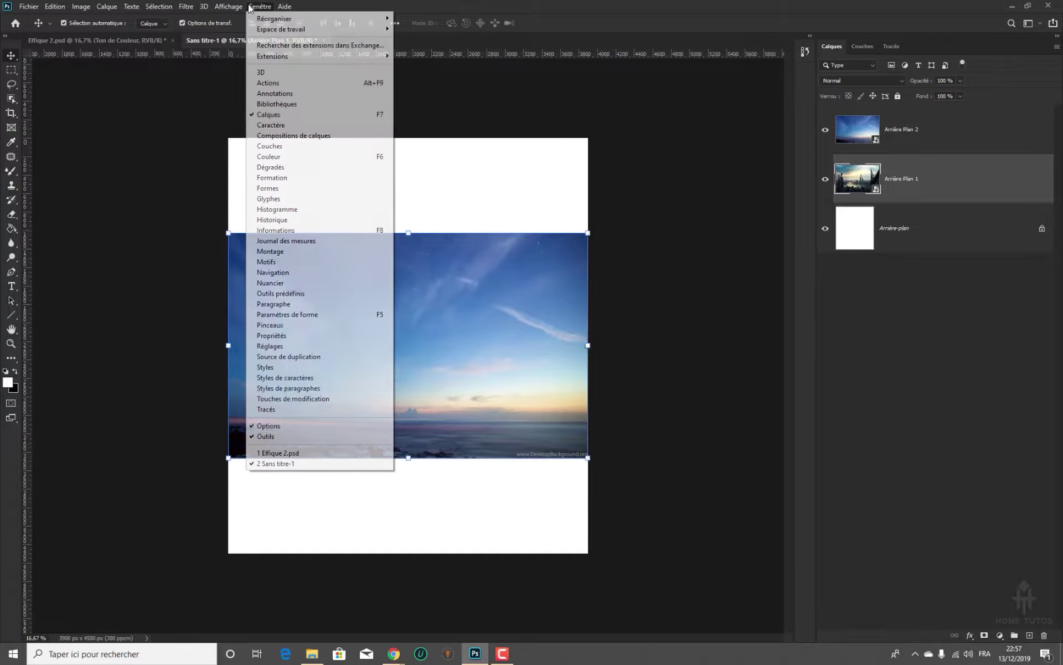
Apply the custom workspace named after its author
mouse_move(355, 29)
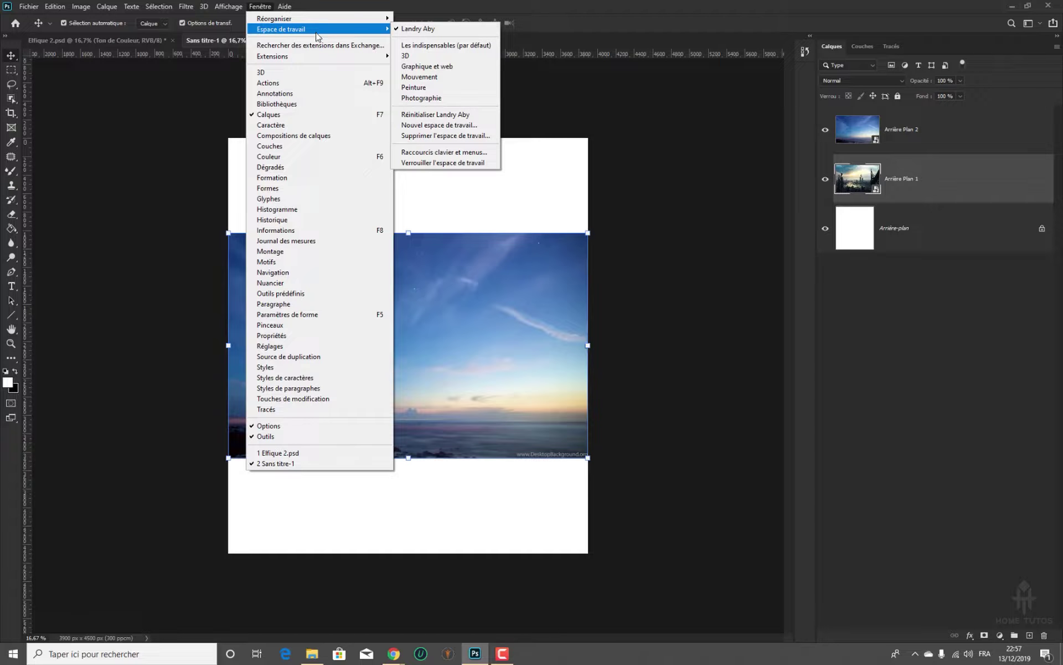
left_click(422, 31)
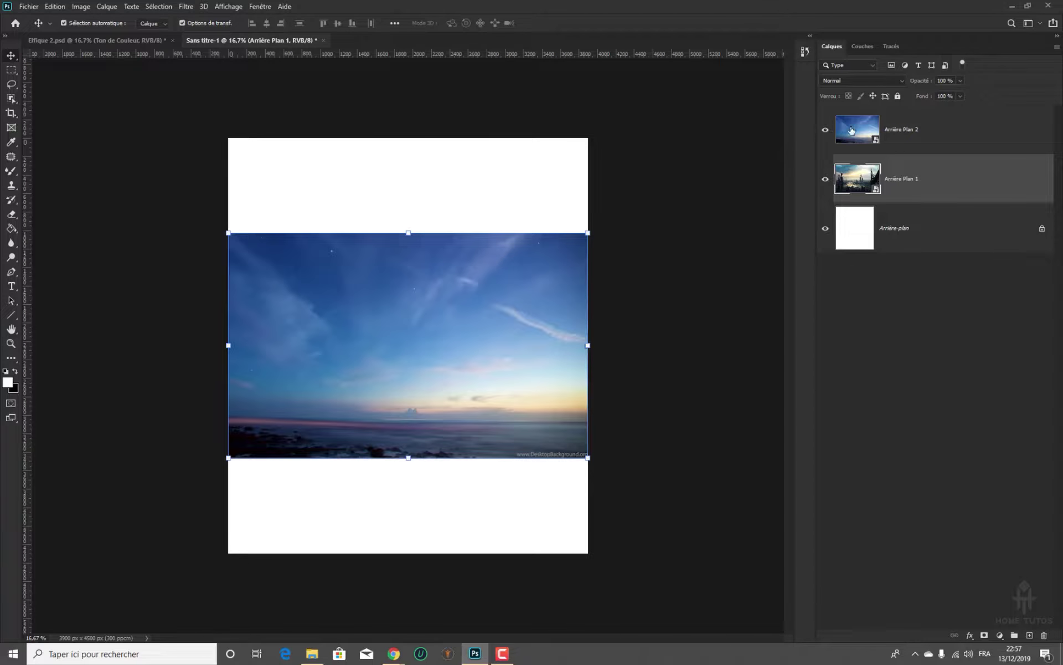
Hide the Arrière Plan 2 layer and move the Arrière Plan 1 city image down to the canvas's bottom edge
left_click(912, 133)
left_click(825, 131)
left_click(825, 177)
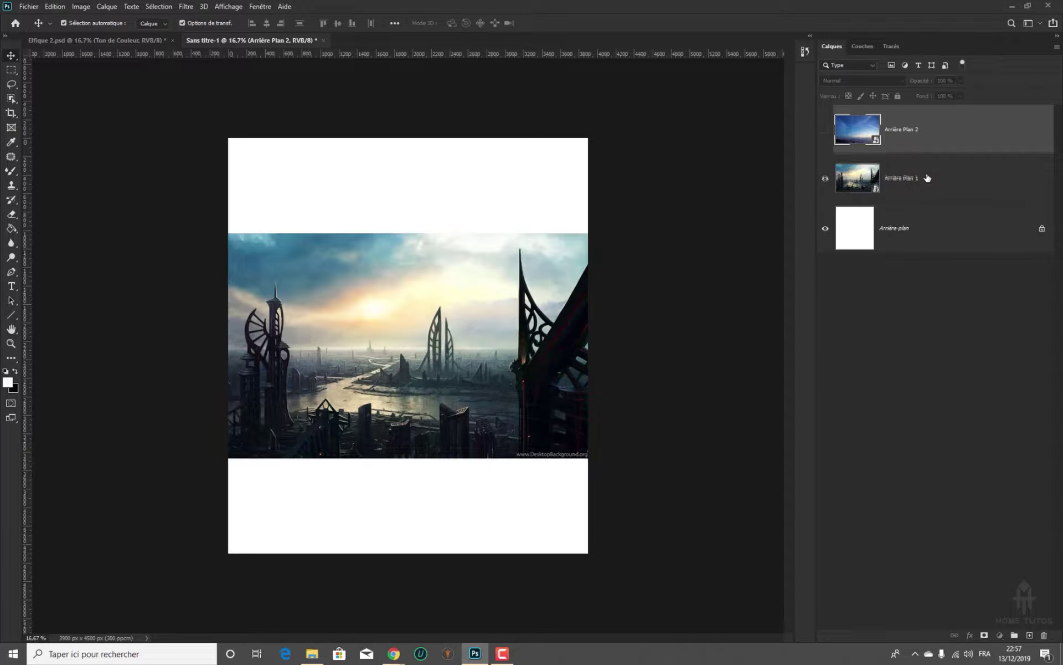
left_click(940, 186)
left_click_drag(452, 339, 452, 438)
Examine the lower-right corner of the Arrière Plan 1 image closely, around the website watermark
key("ctrl+plus")
key("ctrl+plus")
key("ctrl+plus")
key("ctrl+plus")
left_click_drag(637, 531, 601, 313)
key("ctrl+minus")
key("ctrl+minus")
key("ctrl+plus")
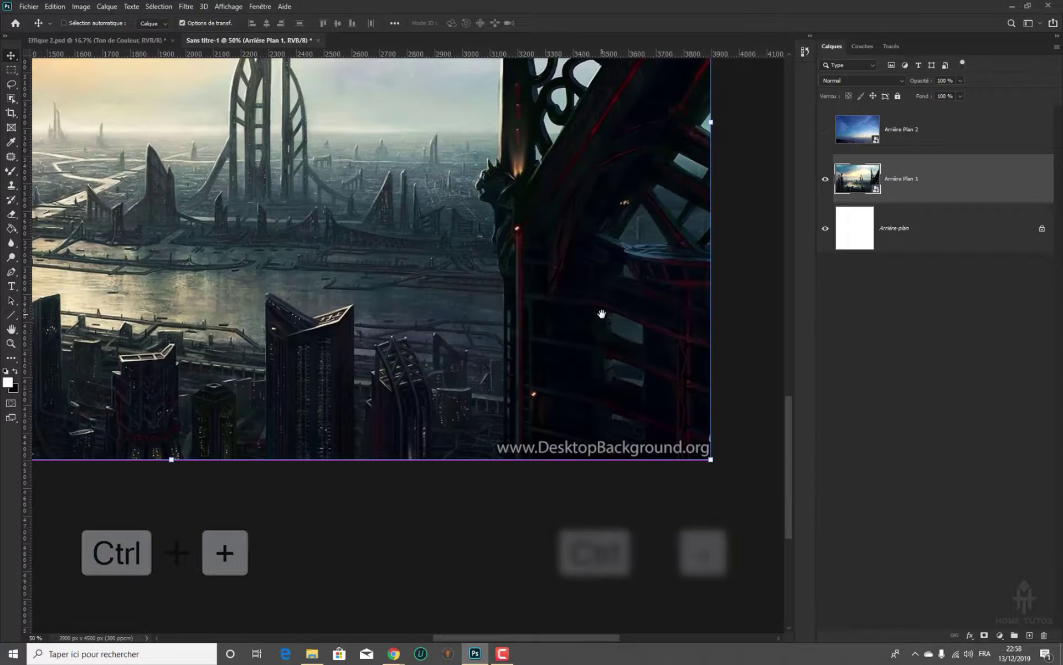
key("ctrl+minus")
key("ctrl+minus")
key("ctrl+minus")
key("ctrl+plus")
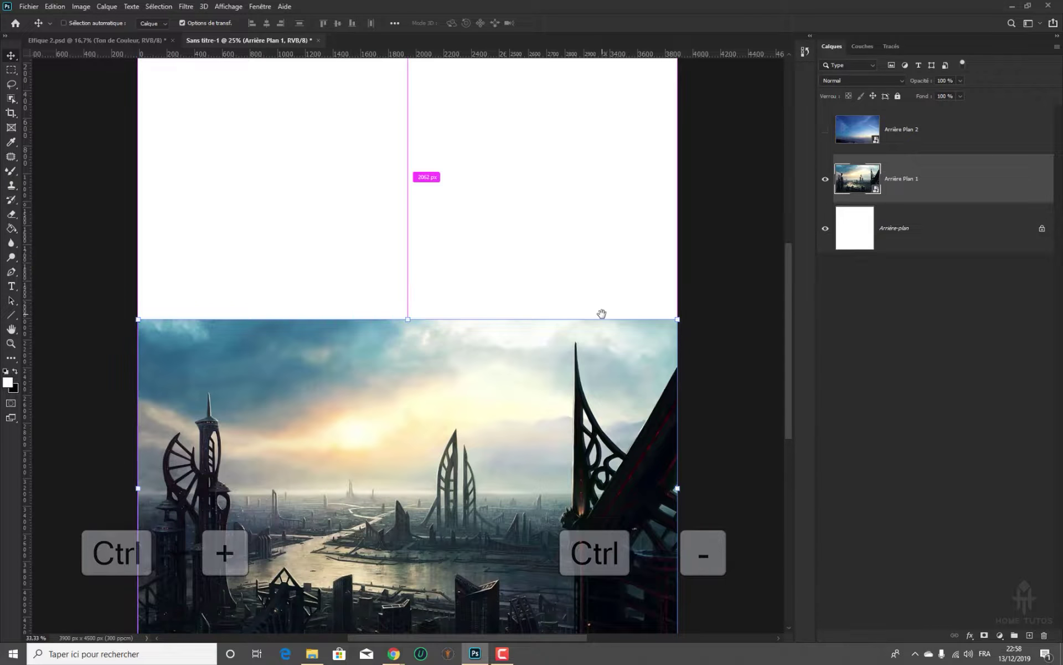
key("ctrl+plus")
key("ctrl+plus")
left_click_drag(638, 430, 573, 281)
key("ctrl+plus")
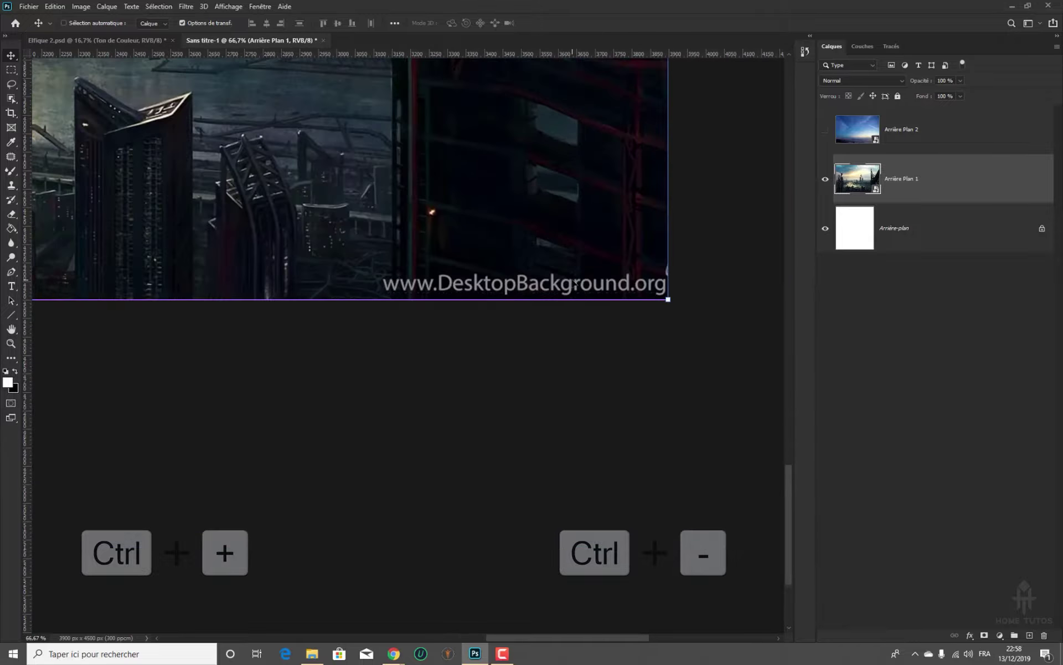
left_click_drag(539, 208, 520, 263)
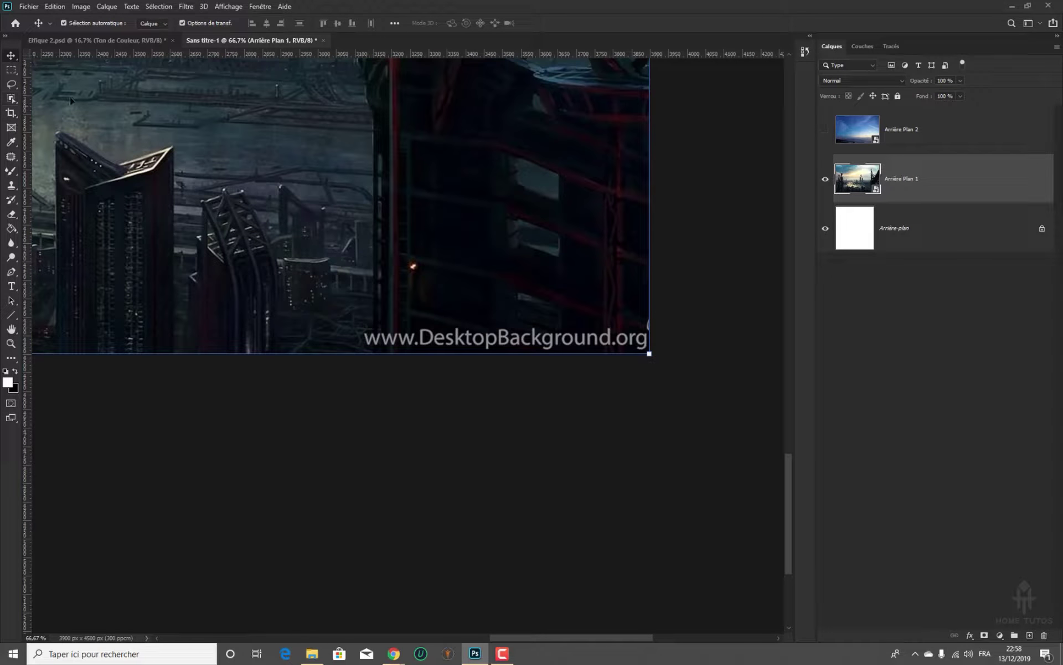
Try to enlarge Arrière Plan 1 to about 26.5% so the watermark falls outside the canvas, and undo the scaling
left_click_drag(649, 353, 700, 385)
key("ctrl+minus")
key("ctrl+minus")
key("ctrl+minus")
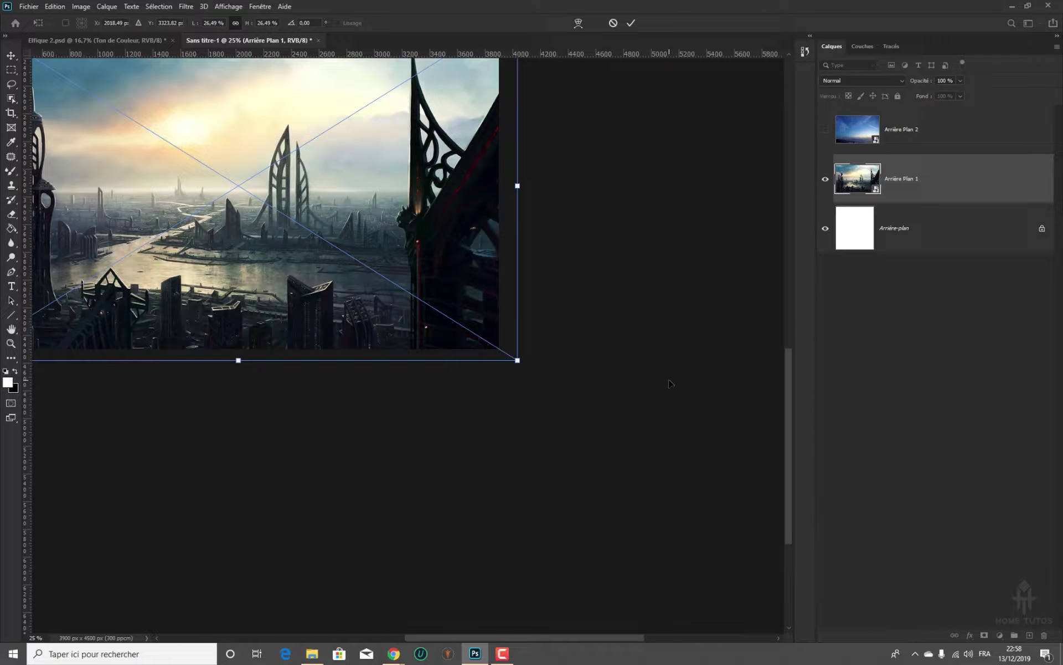
key("ctrl+z")
key("Return")
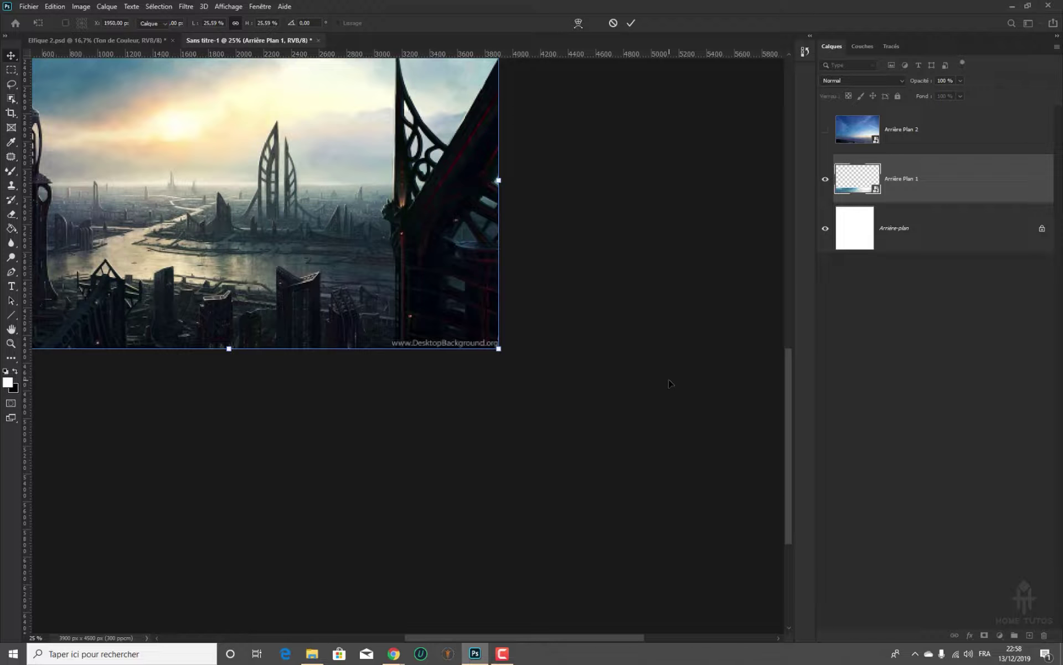
Scale Arrière Plan 1 proportionally to about 25.74% so it slightly overlaps the canvas's lower-right corner
key("ctrl+minus")
key("shift")
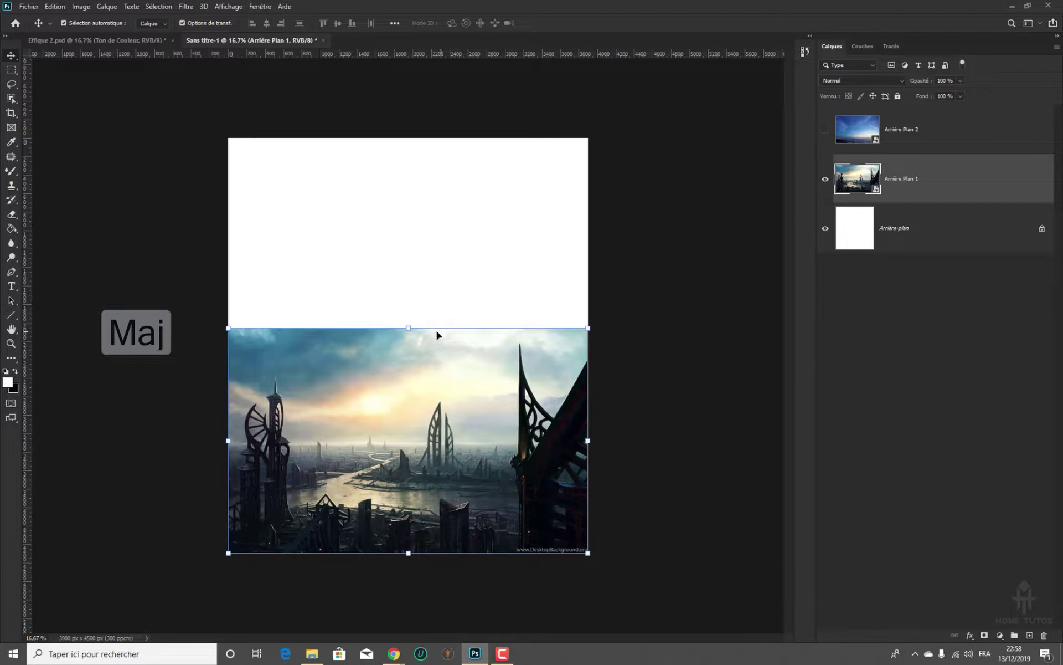
key("ctrl+plus")
key("ctrl+z")
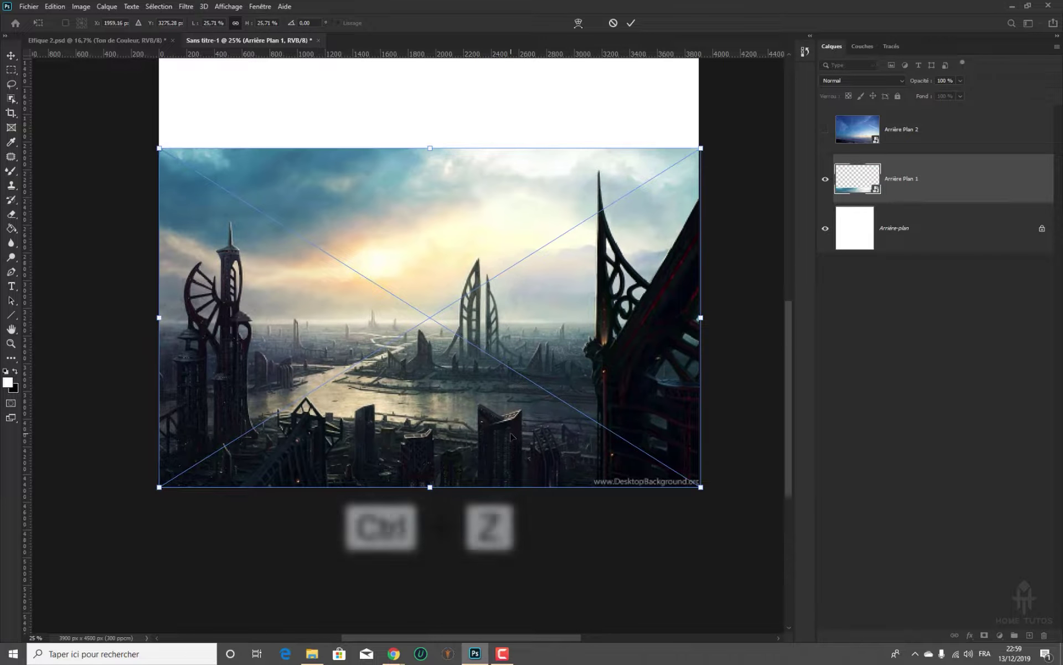
key("ctrl+plus")
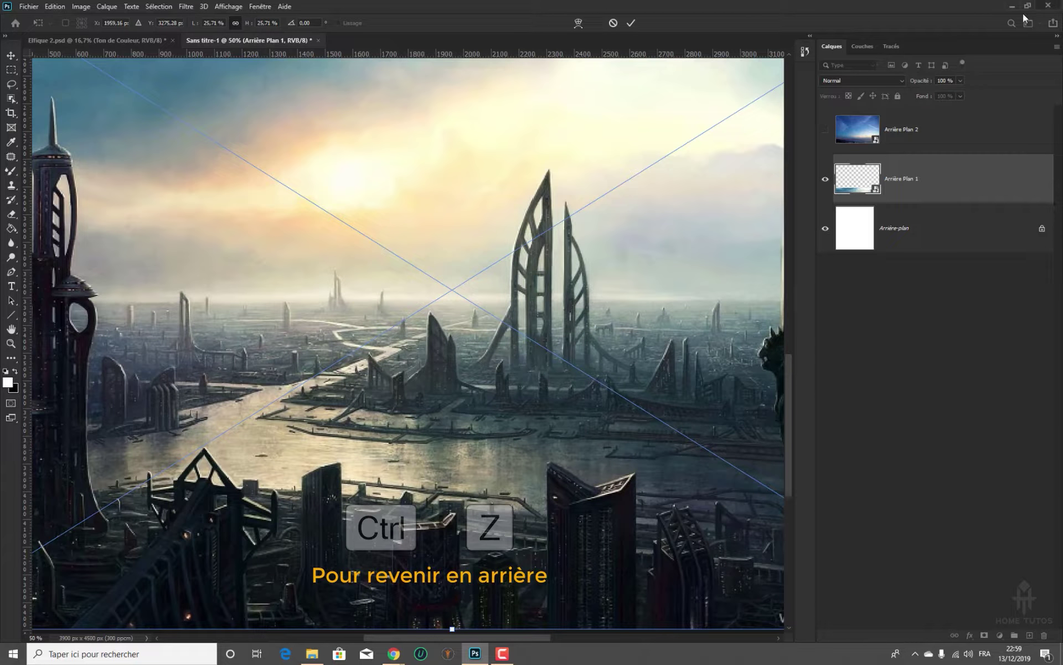
left_click_drag(730, 329, 217, 88)
key("Return")
key("ctrl+plus")
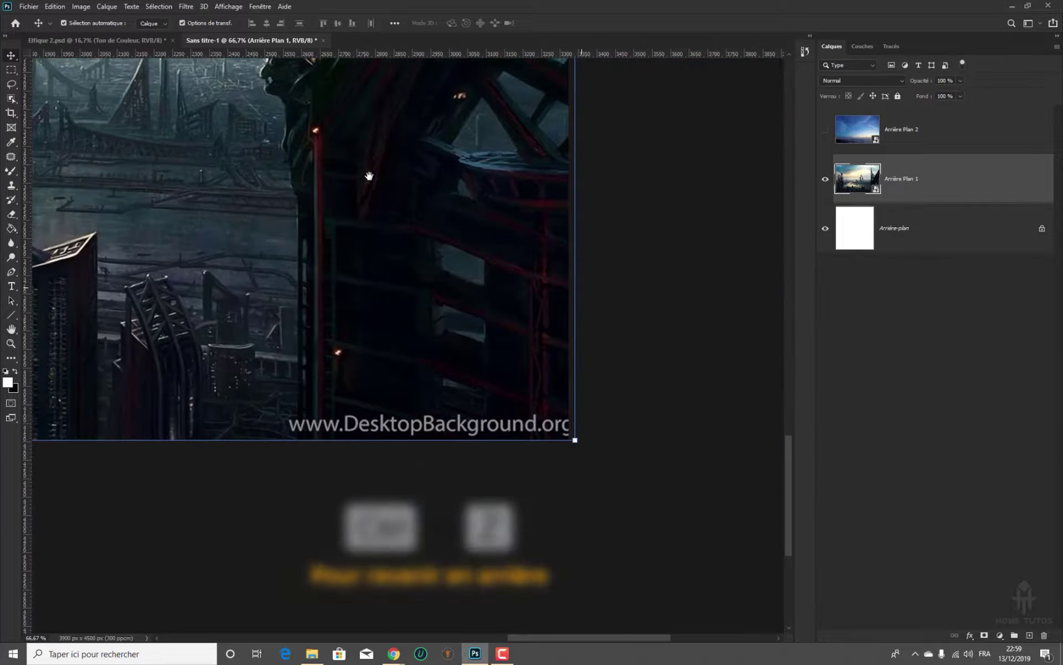
mouse_move(575, 440)
left_mouse_down()
mouse_move(564, 439)
mouse_move(575, 440)
left_mouse_up()
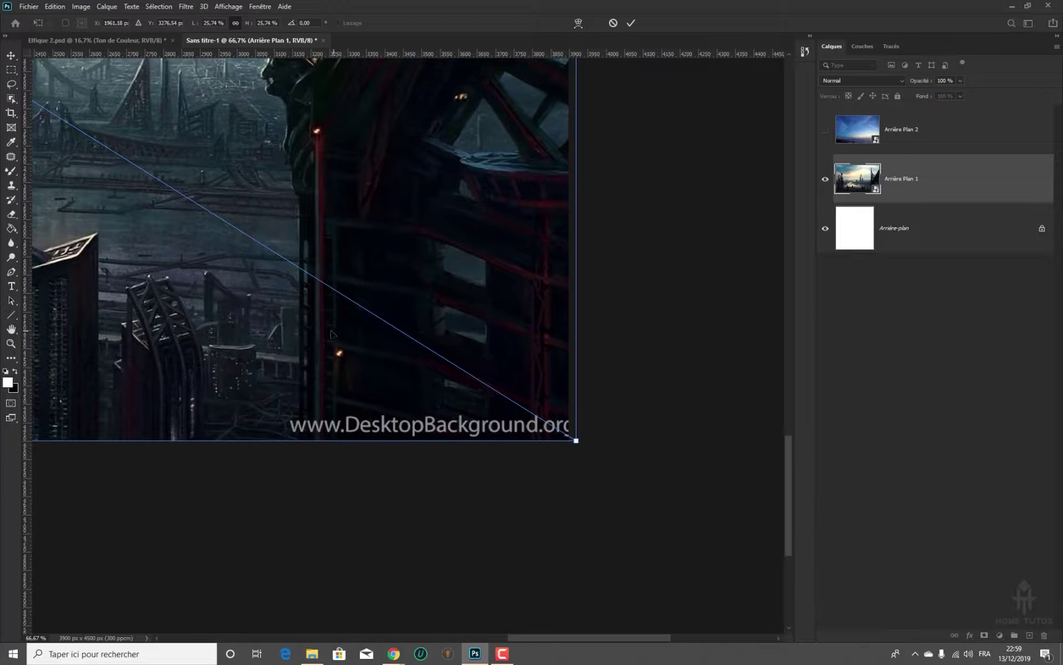
key("Return")
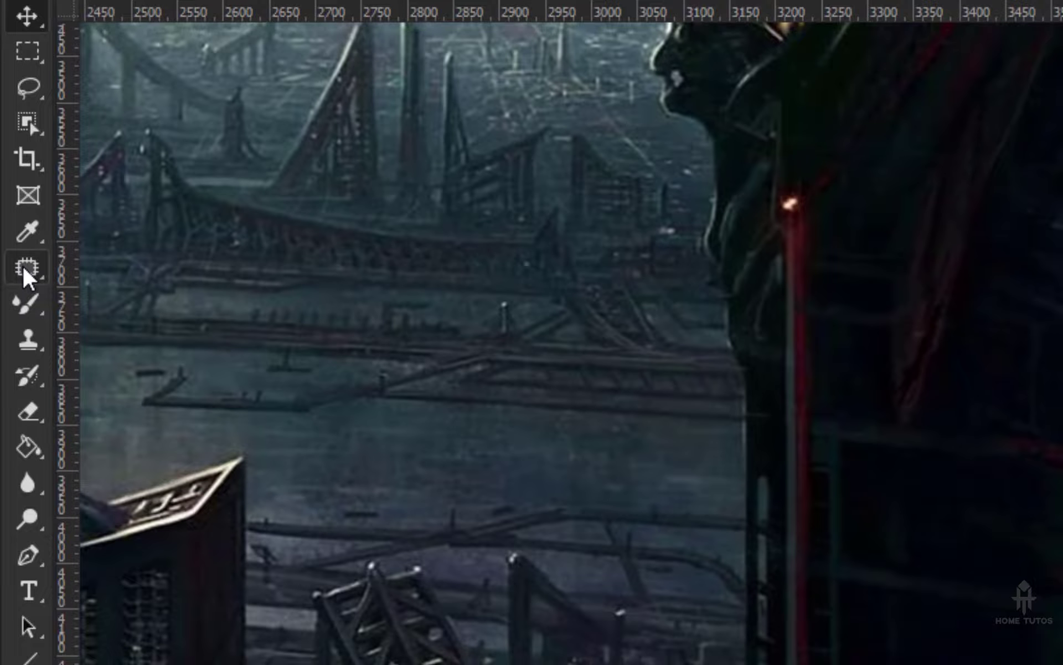
right_click(22, 265)
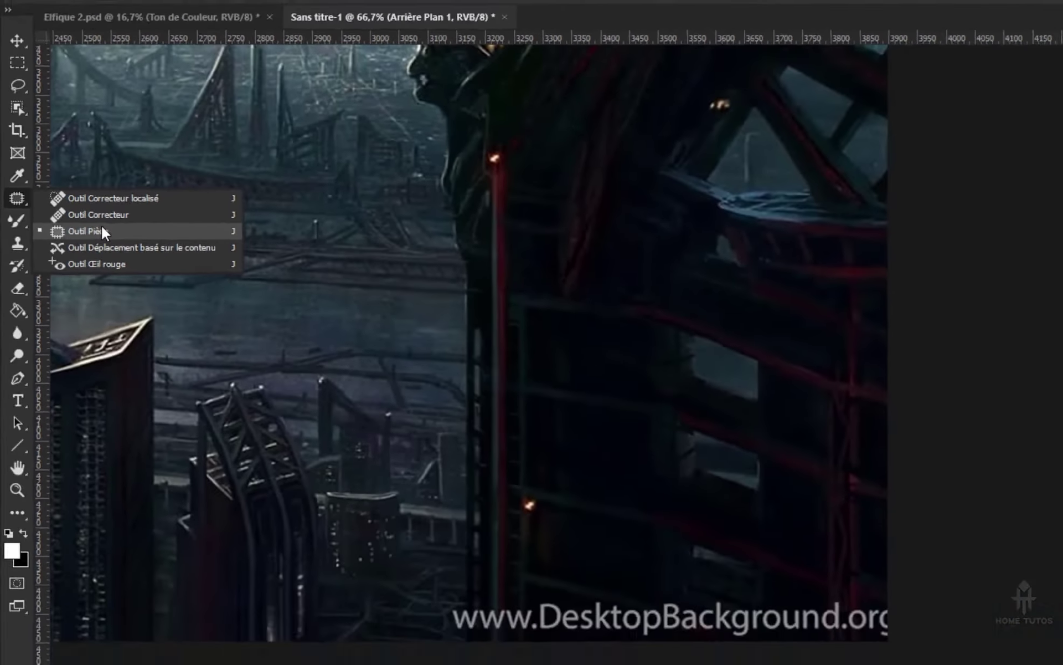
left_click(158, 320)
mouse_move(381, 507)
left_mouse_down()
mouse_move(611, 603)
mouse_move(911, 607)
mouse_move(901, 515)
left_mouse_up()
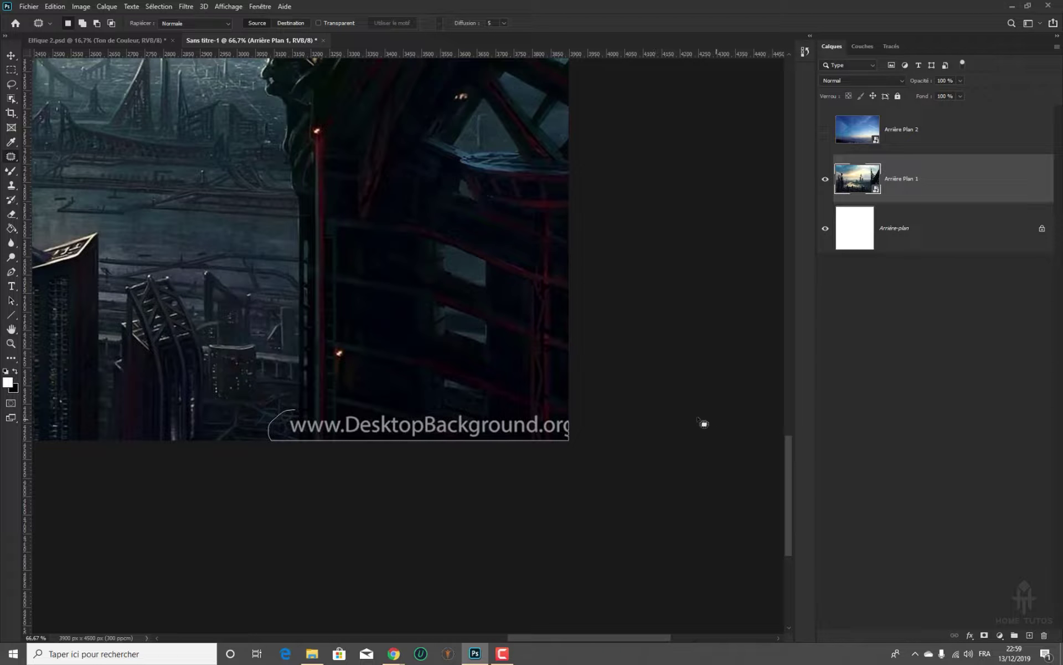
mouse_move(689, 410)
left_mouse_down()
mouse_move(593, 420)
mouse_move(414, 402)
left_mouse_up()
left_click_drag(466, 431, 277, 456)
Try to patch the outlined watermark directly on the Arrière Plan 1 smart object, using the dark area above it
left_click_drag(460, 464, 448, 366)
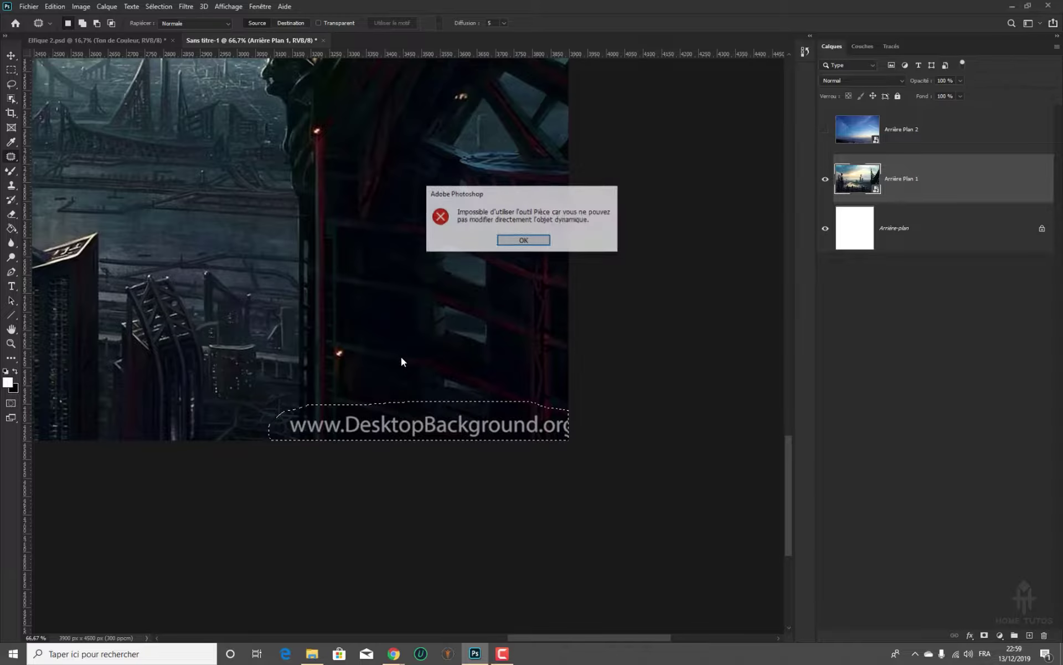
left_click(522, 241)
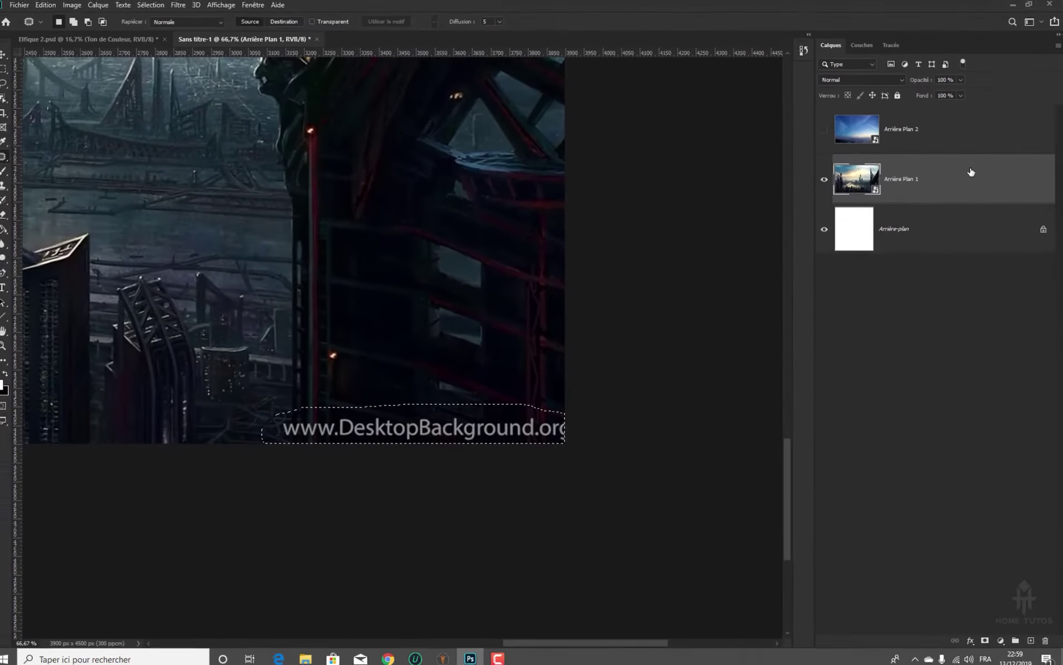
right_click(1015, 187)
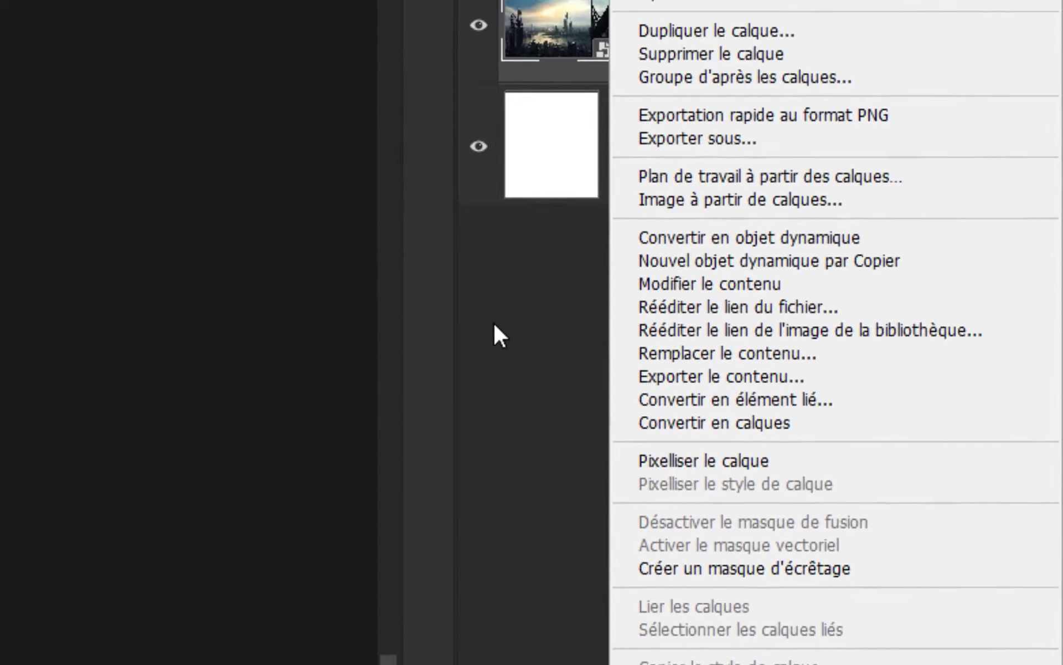
left_click(388, 322)
left_click(299, 472)
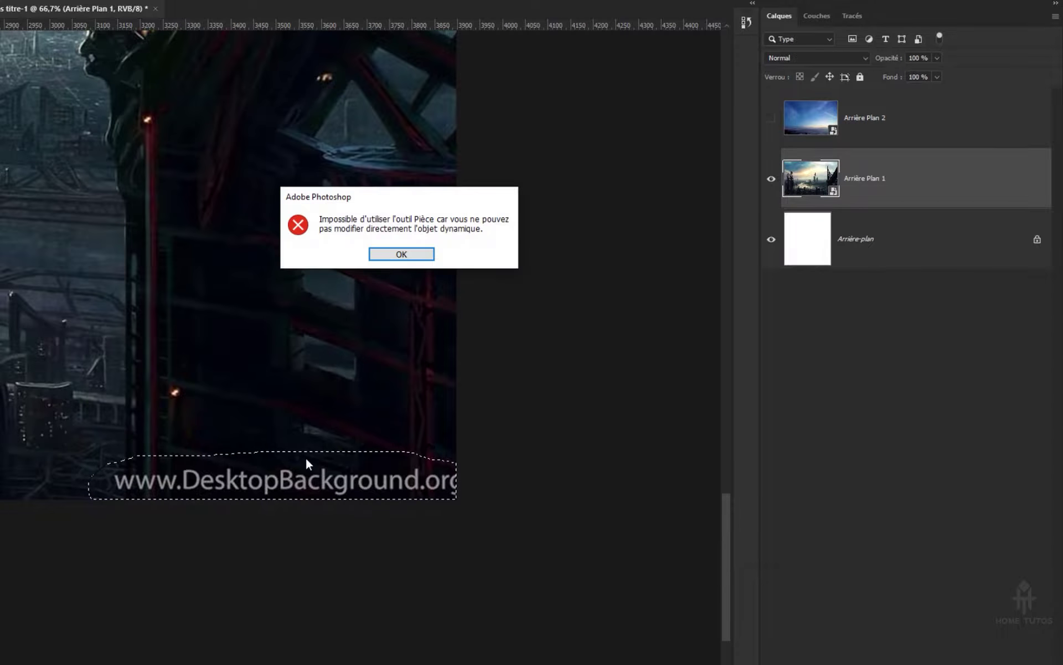
left_click(401, 254)
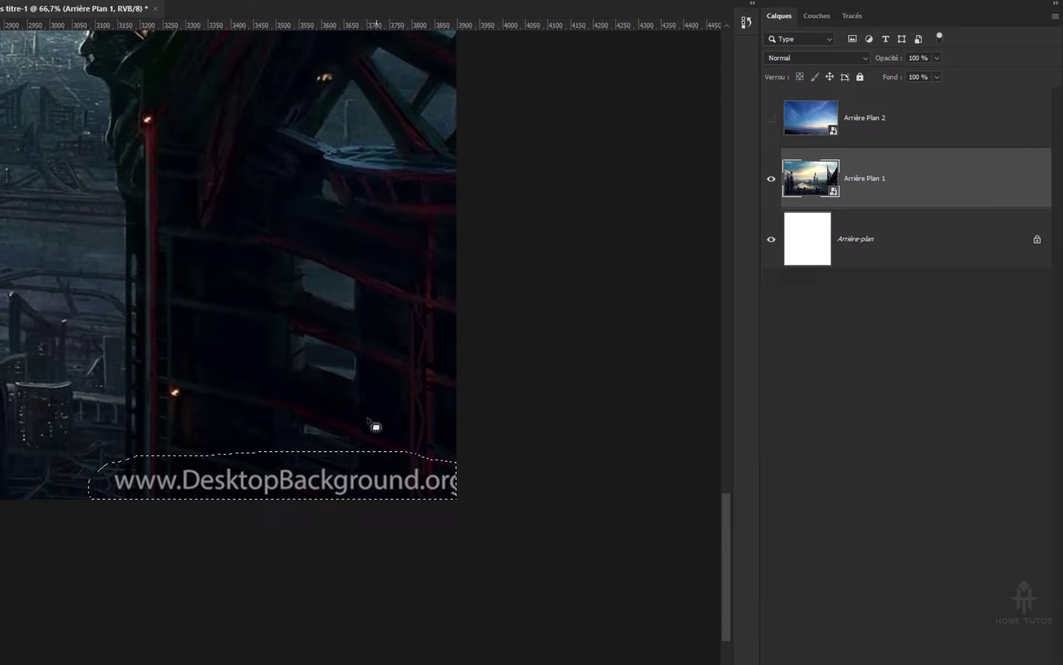
Rasterize the Arrière Plan 1 layer, patch the outlined watermark with the dark structure just above it, and deselect
right_click(931, 180)
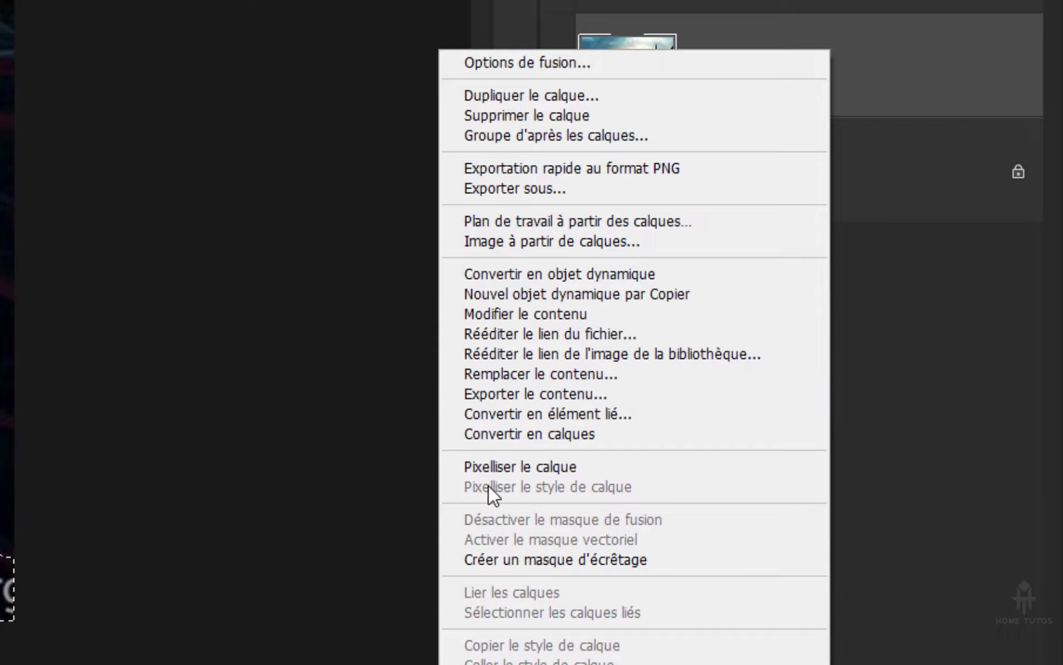
left_click(575, 466)
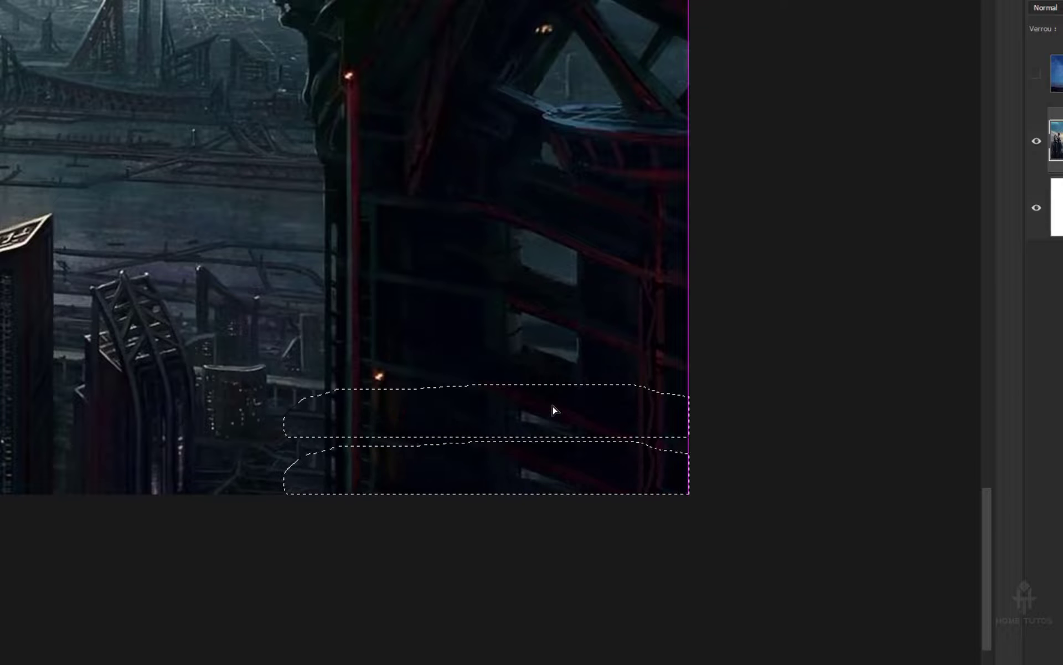
mouse_move(556, 405)
left_mouse_down()
mouse_move(545, 399)
mouse_move(547, 382)
left_mouse_up()
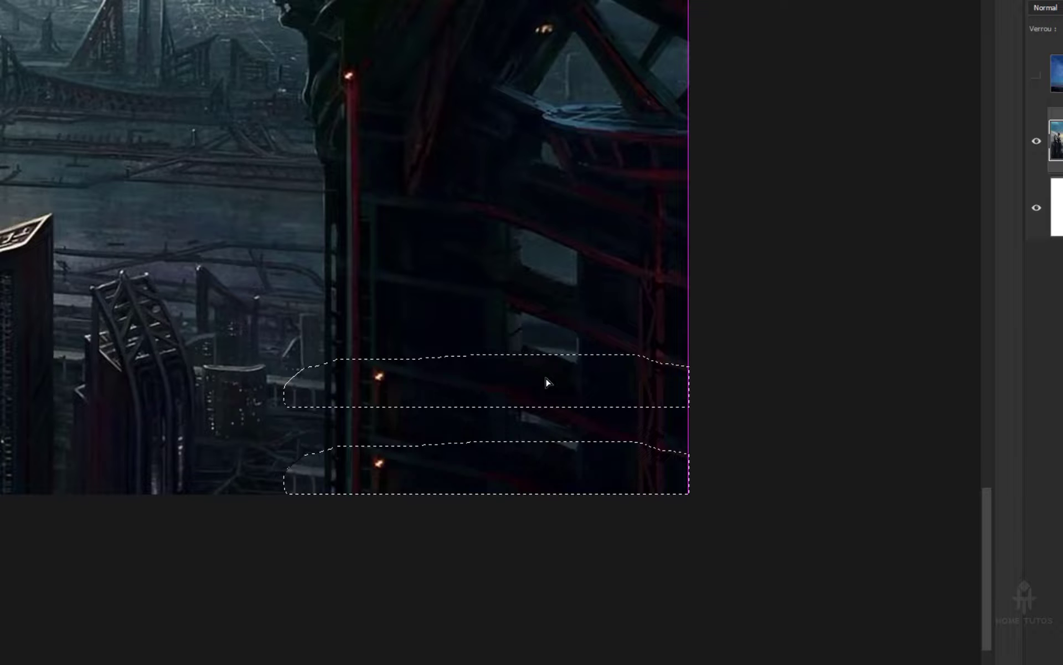
mouse_move(546, 383)
left_mouse_down()
mouse_move(548, 394)
mouse_move(554, 385)
left_mouse_up()
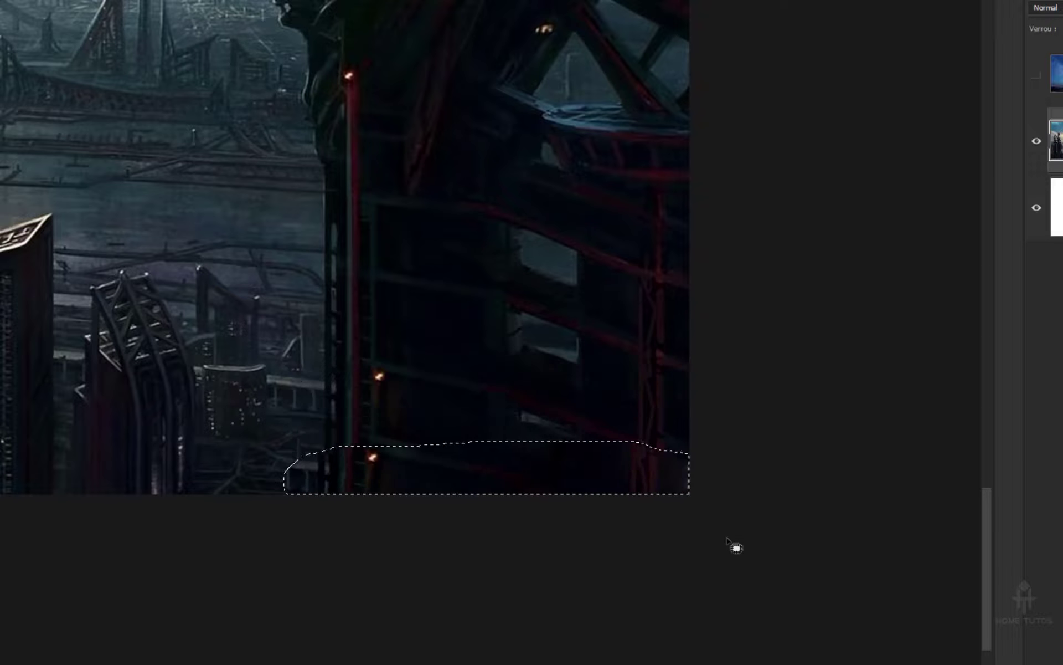
key("ctrl+d")
mouse_move(696, 497)
left_mouse_down()
mouse_move(682, 484)
mouse_move(677, 437)
mouse_move(723, 447)
left_mouse_up()
key("ctrl+d")
key("ctrl+minus")
key("ctrl+minus")
key("ctrl+minus")
key("ctrl+minus")
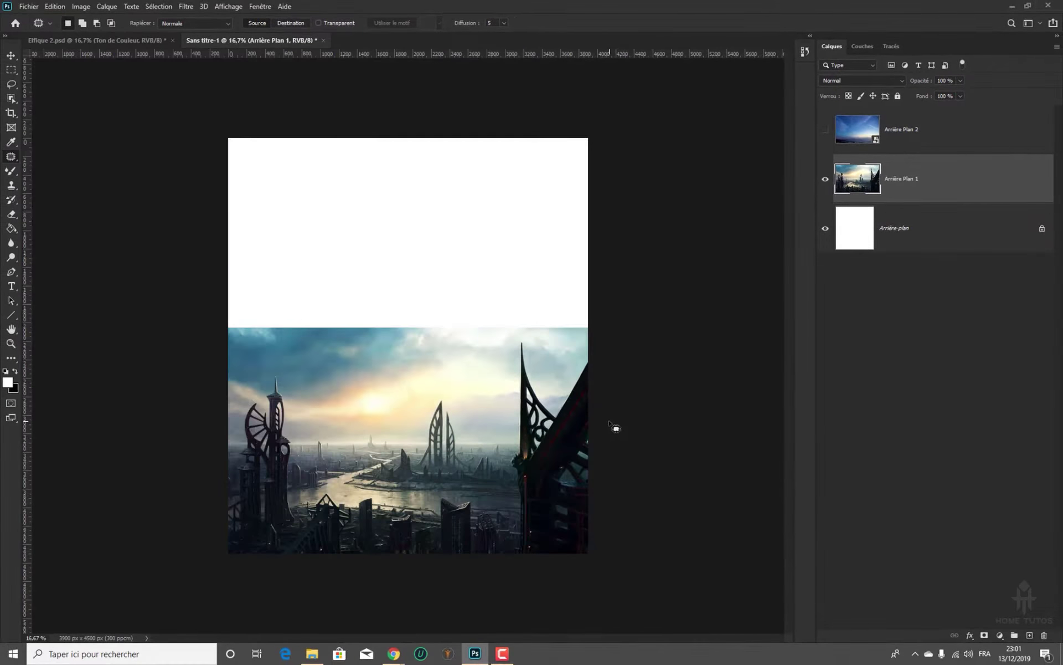
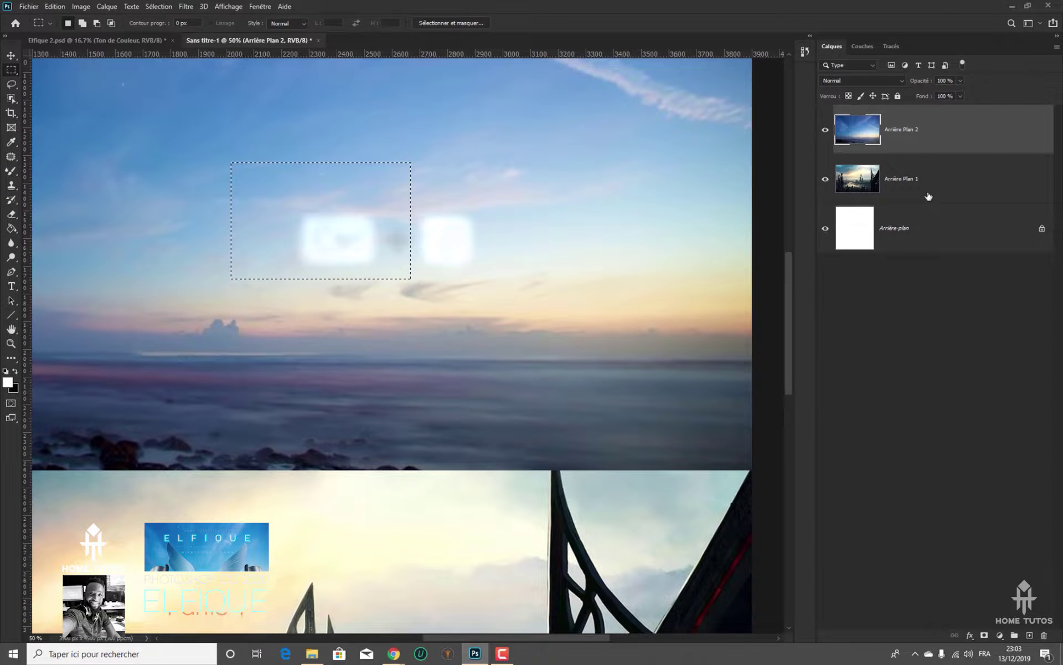
Try copying the selected sky area of Arrière Plan 2 onto its own layer, and delete that copy after viewing it alone
key("ctrl+j")
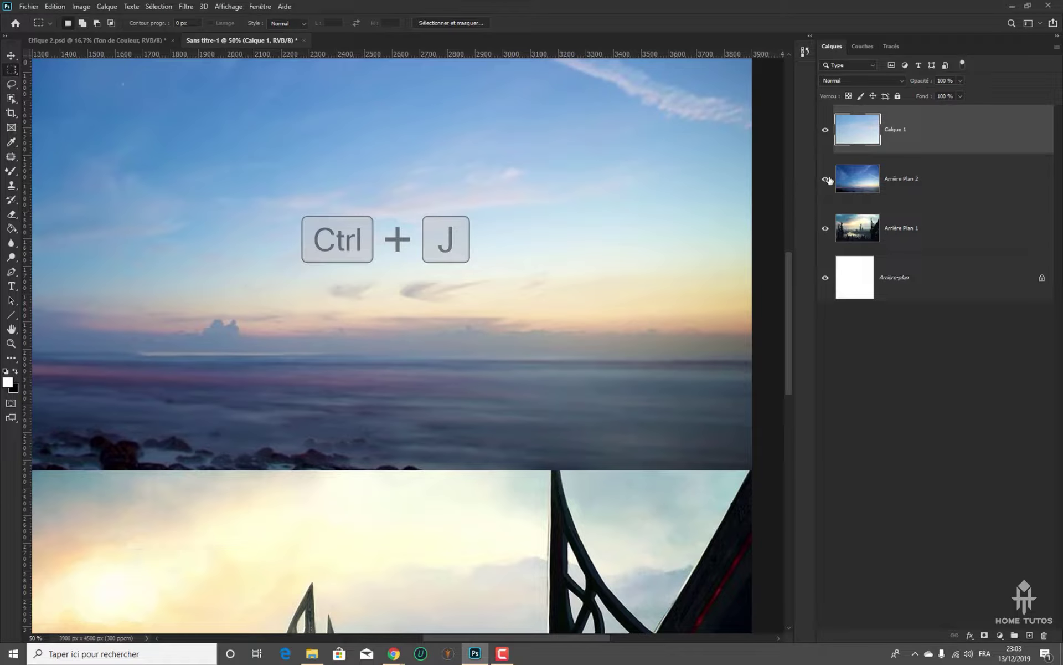
left_click_drag(825, 179, 829, 213)
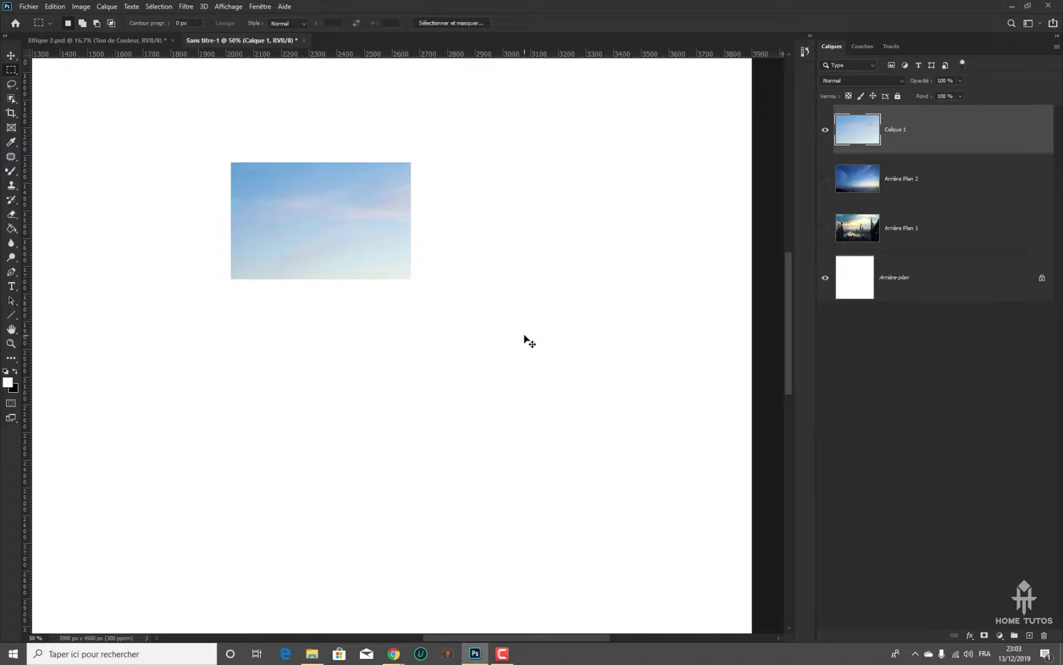
key("ctrl+z")
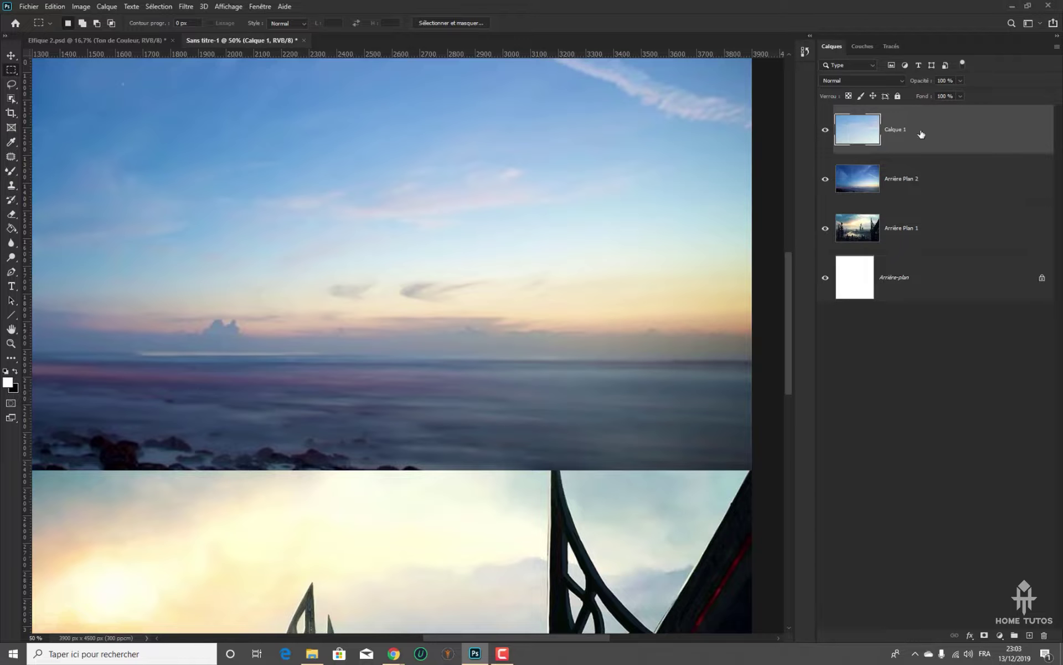
left_click_drag(957, 133, 1044, 635)
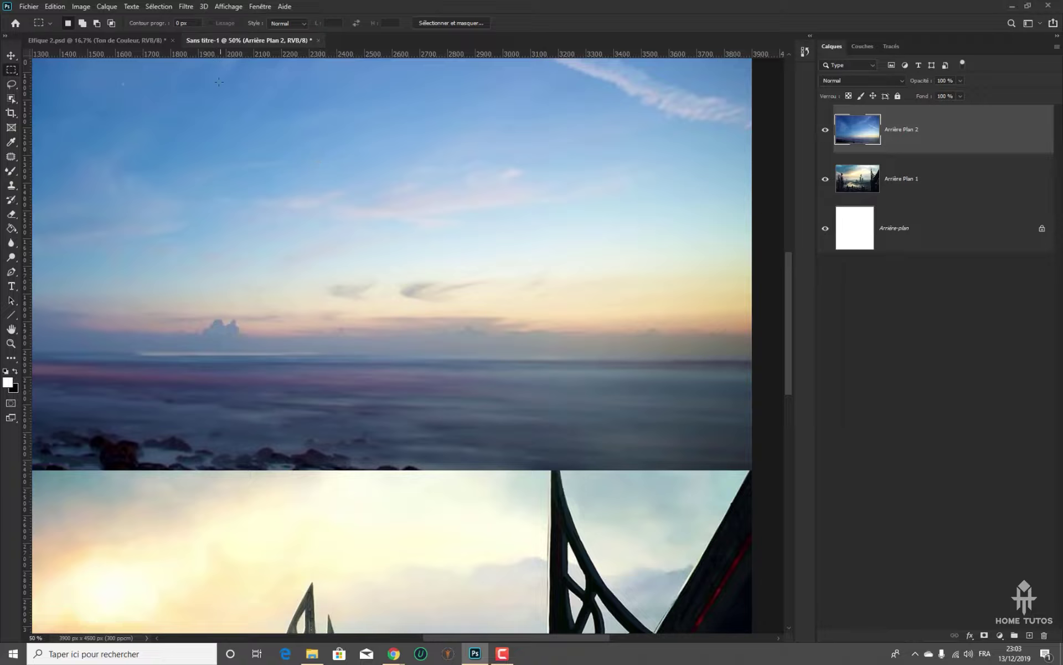
Try copying a rectangular sky area of Arrière Plan 2 with a 10 px feather, view the copy alone, and delete it
left_click(180, 24)
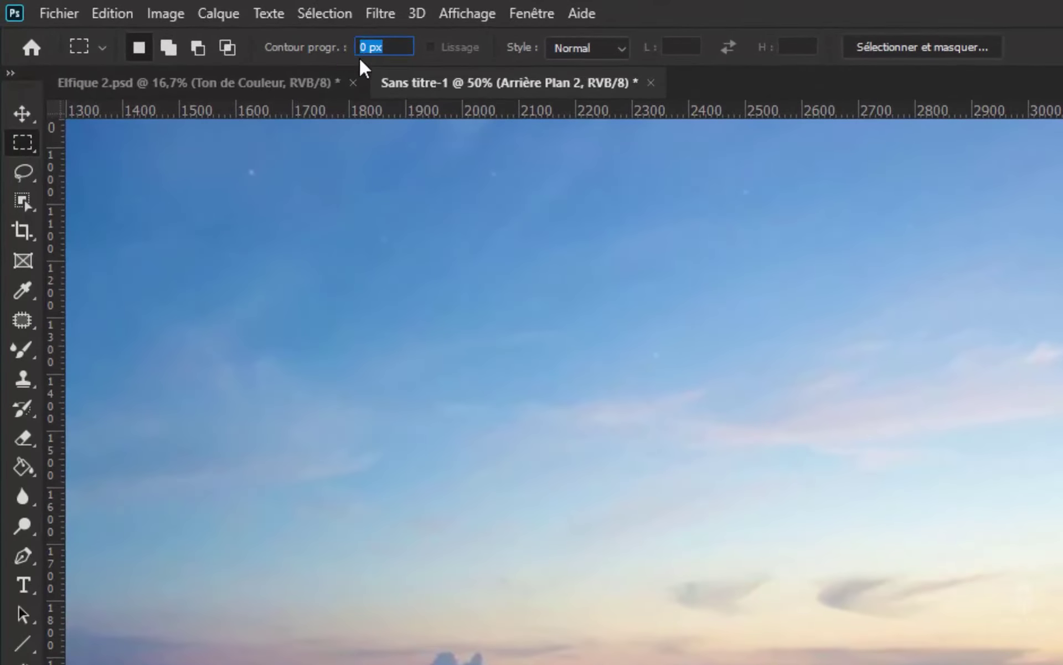
type("10")
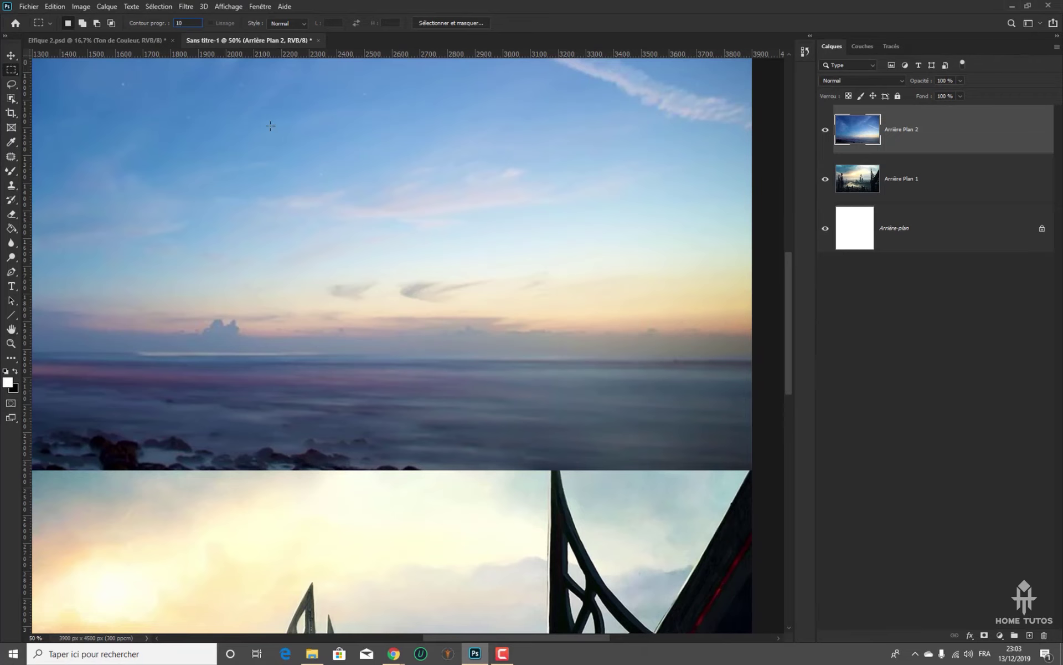
left_click_drag(249, 140, 420, 292)
key("ctrl+j")
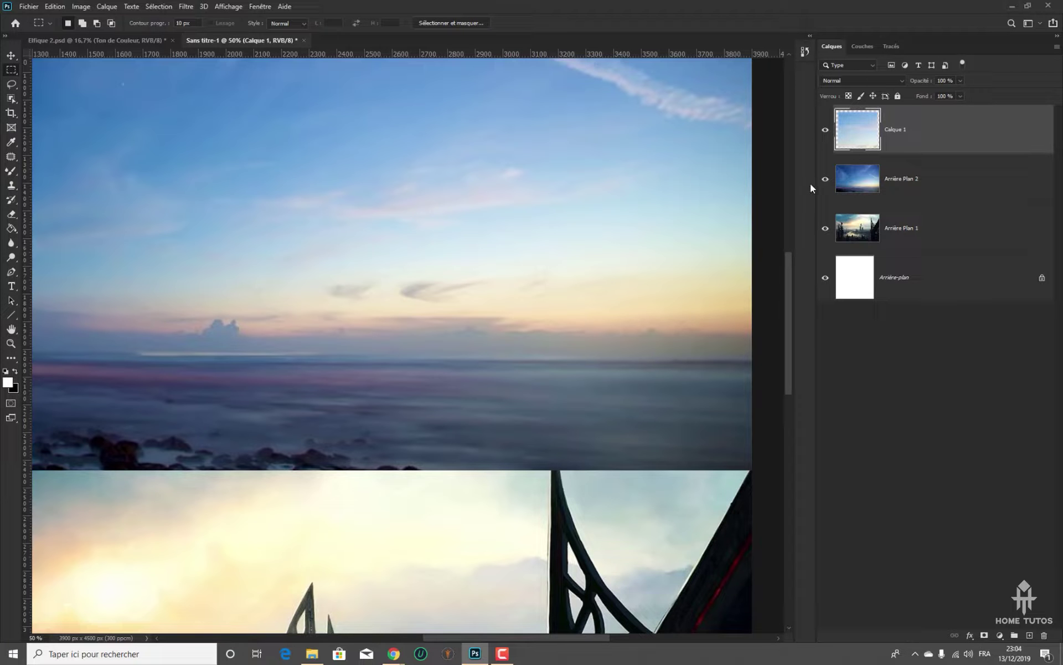
left_click_drag(823, 178, 829, 237)
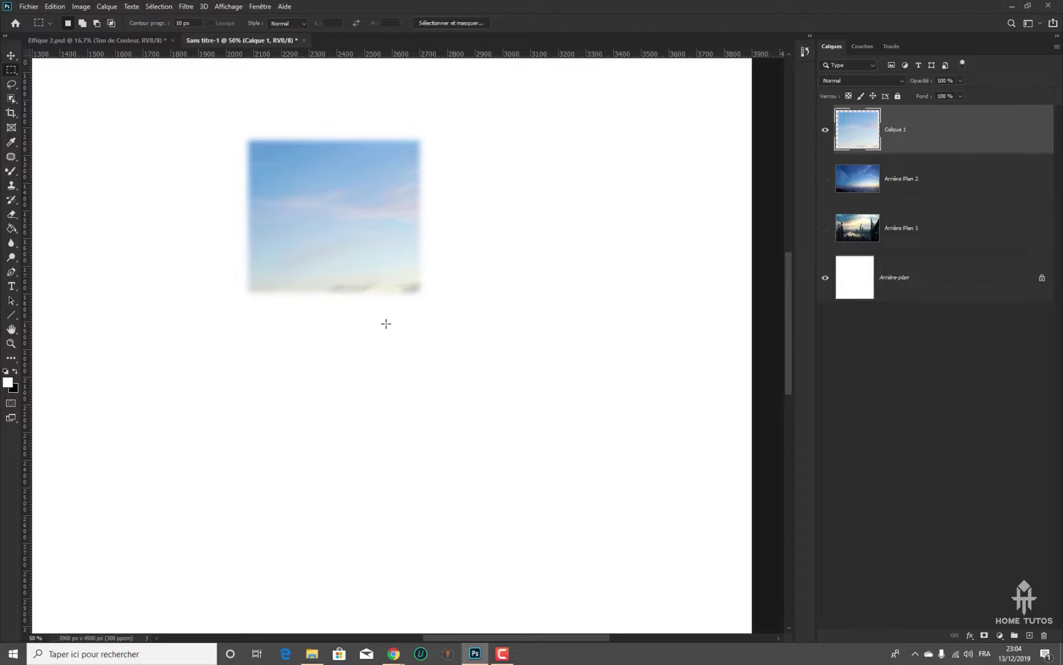
left_click_drag(825, 178, 825, 228)
key("Delete")
left_click(11, 98)
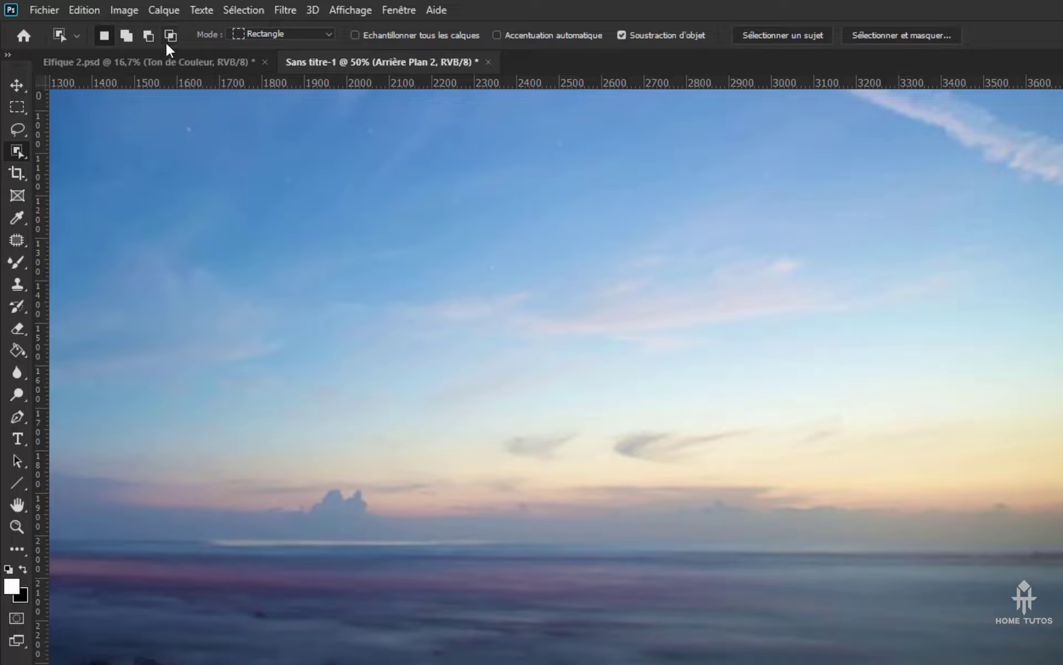
left_click(17, 217)
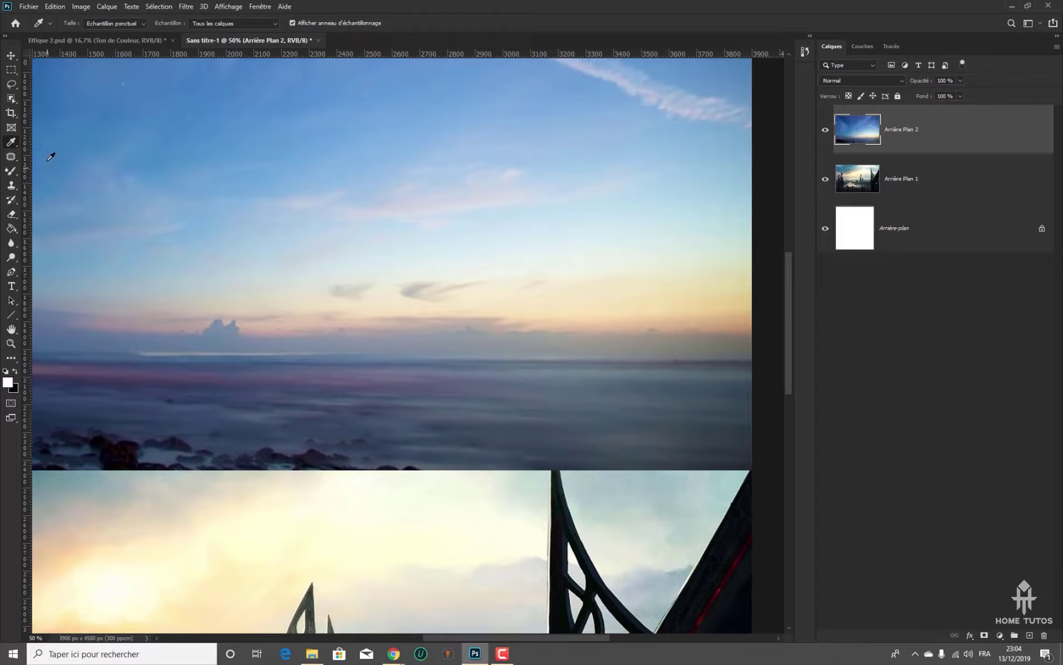
Add a layer mask to the Arrière Plan 2 layer
left_click(6, 57)
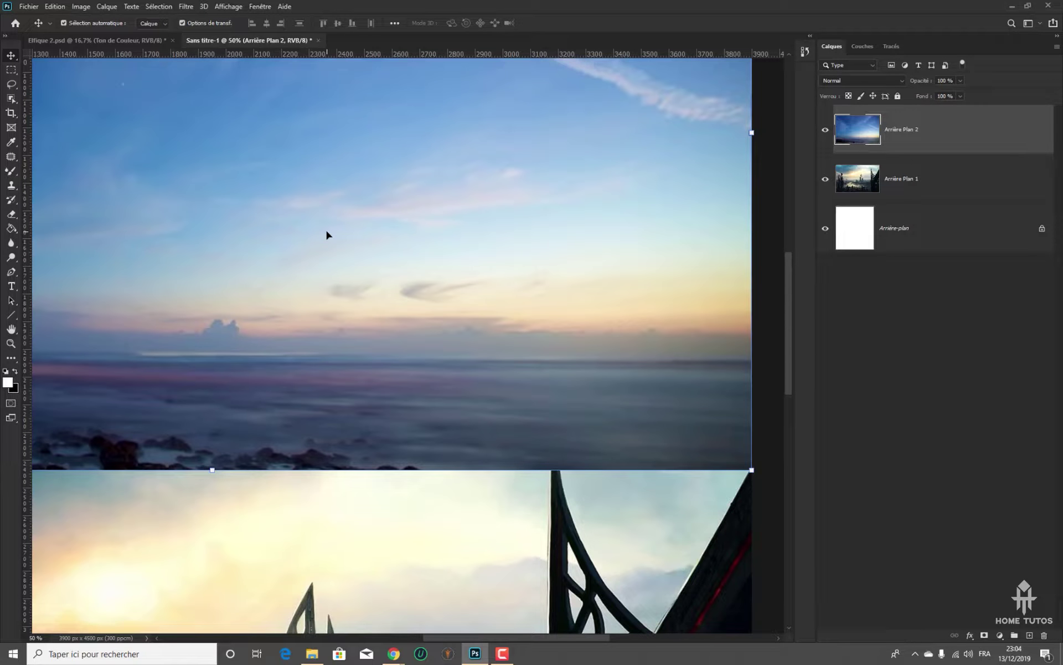
scroll(358, 244, "down", 3)
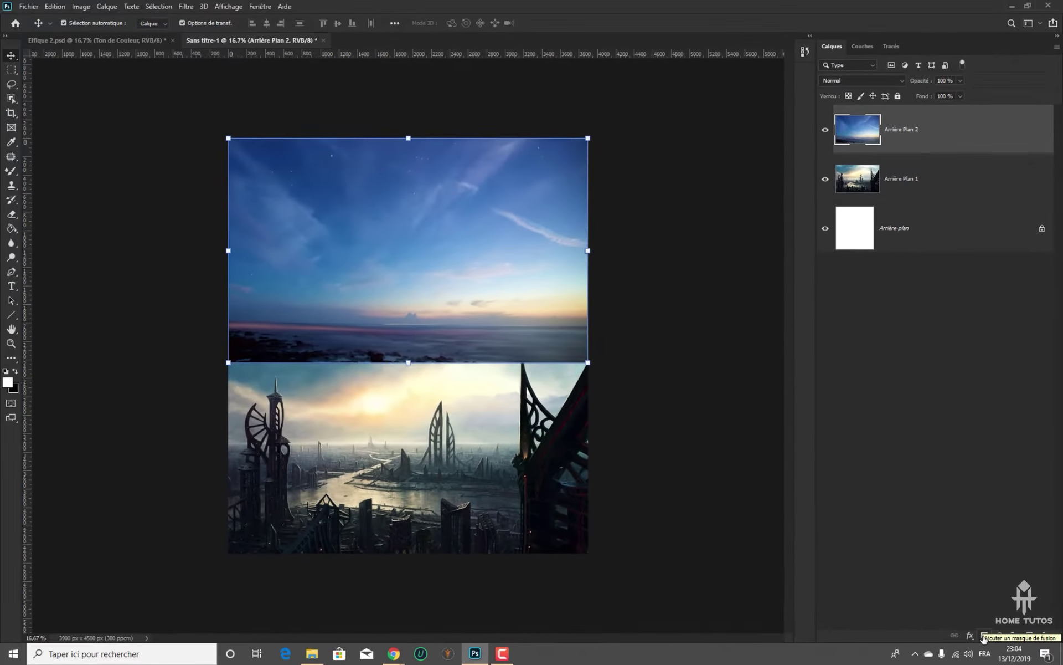
left_click(828, 577)
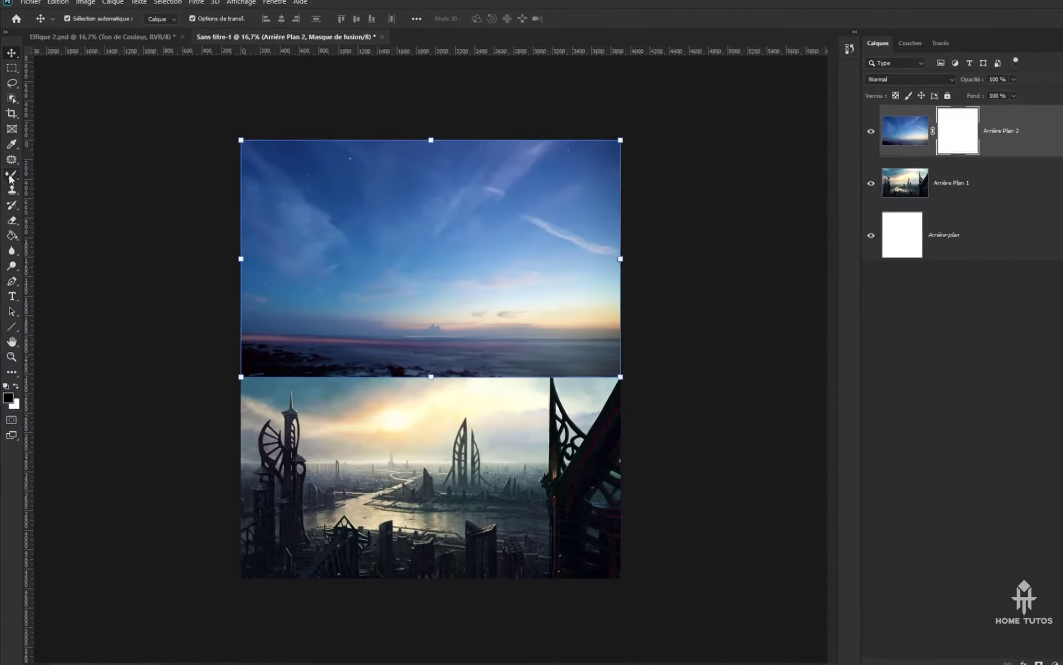
Switch to the Brush tool (Outil Pinceau) and choose the Arrondi flou tip from the Pinceaux généraux group
right_click(11, 171)
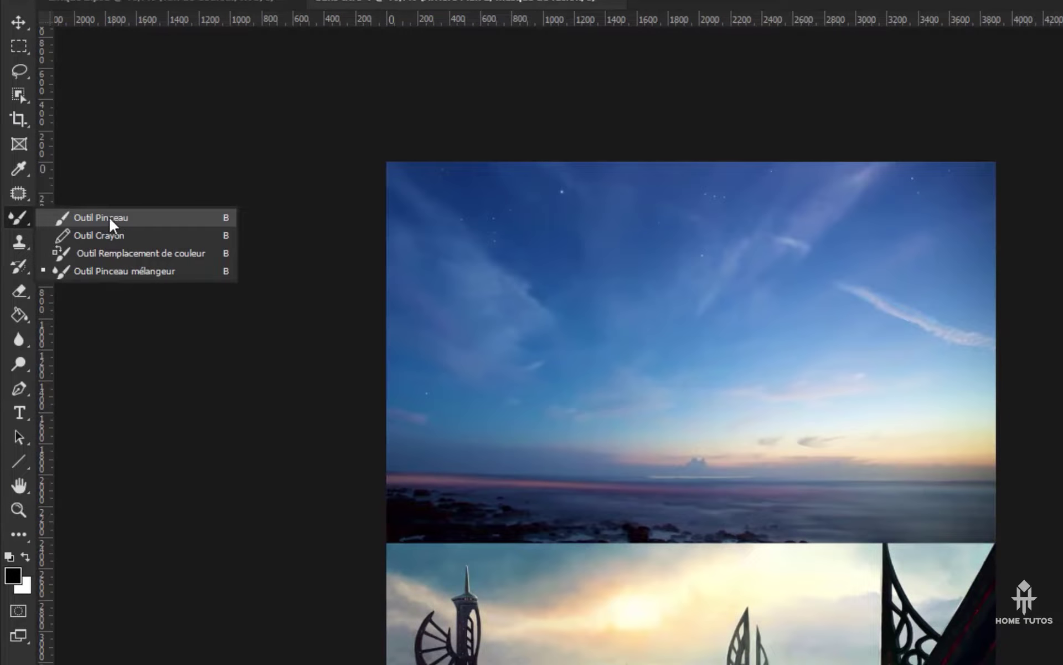
left_click(125, 219)
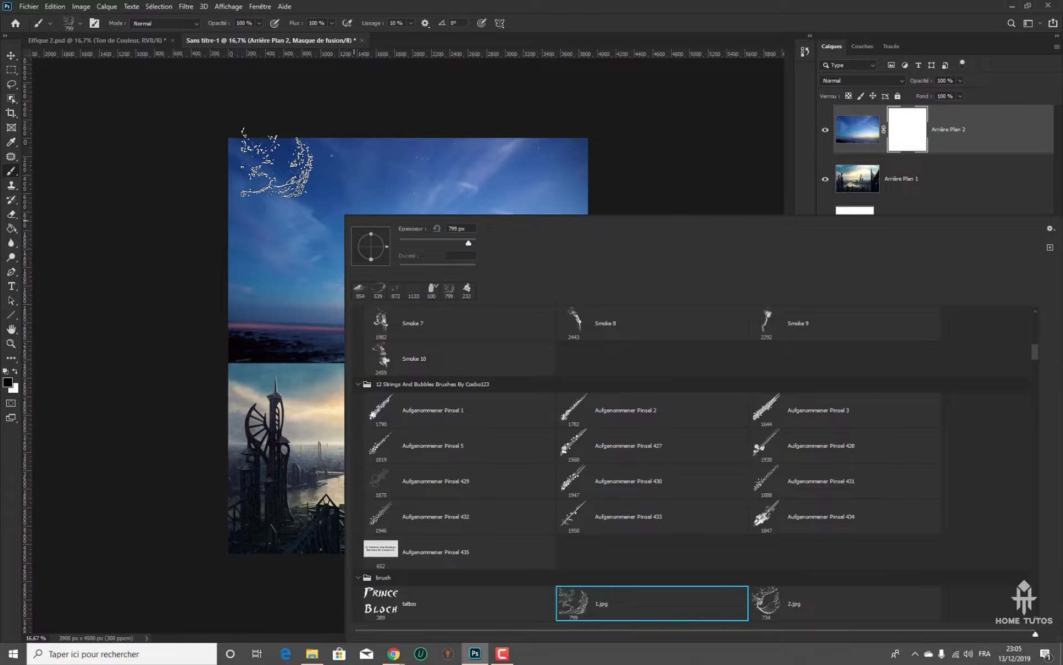
right_click(279, 169)
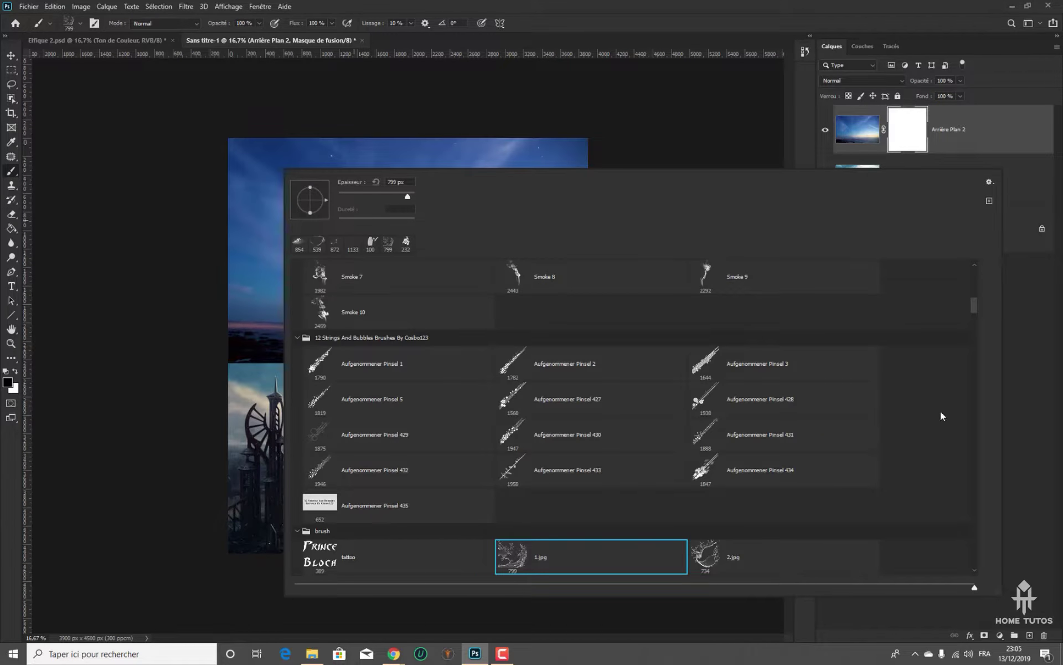
left_click_drag(977, 314, 975, 267)
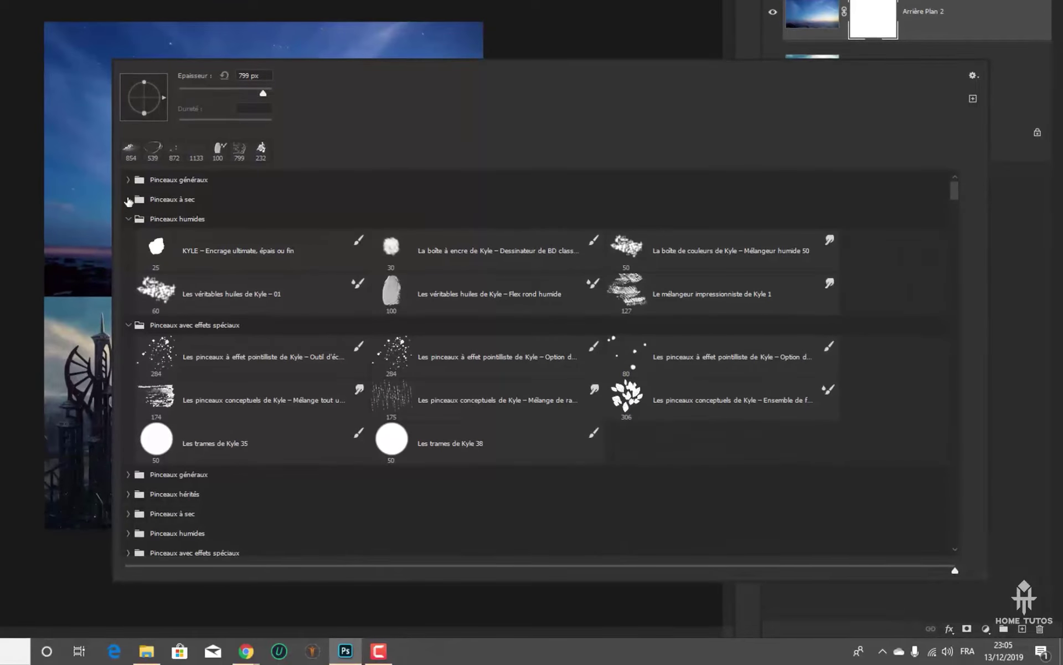
left_click(128, 181)
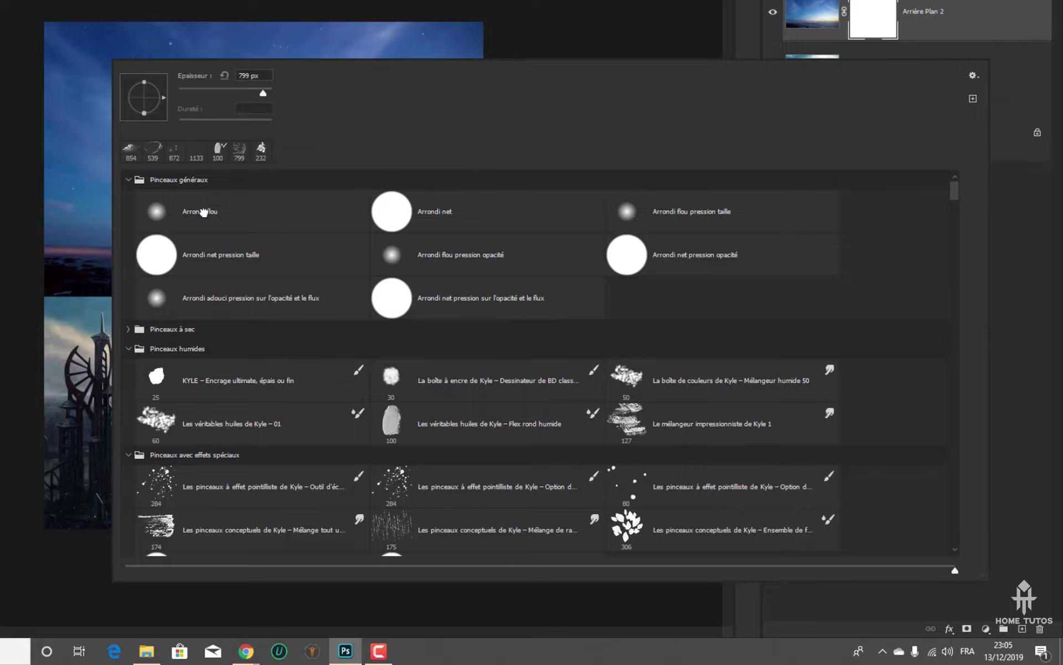
left_click(203, 212)
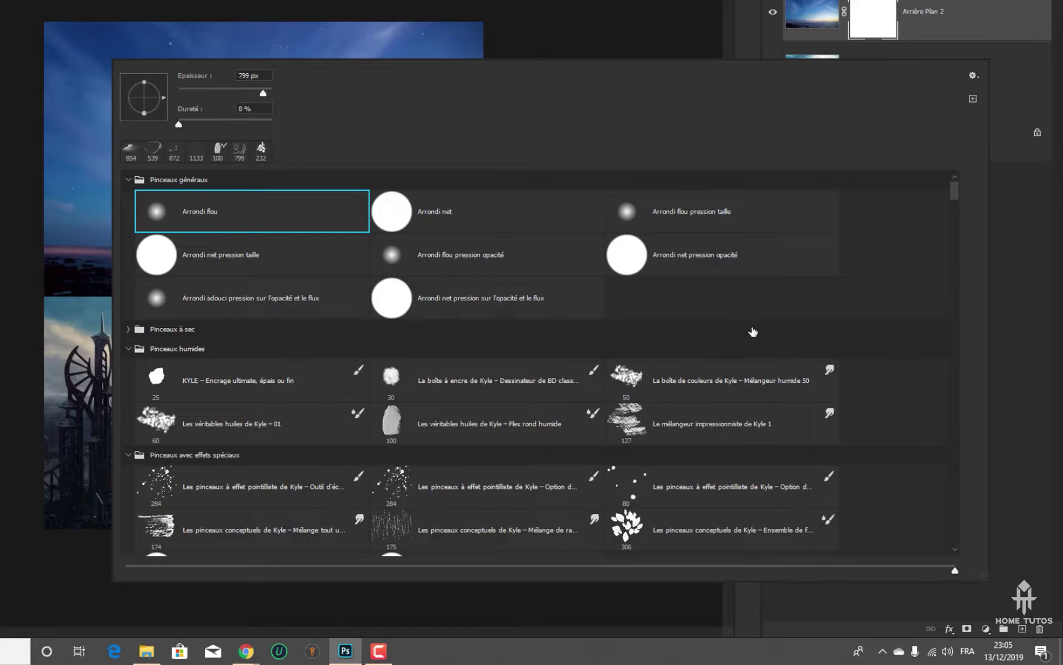
Look through the brush picker's options and preset groups, including Pinceaux généraux, Pinceaux humides, Pinceaux hérités and Pinceaux avec effets spéciaux
left_click_drag(954, 195, 954, 203)
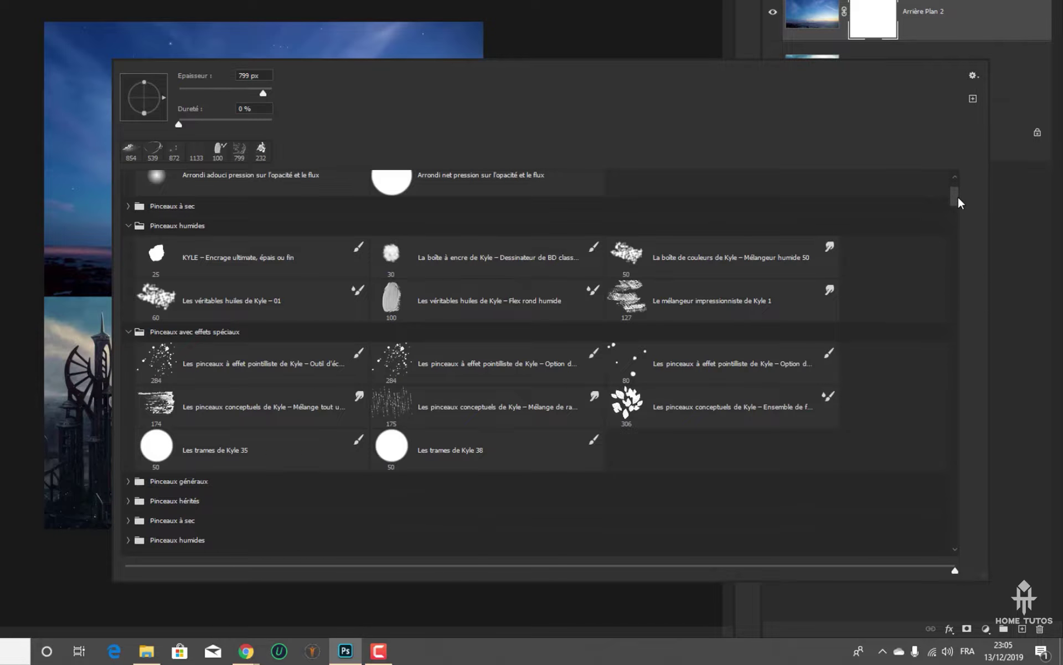
left_click_drag(958, 192, 957, 183)
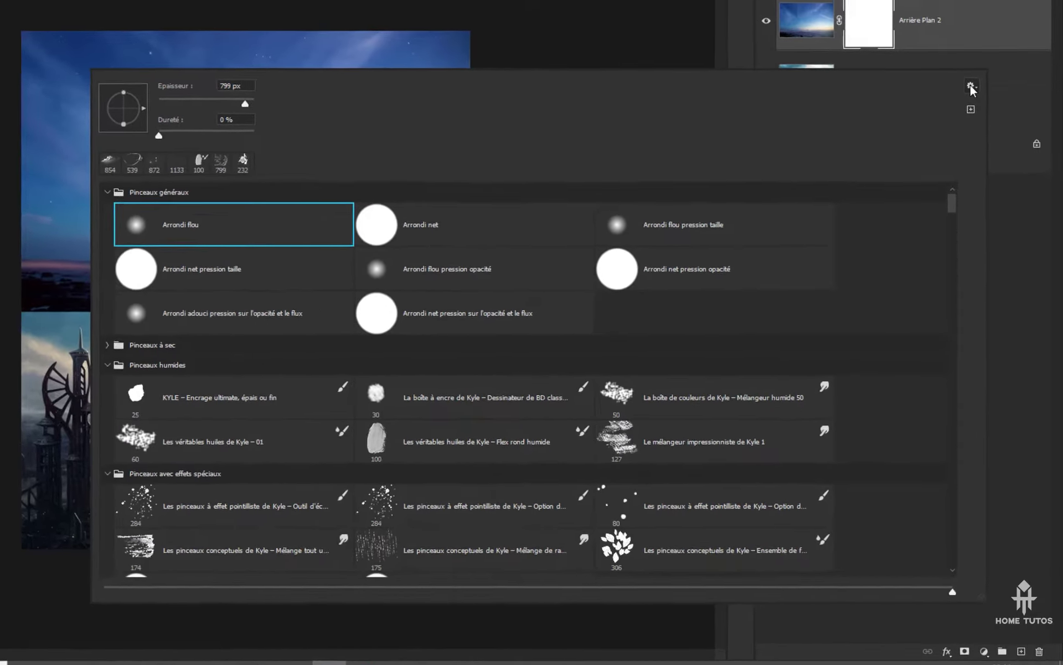
left_click(974, 76)
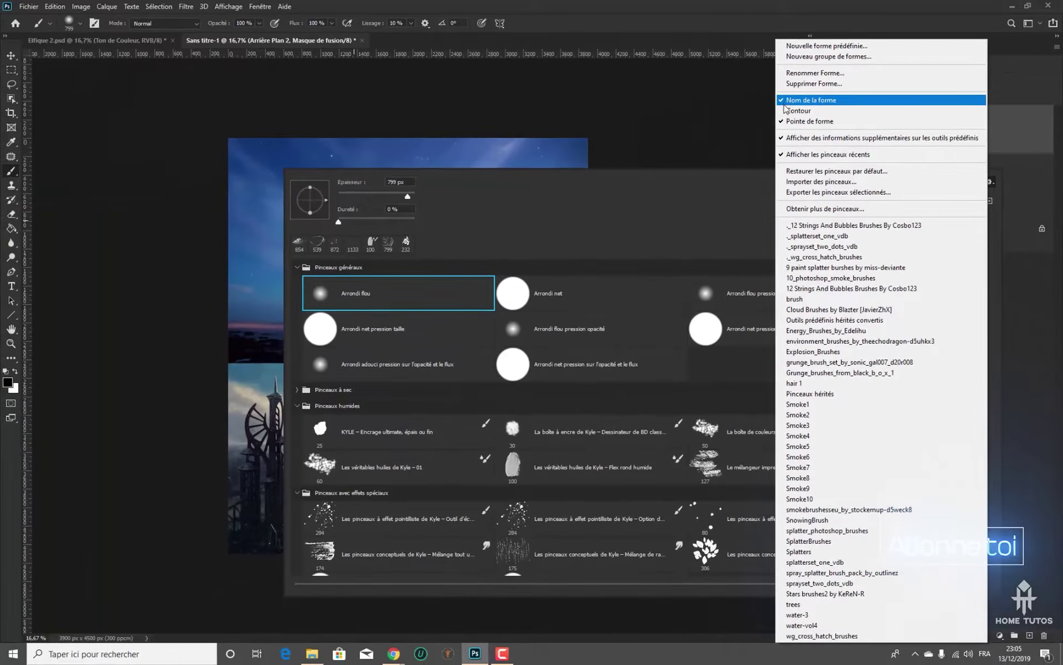
left_click(994, 205)
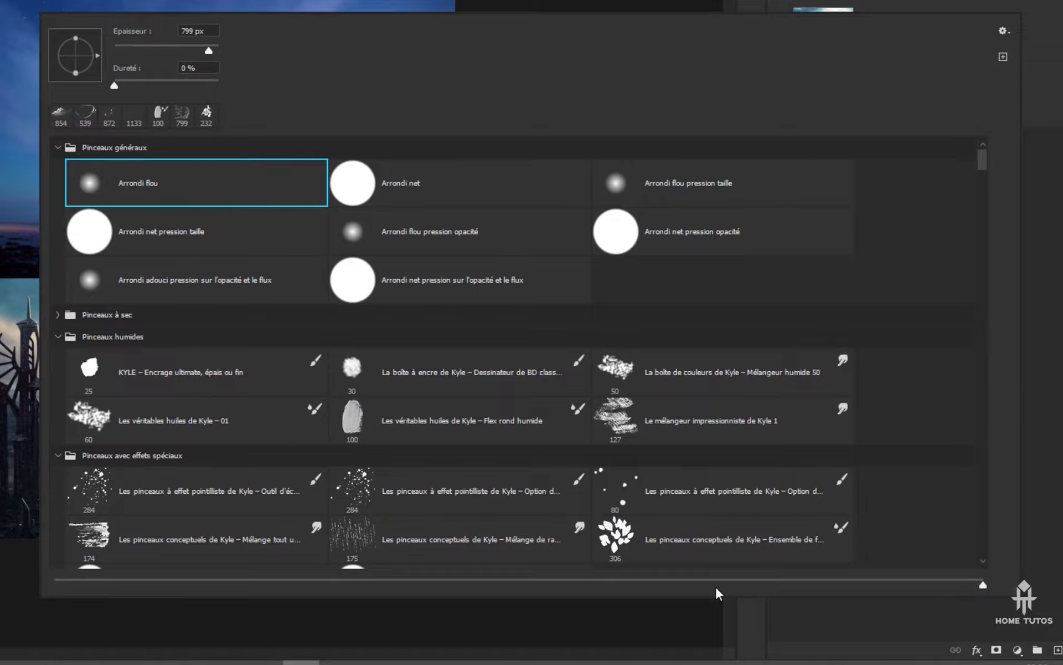
mouse_move(984, 587)
left_mouse_down()
mouse_move(459, 600)
mouse_move(989, 592)
left_mouse_up()
left_click_drag(983, 162, 982, 174)
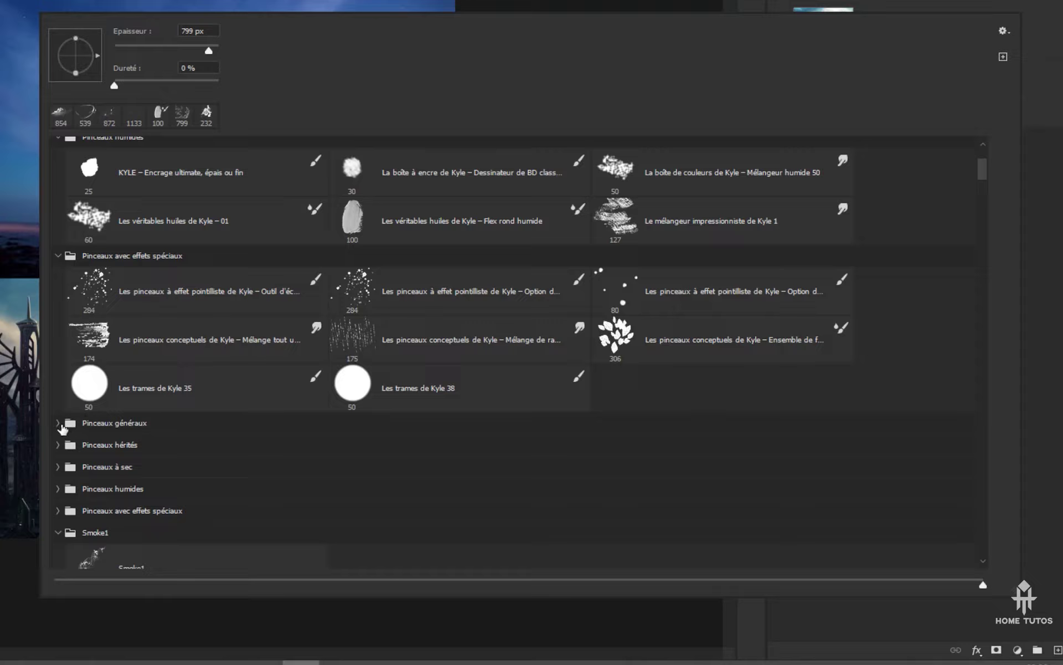
left_click(58, 423)
scroll(853, 327, "down", 3)
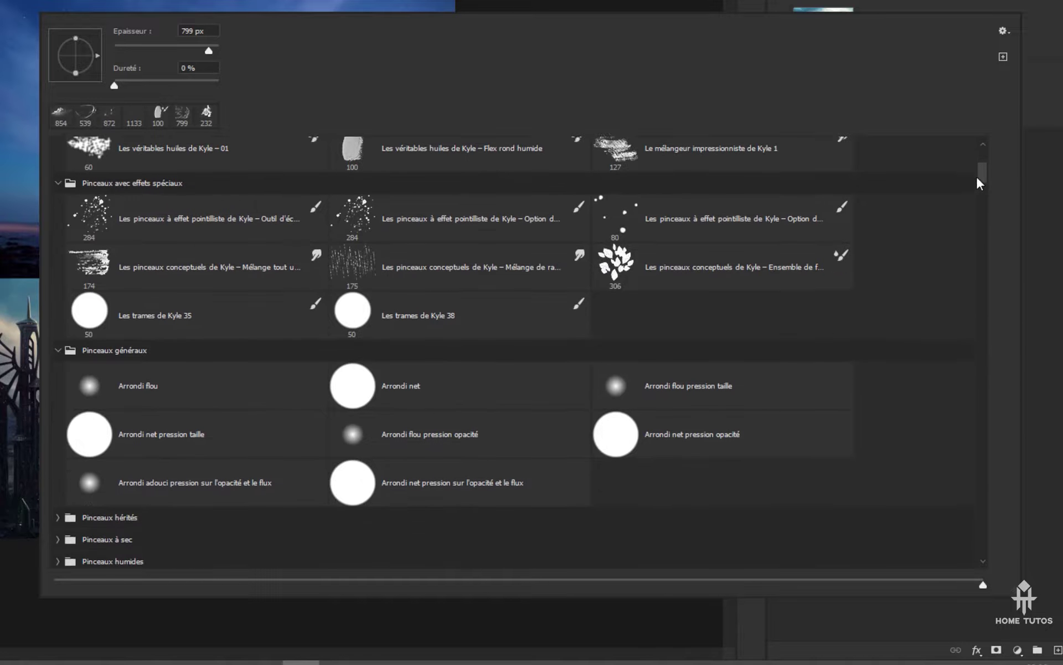
scroll(981, 183, "down", 5)
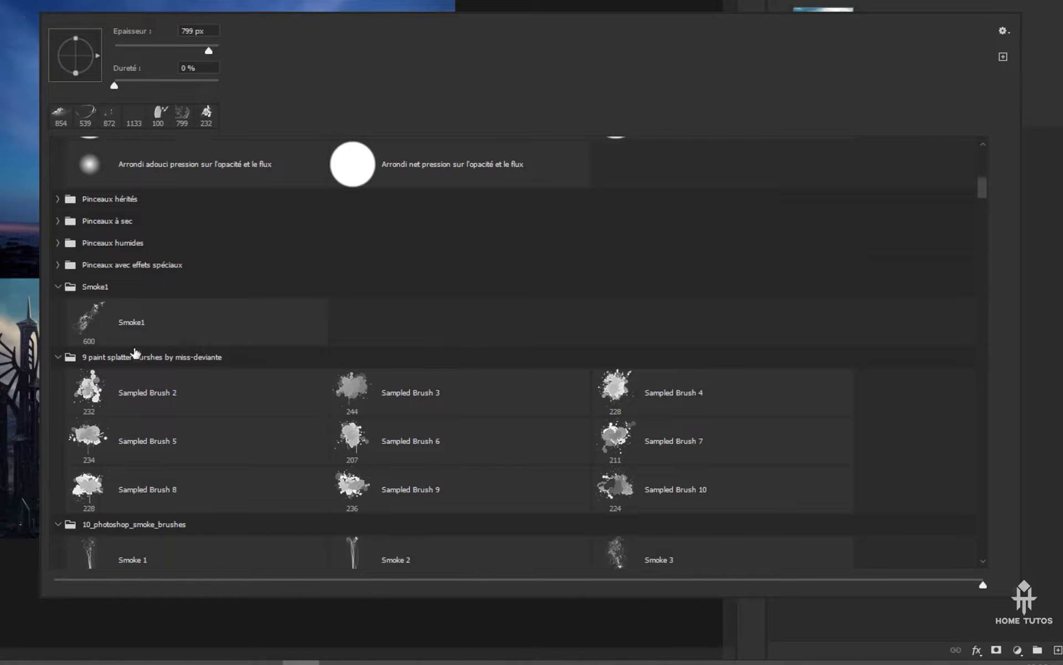
left_click(57, 265)
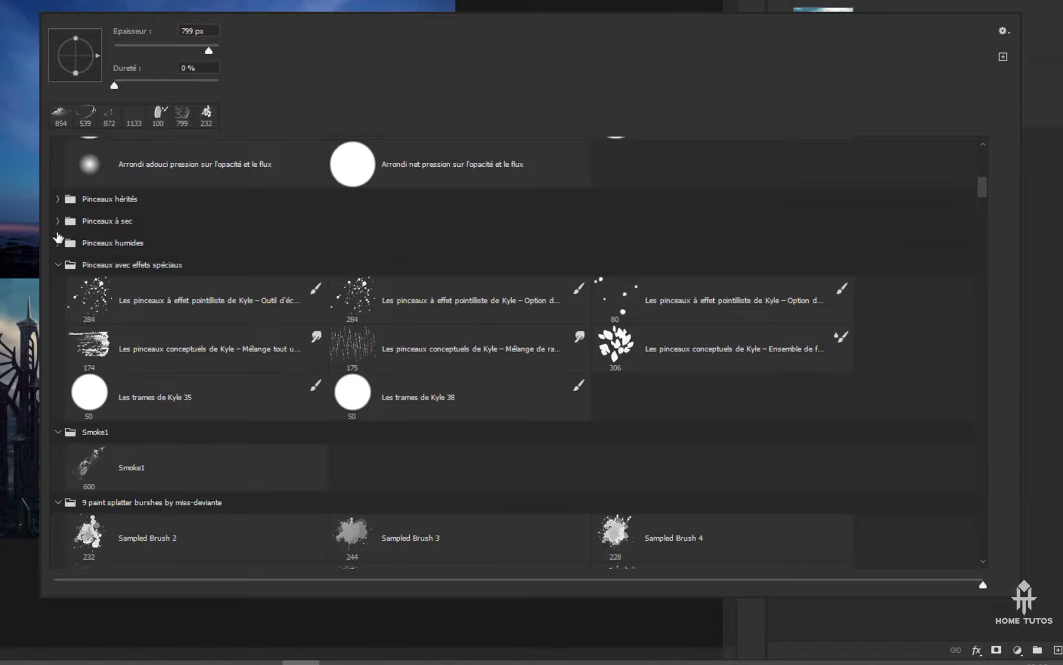
left_click(58, 241)
left_click(57, 201)
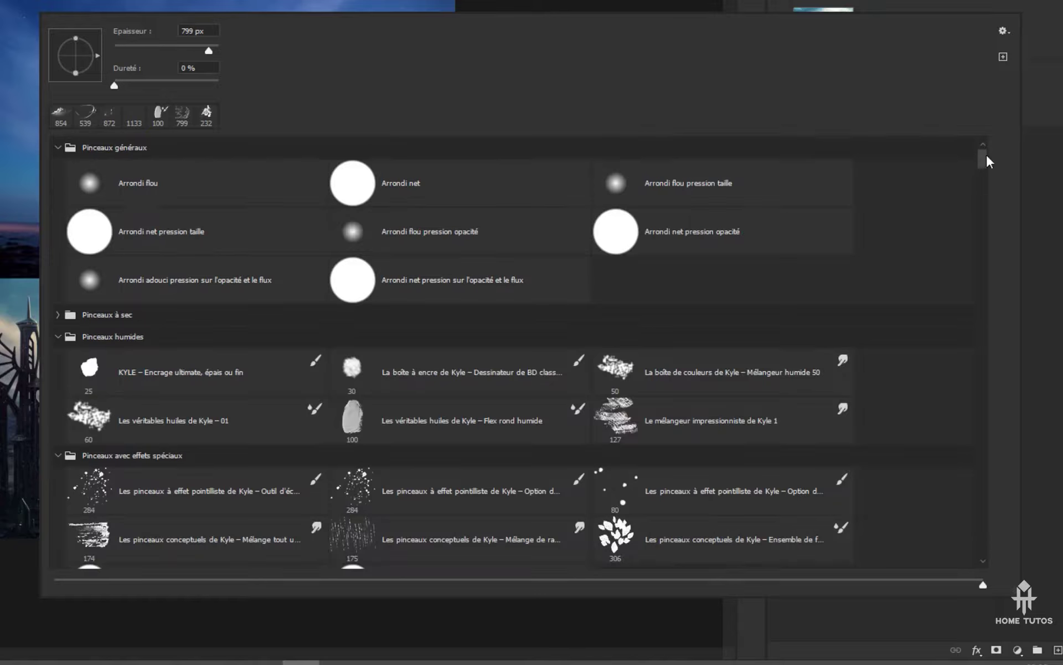
Paint black on the Arrière Plan 2 mask with the Arrondi flou brush, hiding the sea and rocks across the full width
left_click(201, 181)
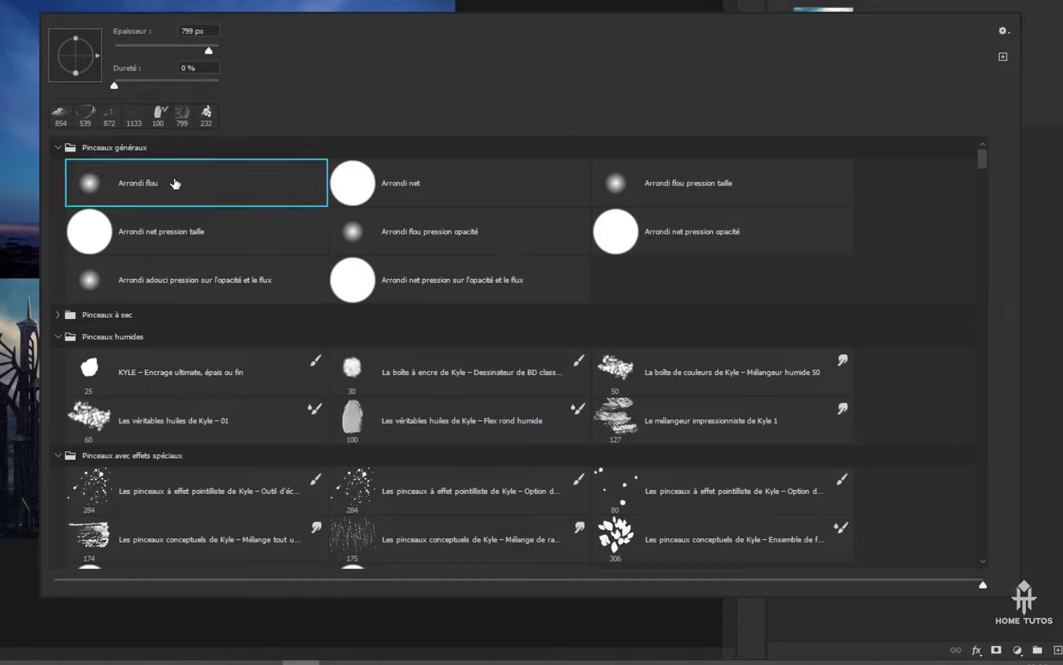
left_click(621, 23)
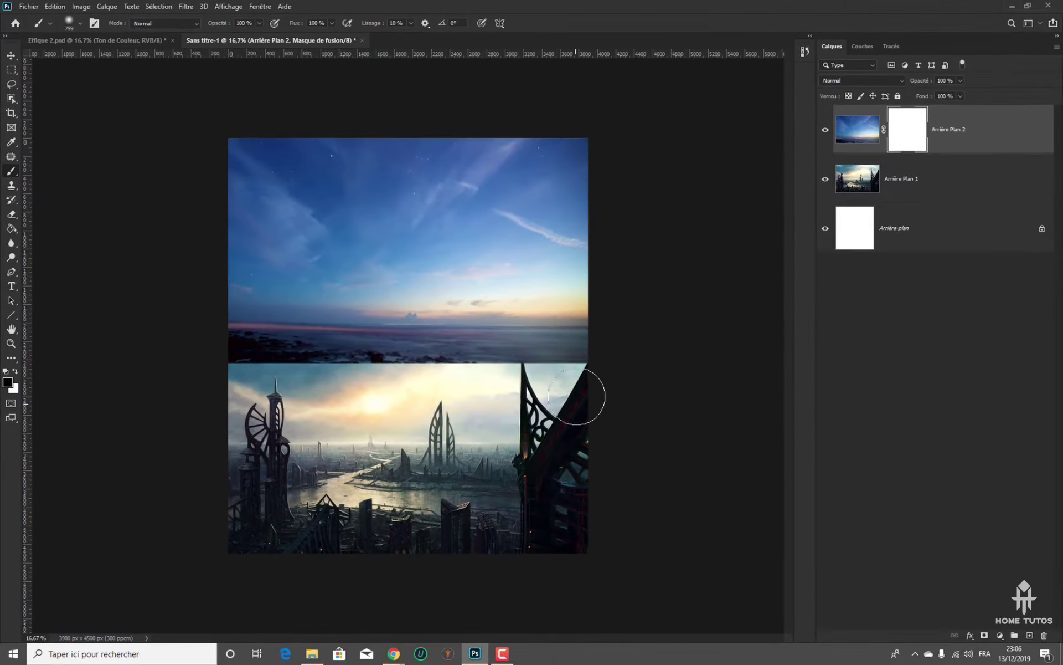
mouse_move(617, 334)
left_mouse_down()
mouse_move(521, 363)
mouse_move(463, 361)
left_mouse_up()
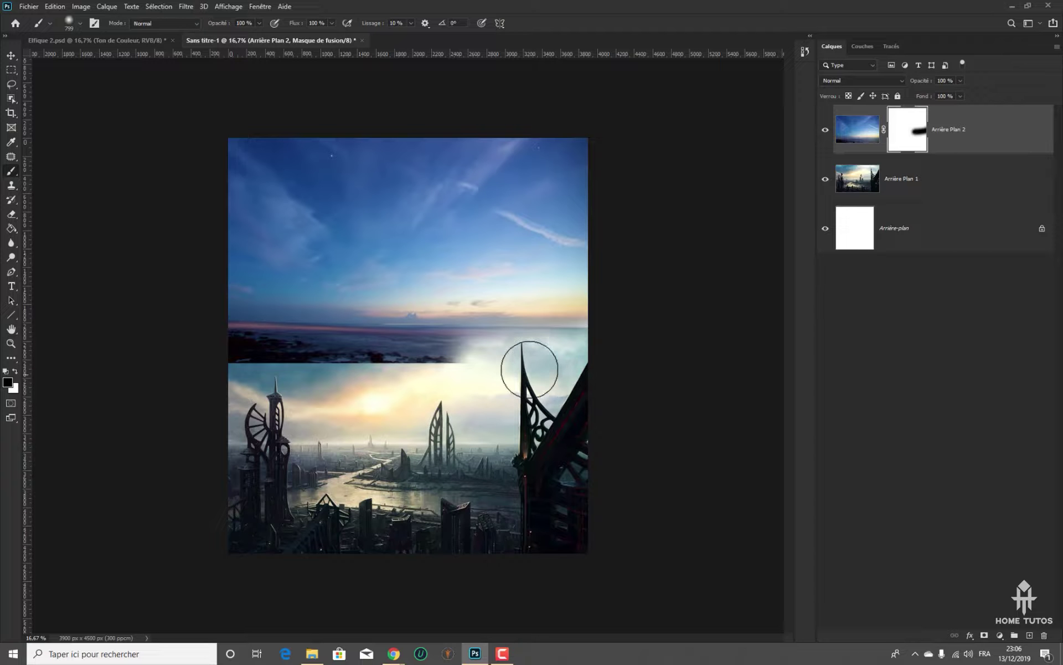
mouse_move(530, 369)
left_mouse_down()
mouse_move(268, 351)
mouse_move(227, 368)
mouse_move(237, 351)
mouse_move(325, 361)
mouse_move(578, 358)
mouse_move(185, 361)
left_mouse_up()
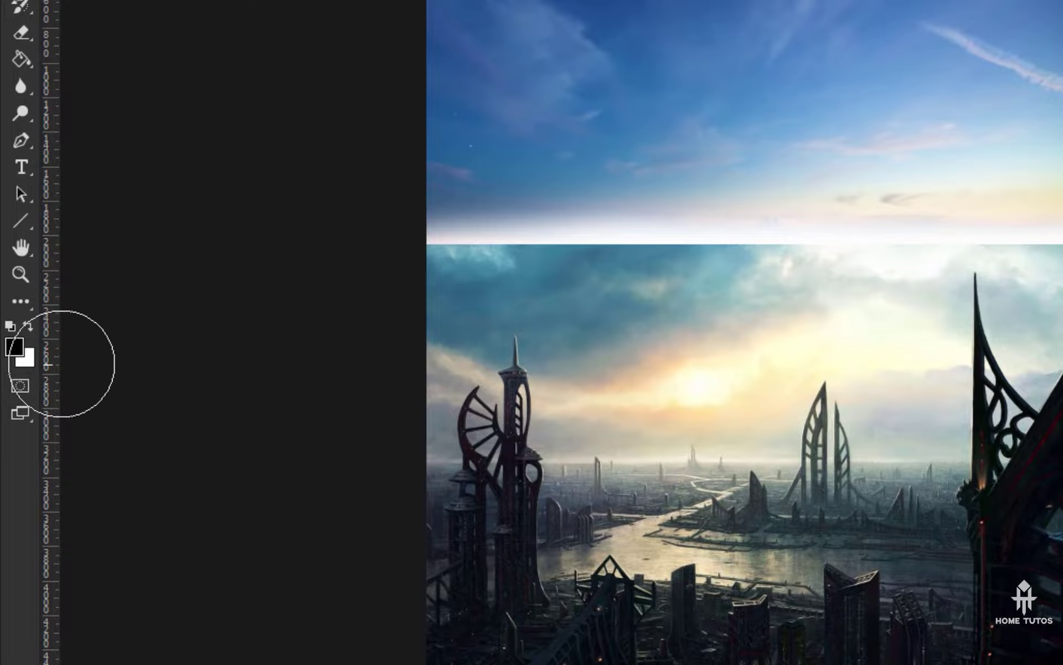
Set the foreground colour to red in the colour picker
left_click(20, 357)
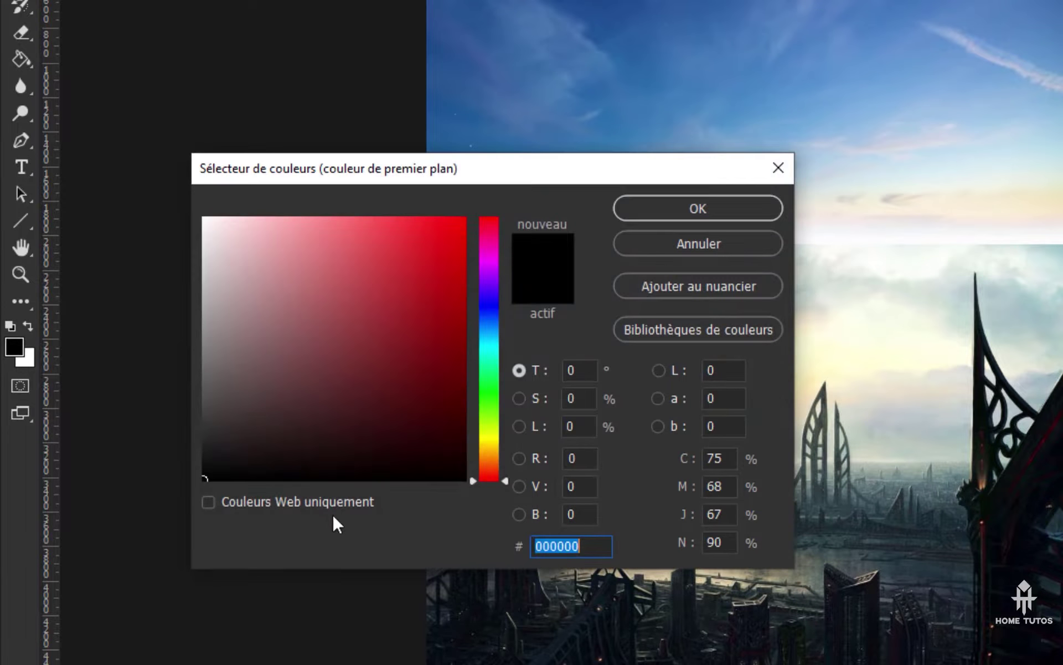
left_click_drag(299, 173, 419, 161)
type("ff0000")
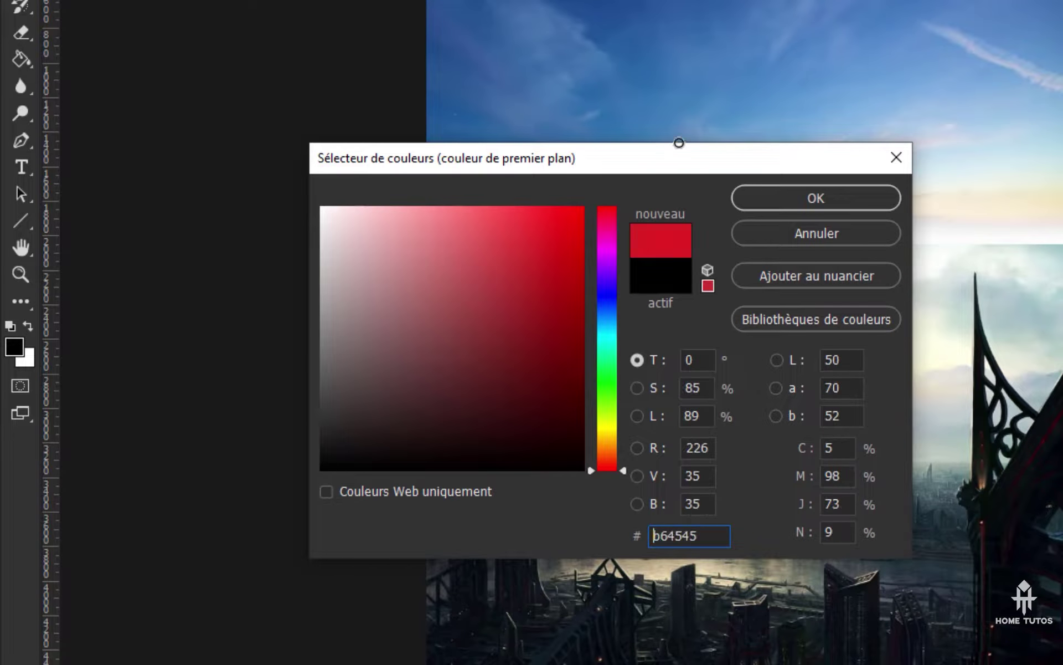
left_click(788, 206)
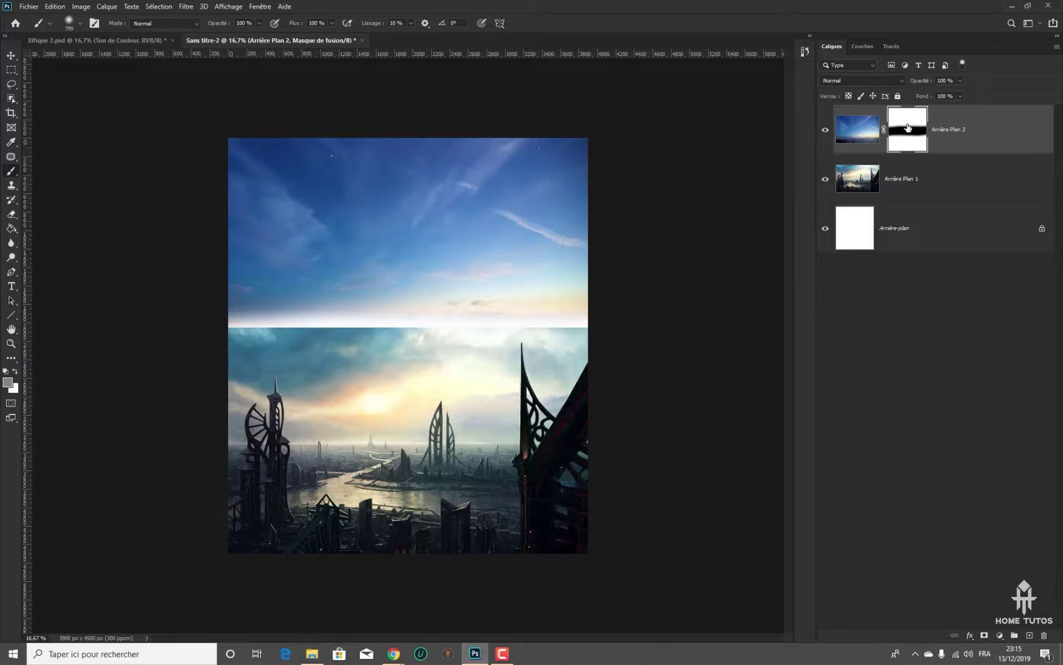
Switch from the Arrière Plan 2 image back to its mask, try painting grey over the sky, and undo it
left_click(857, 136)
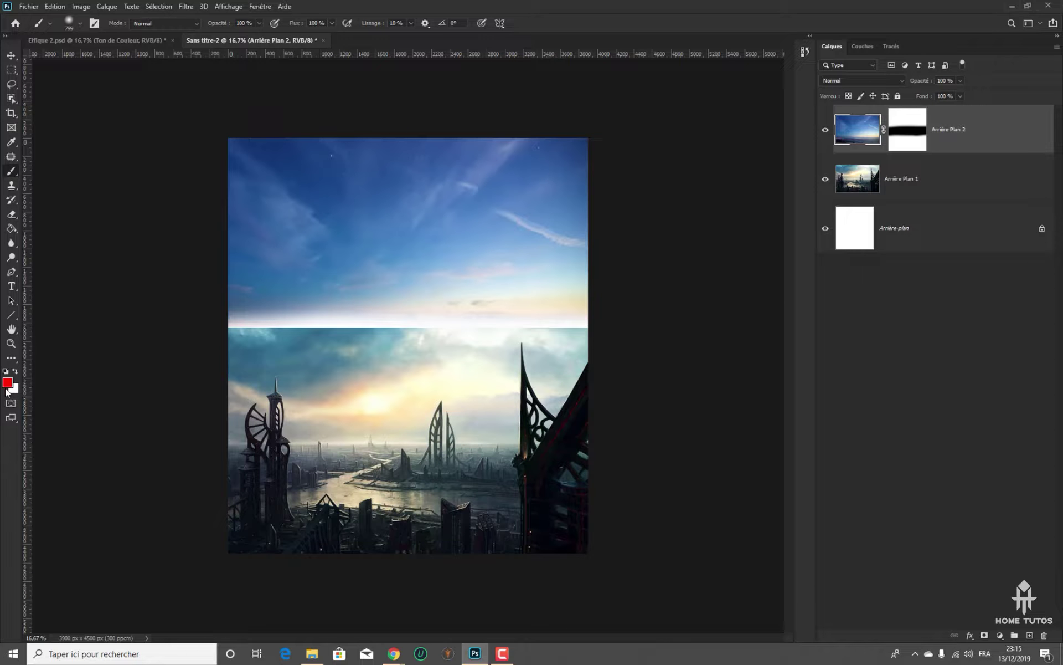
left_click(913, 133)
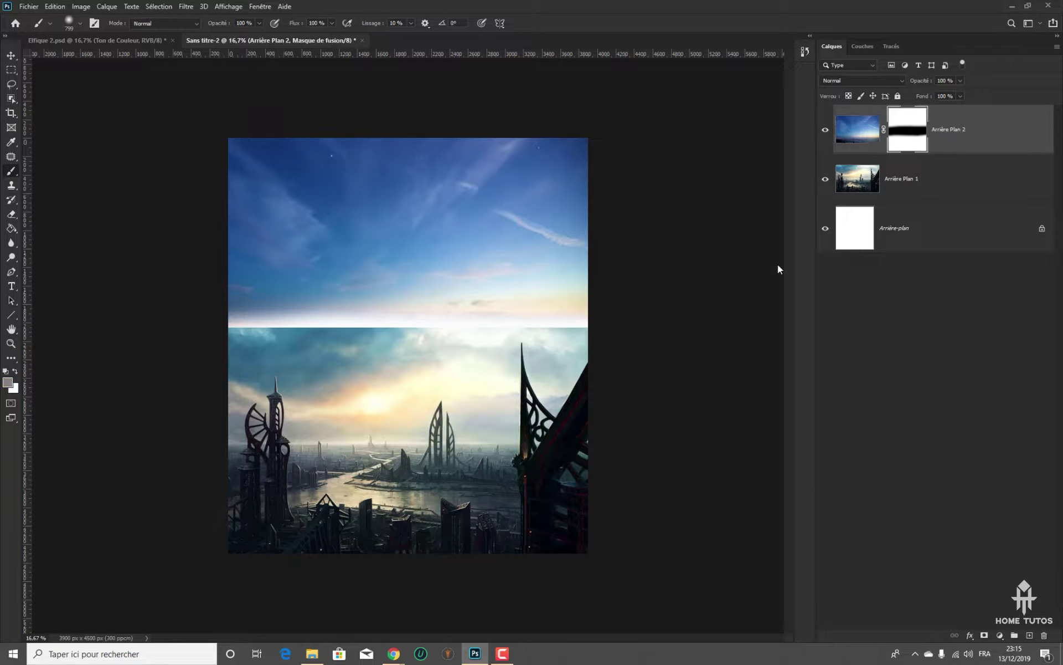
mouse_move(354, 260)
left_mouse_down()
mouse_move(313, 167)
mouse_move(565, 167)
mouse_move(594, 251)
mouse_move(641, 312)
left_mouse_up()
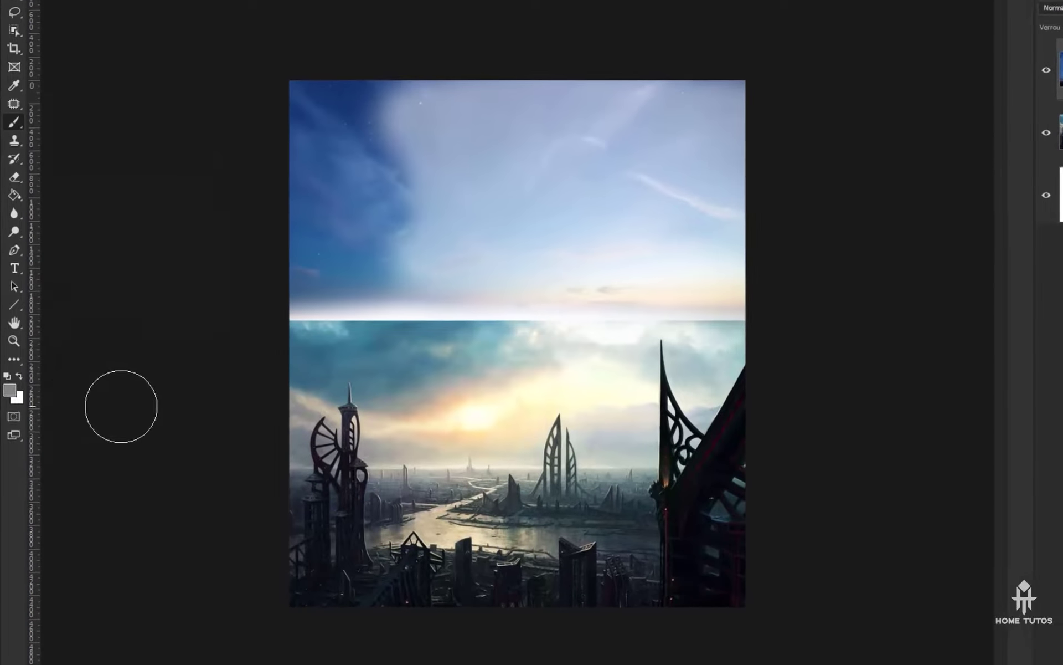
key("ctrl+z")
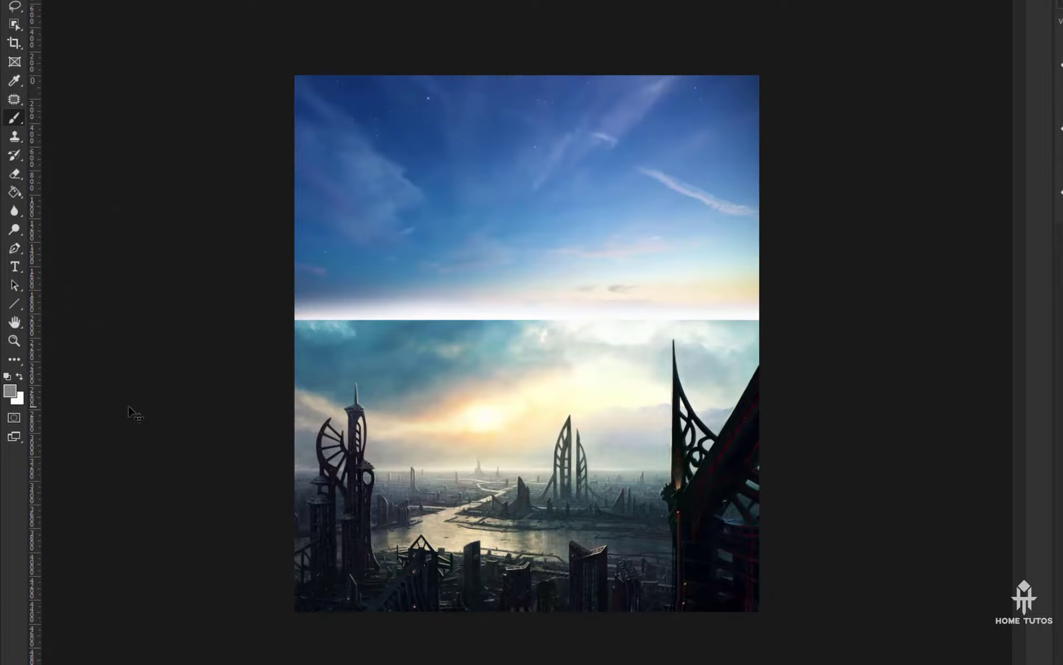
Set the foreground colour to 000000 and paint a curved black stroke over the sky on the Arrière Plan 2 mask
left_click(10, 391)
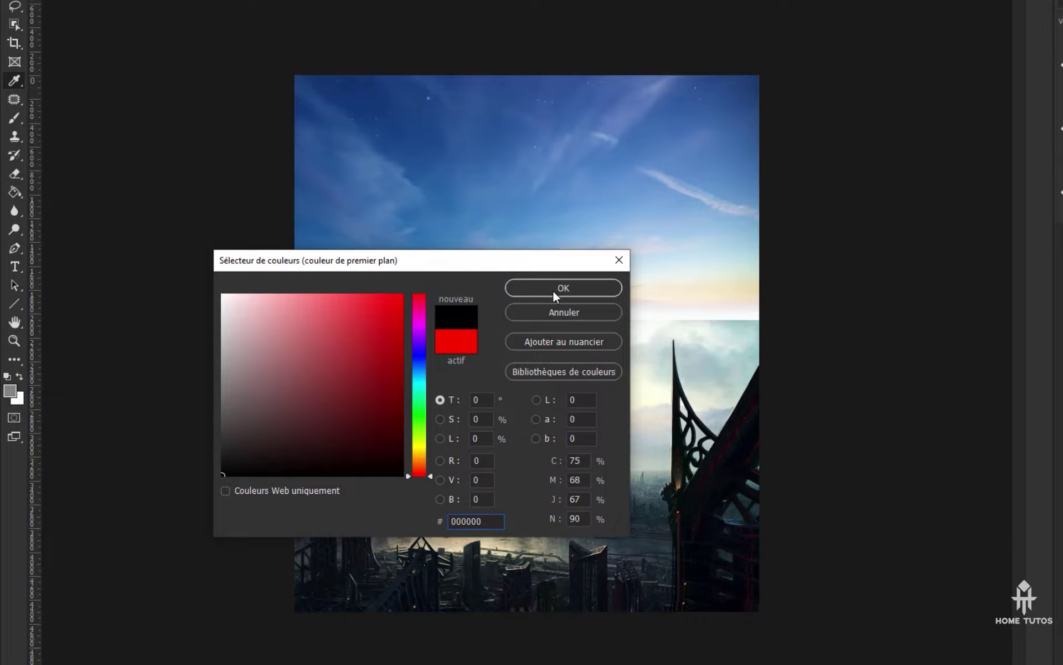
left_click(555, 288)
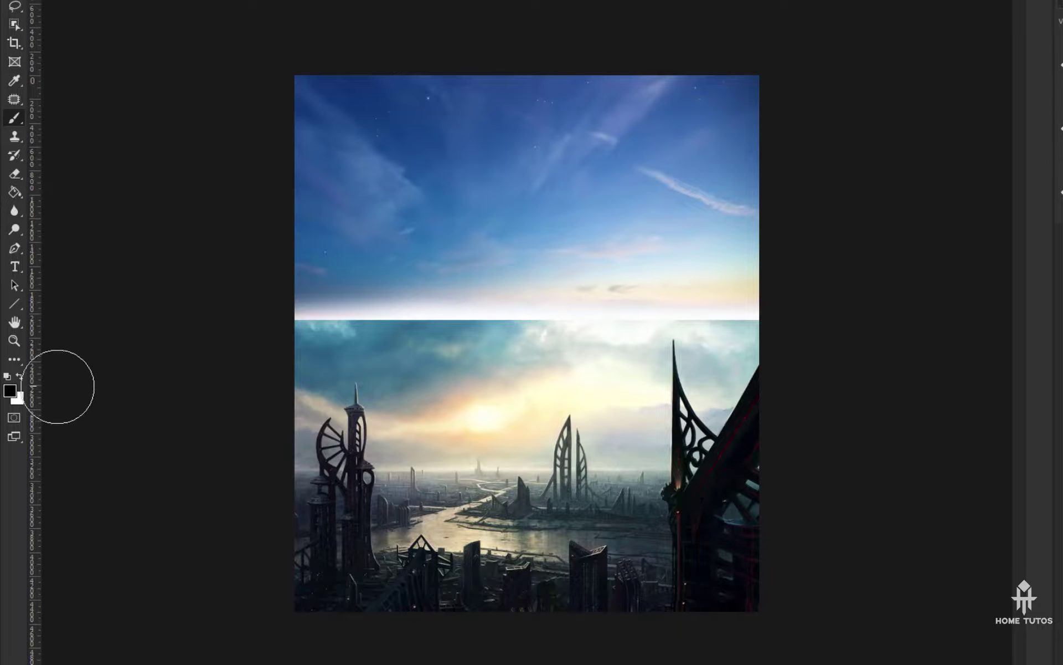
mouse_move(370, 272)
left_mouse_down()
mouse_move(378, 201)
mouse_move(522, 137)
left_mouse_up()
Hide and show the white Arrière-plan layer, and undo the black stroke on the sky mask
left_click(826, 228)
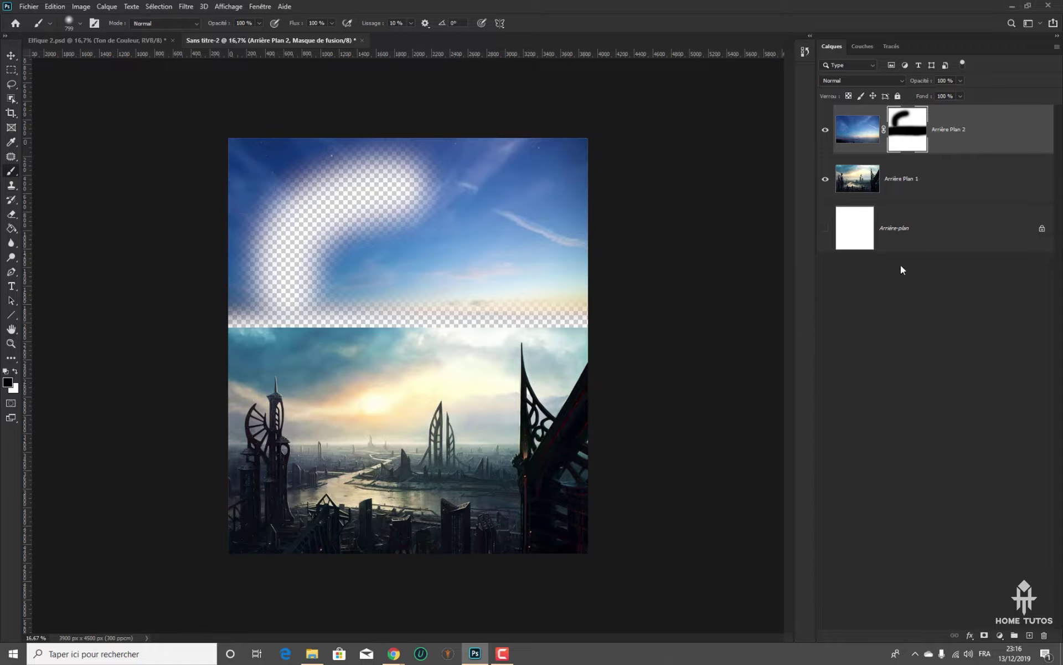
left_click(825, 229)
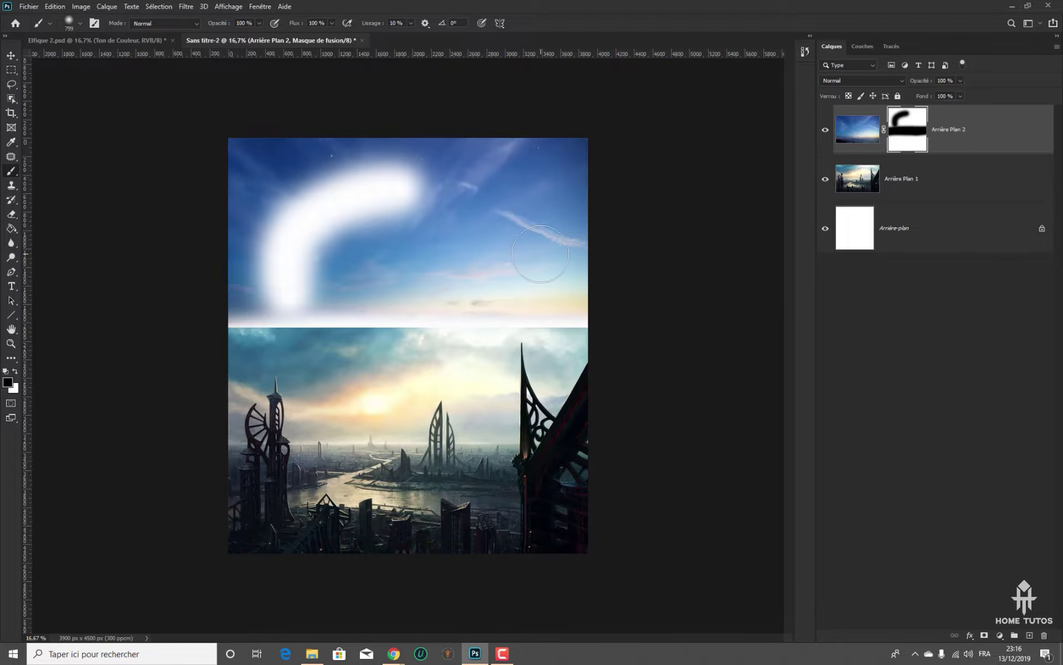
key("ctrl+z")
key("ctrl+z")
key("ctrl+z")
key("ctrl+z")
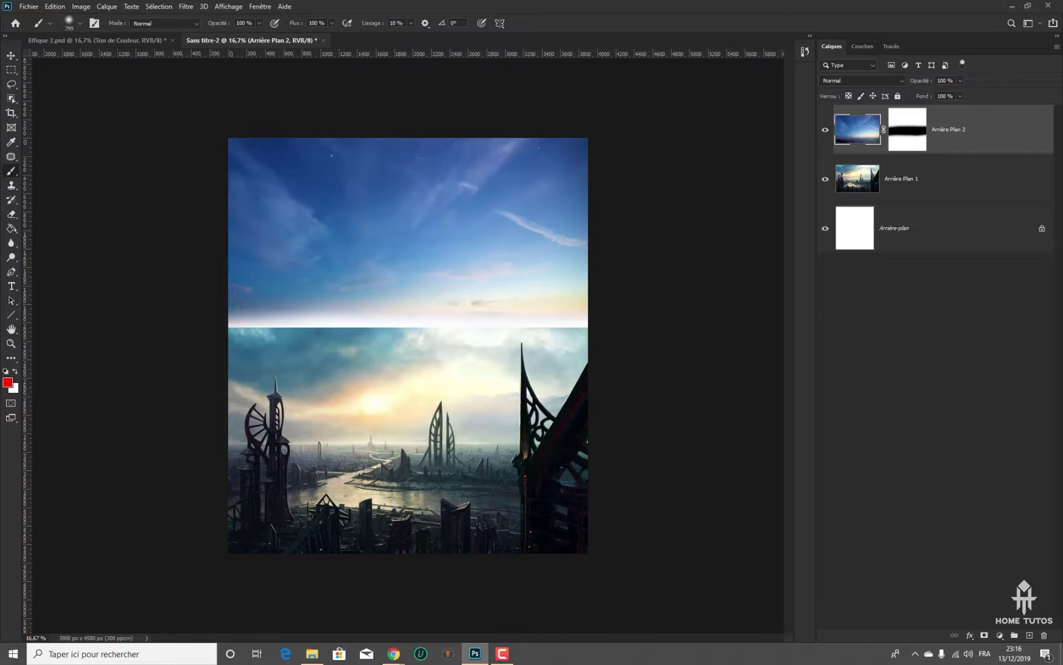
Restore the default colours and swap them, try painting across the horizon on the Arrière Plan 2 image, and undo the stroke
left_click(6, 371)
left_click(16, 371)
left_click_drag(604, 308, 281, 311)
key("ctrl+z")
Return to the Arrière Plan 2 mask, try a black stroke along the horizon, and undo it
left_click(905, 138)
key("x")
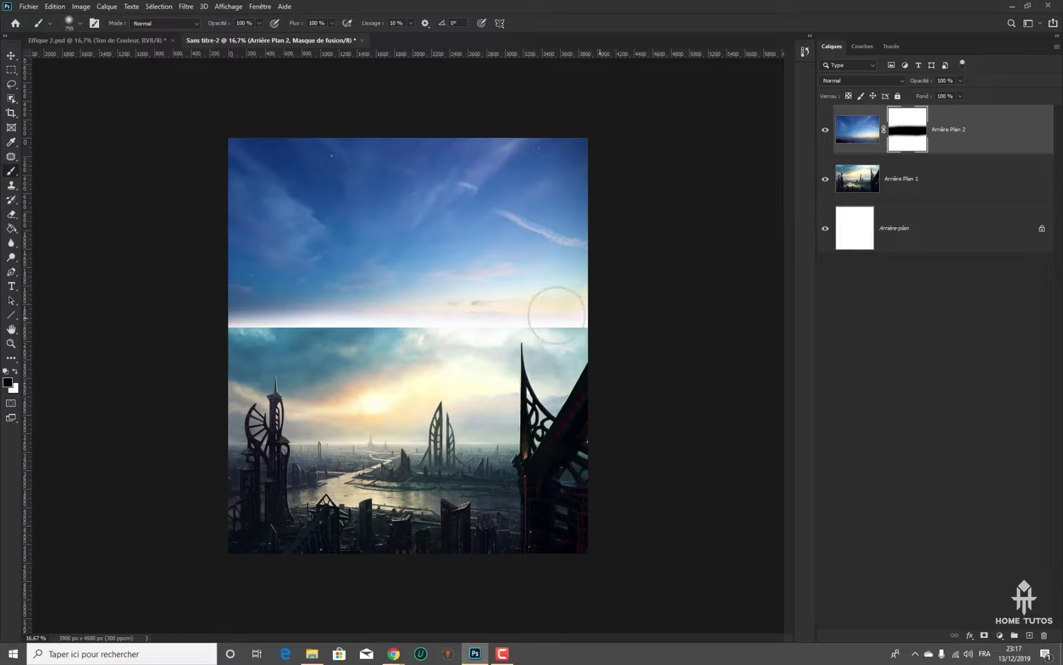
left_click_drag(551, 305, 352, 318)
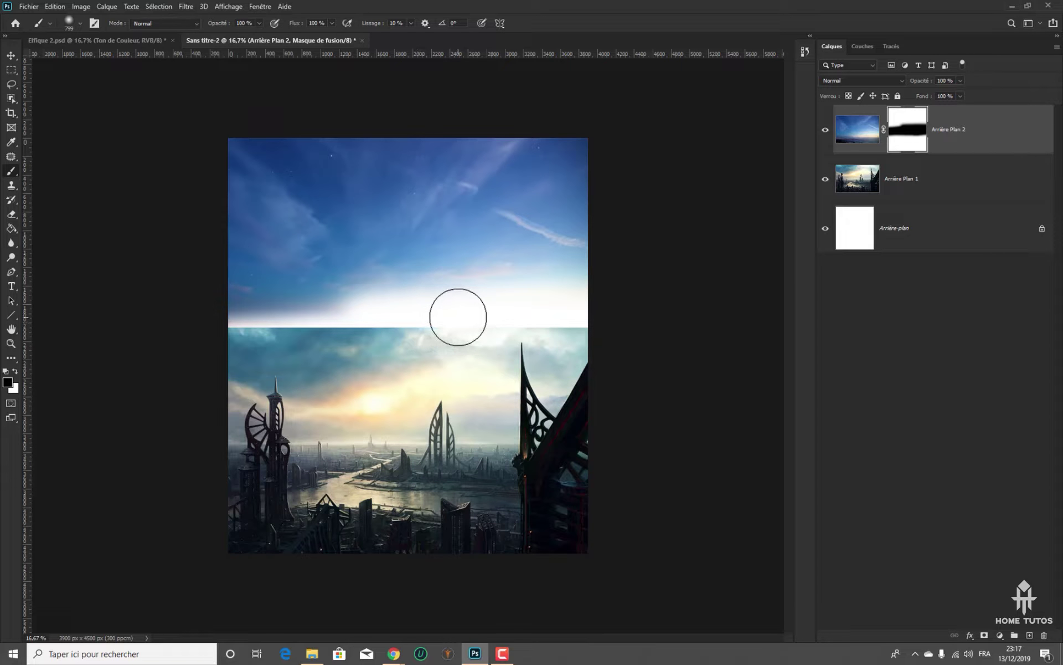
key("ctrl+z")
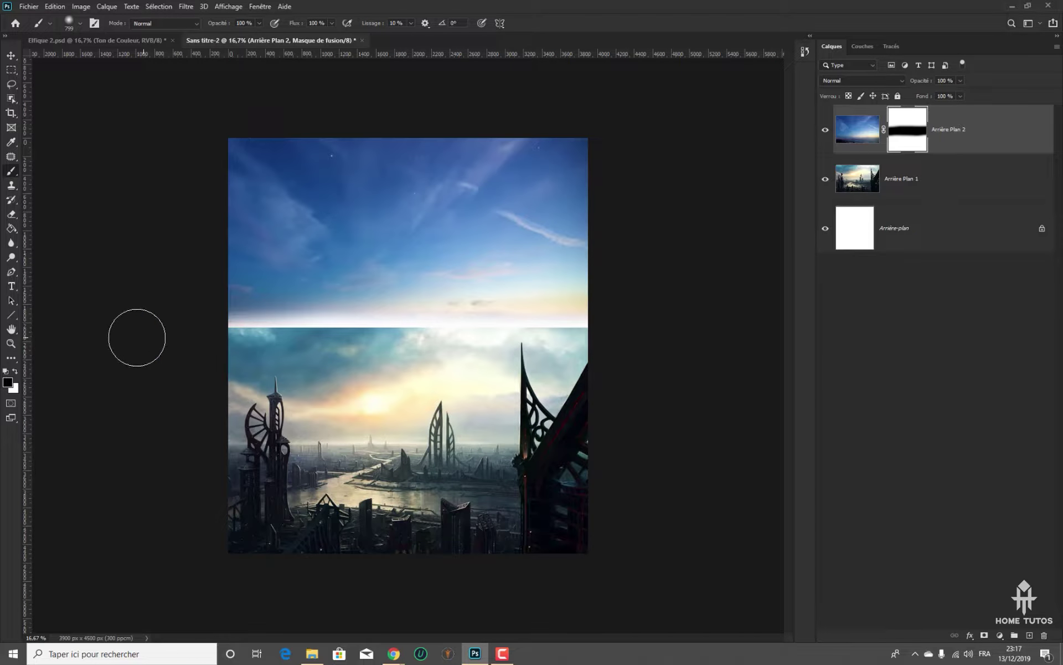
Paint white over the black band on the Arrière Plan 2 mask to bring back the sea and rocks
left_click(15, 373)
mouse_move(601, 316)
left_mouse_down()
mouse_move(261, 313)
mouse_move(214, 332)
left_mouse_up()
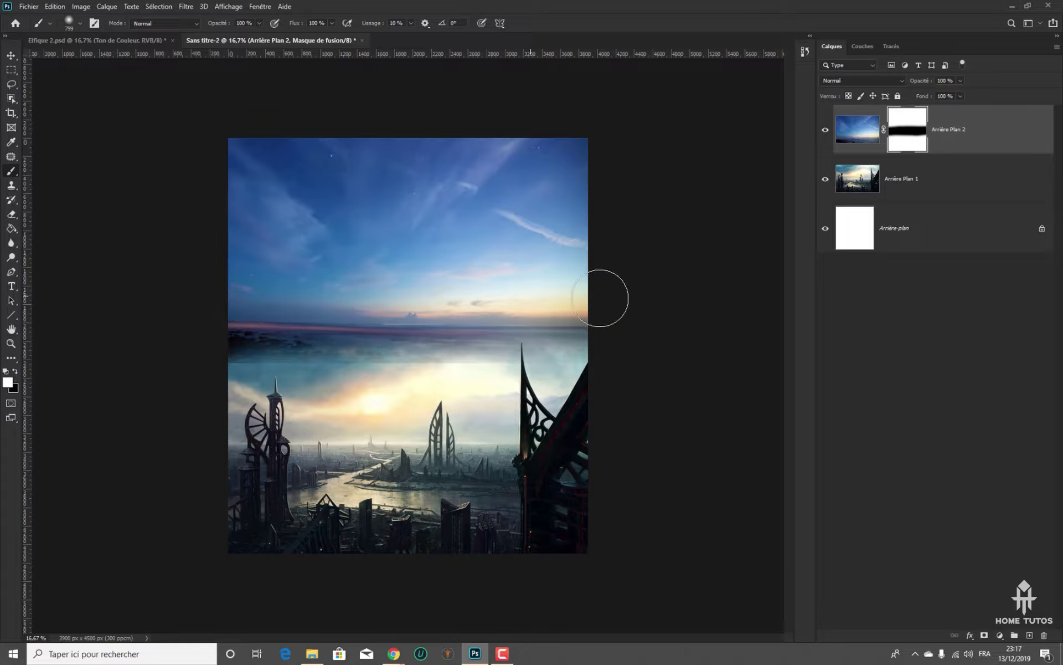
mouse_move(600, 298)
left_mouse_down()
mouse_move(261, 332)
mouse_move(339, 347)
mouse_move(593, 347)
mouse_move(226, 380)
mouse_move(617, 351)
mouse_move(596, 375)
mouse_move(325, 371)
left_mouse_up()
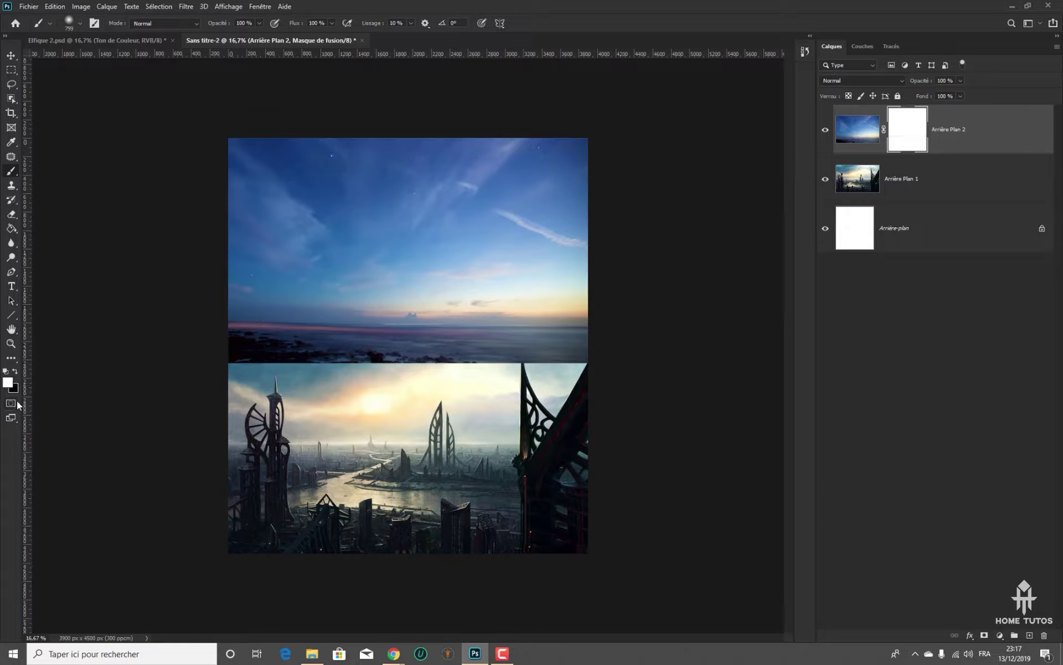
Target the Arrière Plan 2 image instead of its mask and set the foreground colour to red
left_click(840, 132)
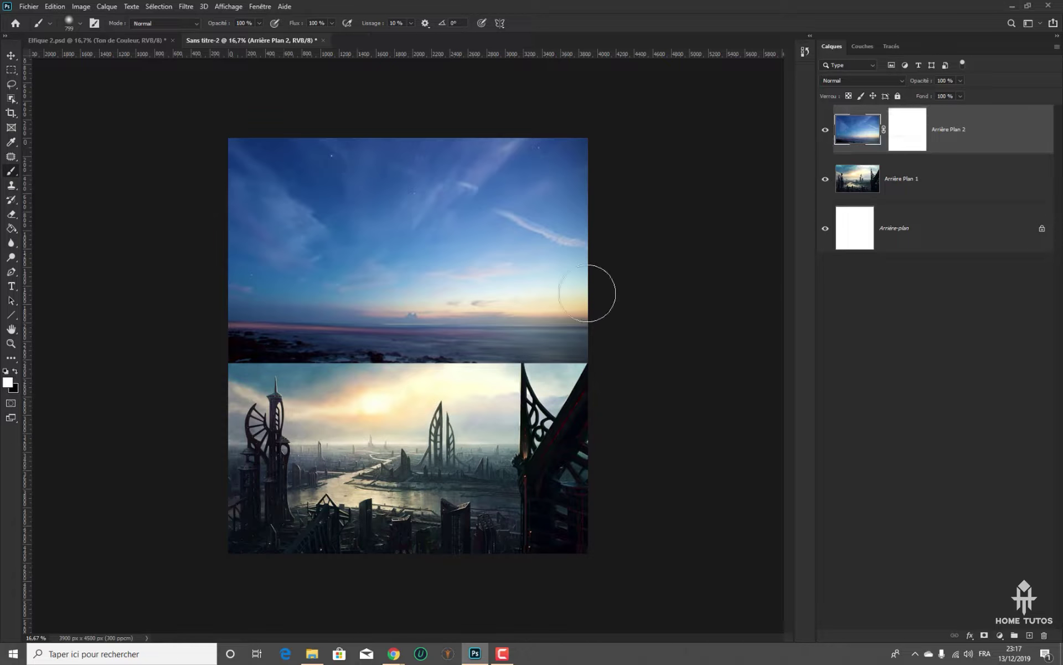
left_click(6, 382)
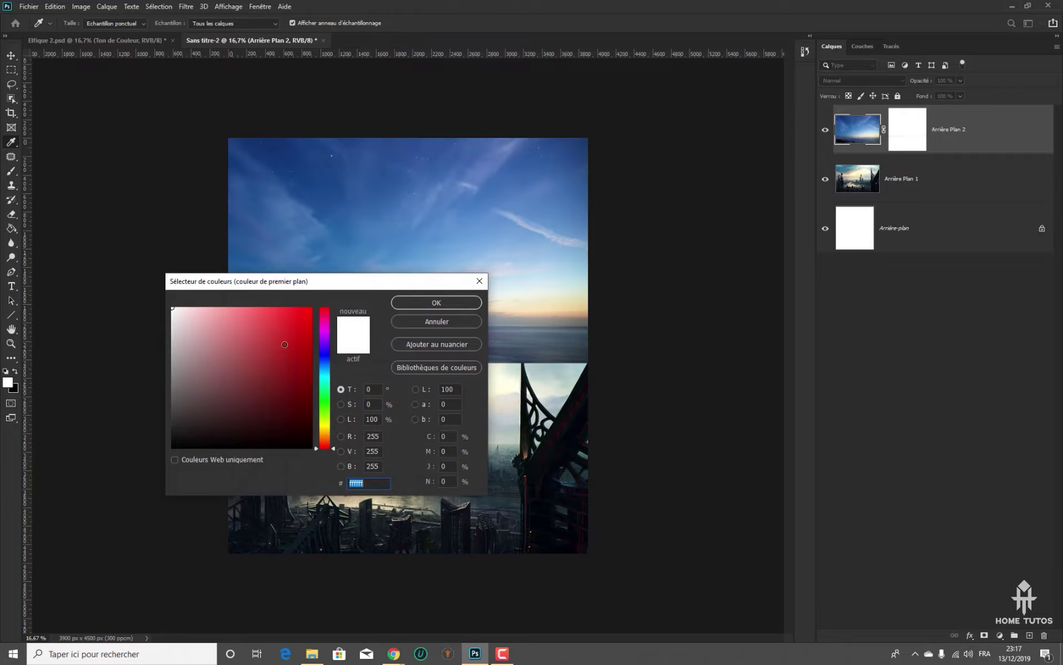
type("ff0000")
left_click(436, 304)
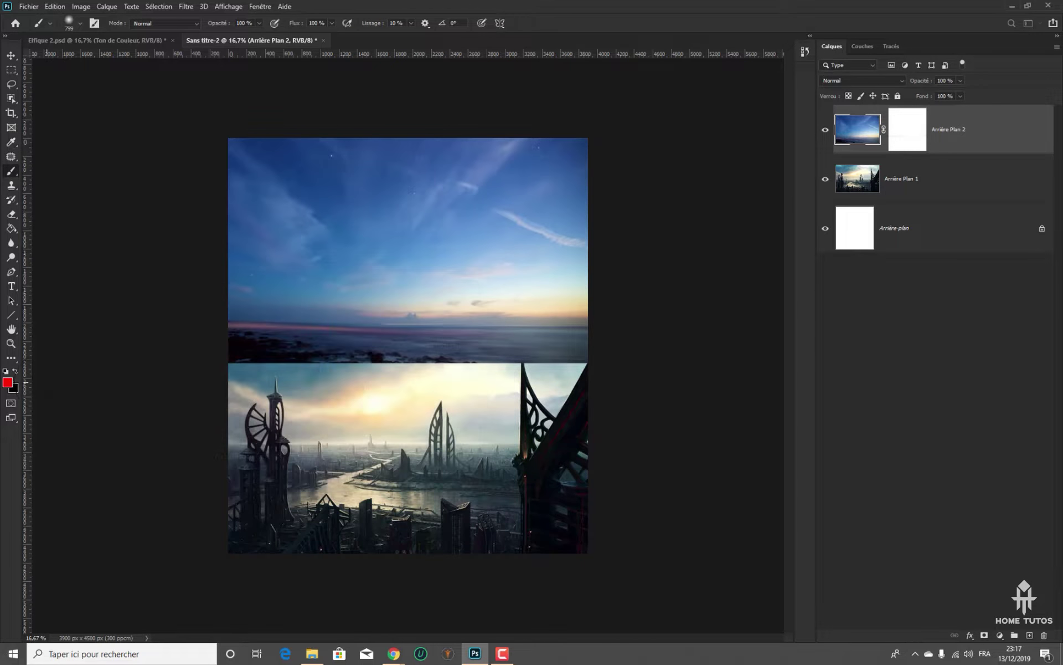
Set the background colour to bright green, and reset both colours to the default black and white
left_click(13, 387)
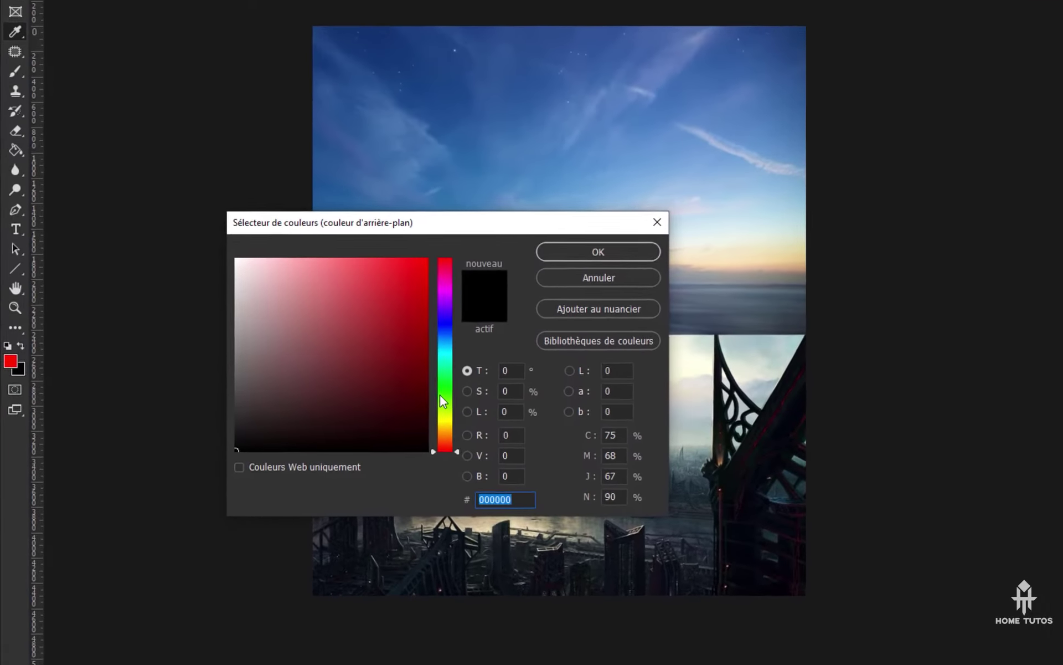
left_click(382, 400)
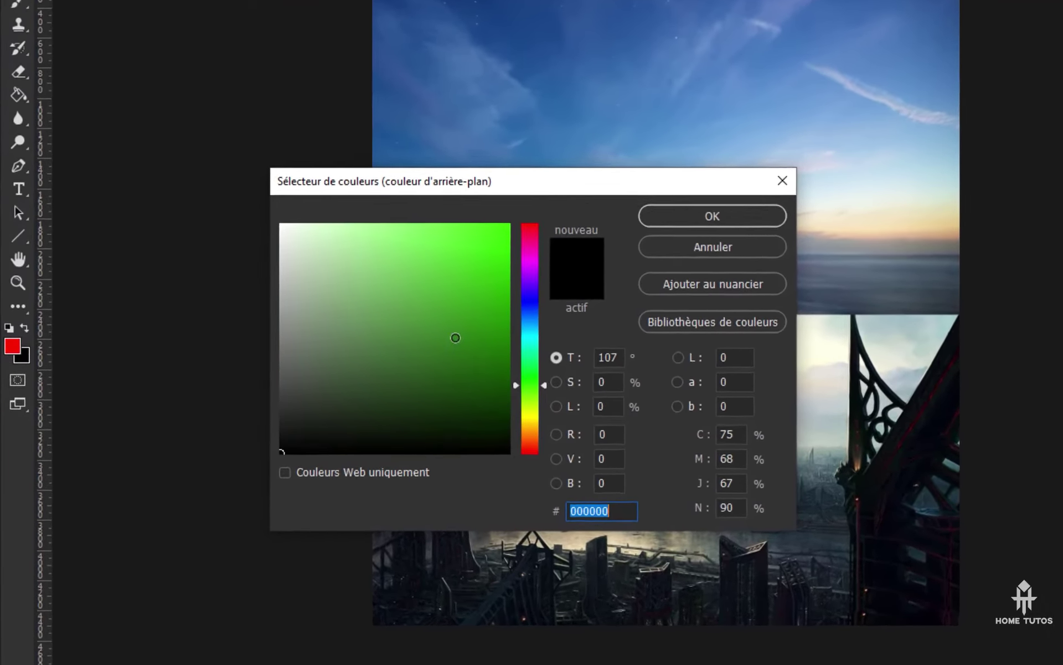
left_click(366, 285)
left_click(865, 168)
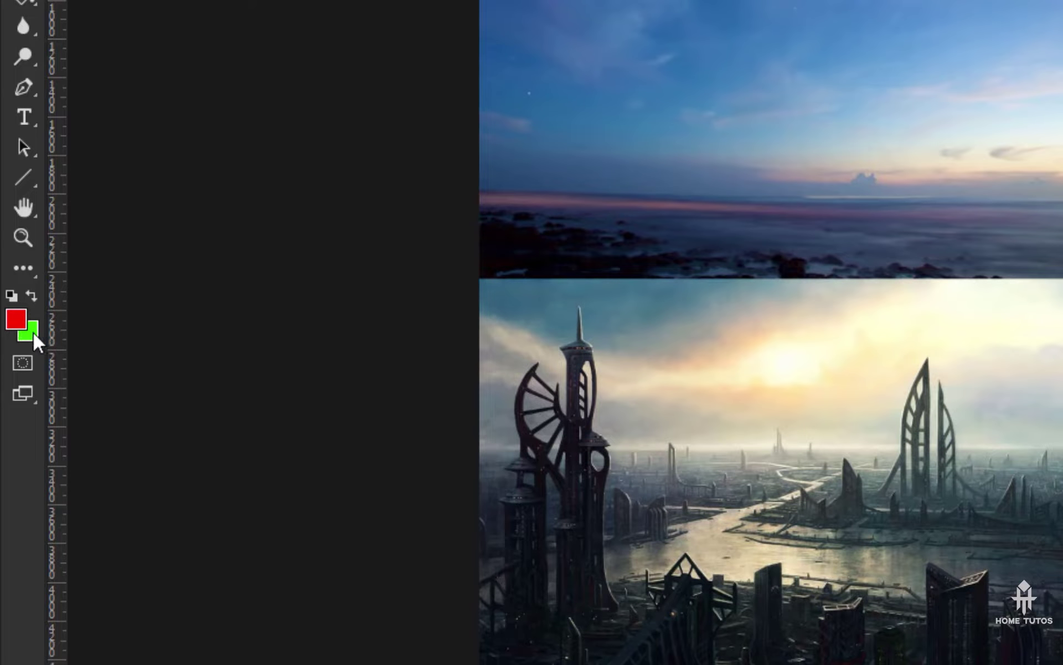
left_click(12, 296)
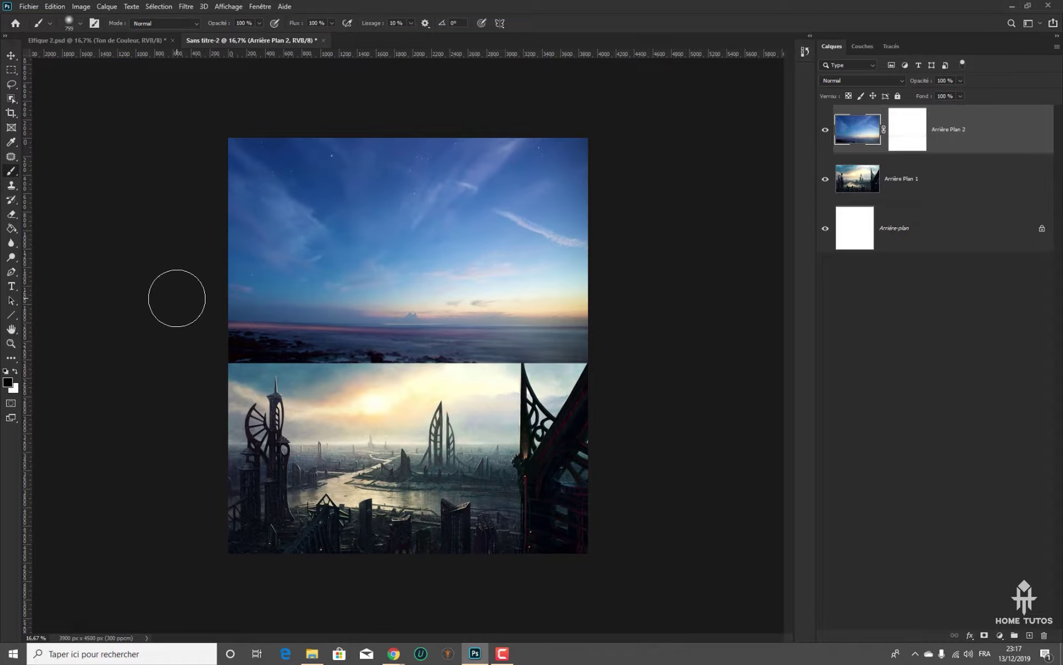
Paint black on the Arrière Plan 2 mask across the full width to hide the sea and rocks
left_click(909, 130)
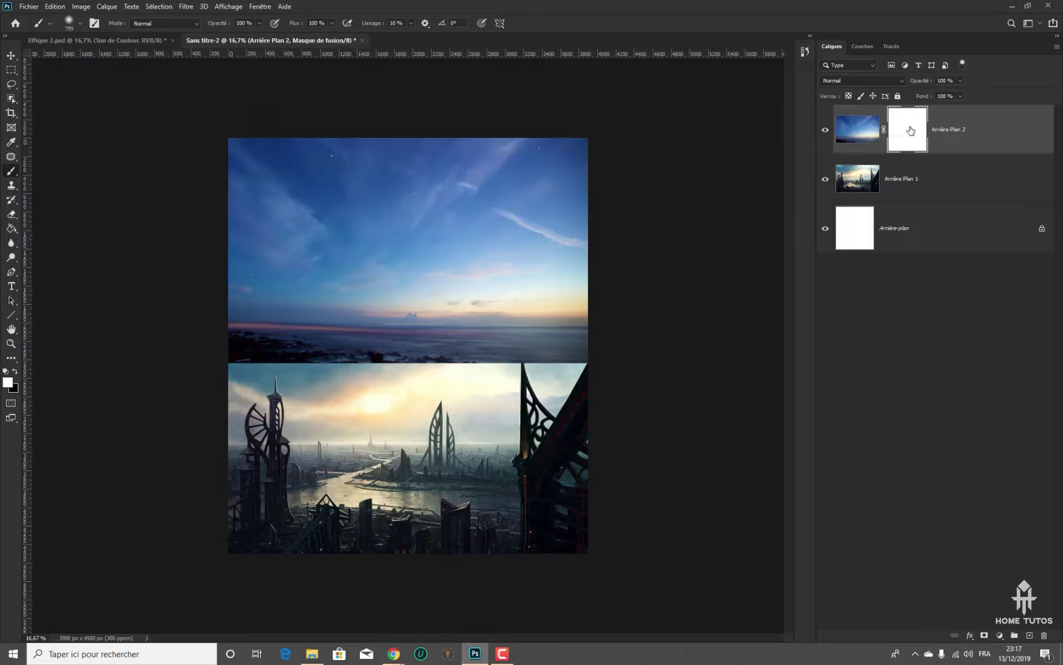
left_click(15, 370)
mouse_move(596, 363)
left_mouse_down()
mouse_move(234, 355)
mouse_move(587, 332)
left_mouse_up()
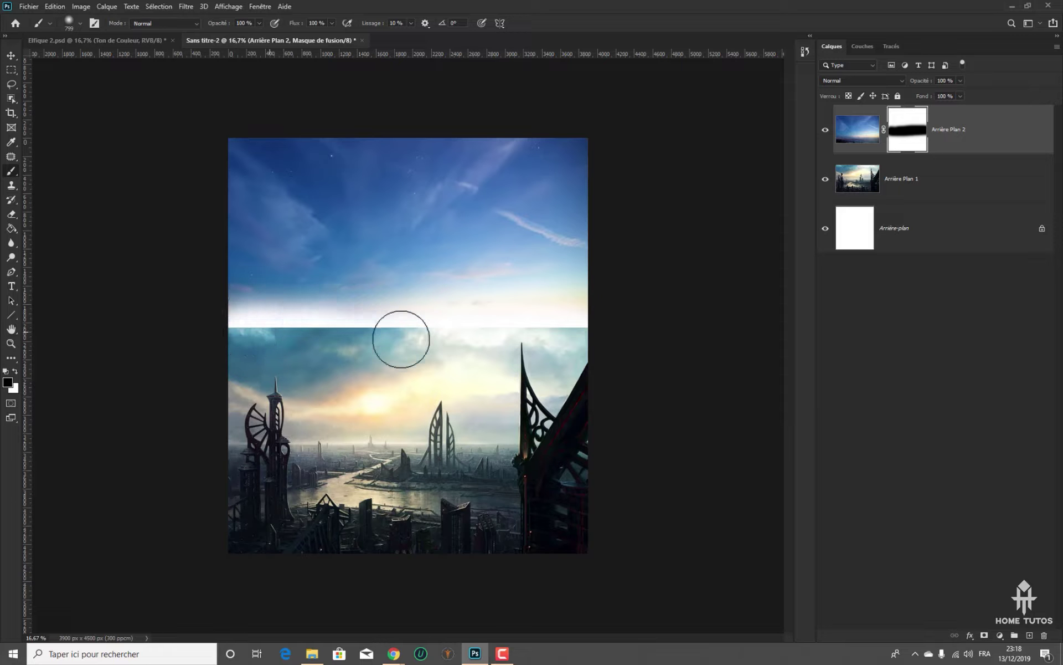
Stretch the Arrière Plan 2 sky downward over the city horizon with Free Transform, to a height of 134.41 %
left_click(871, 129)
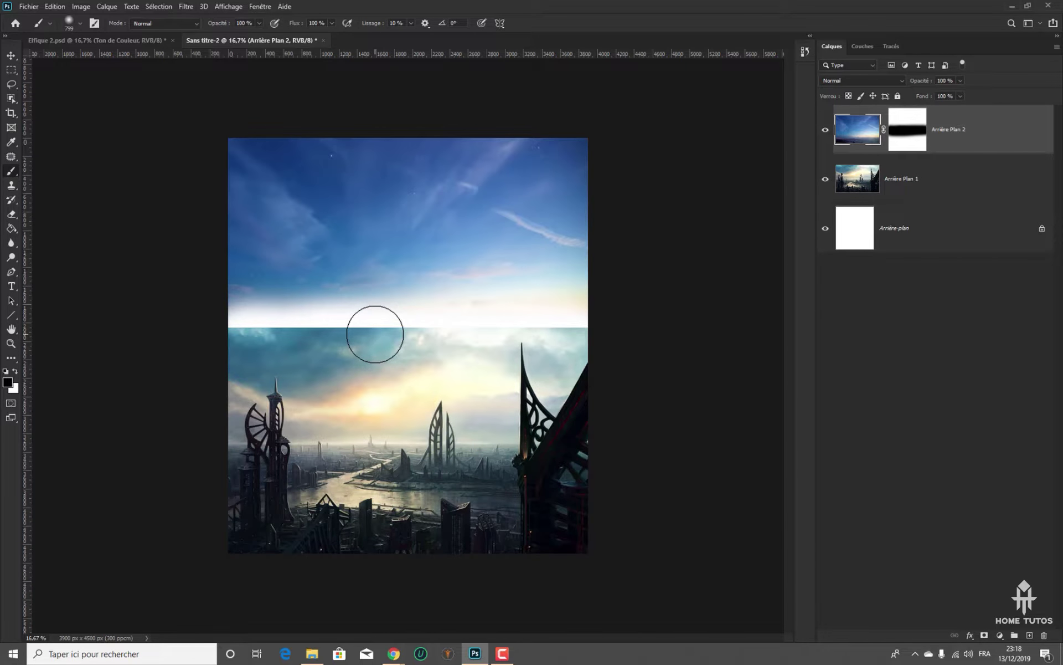
key("ctrl+t")
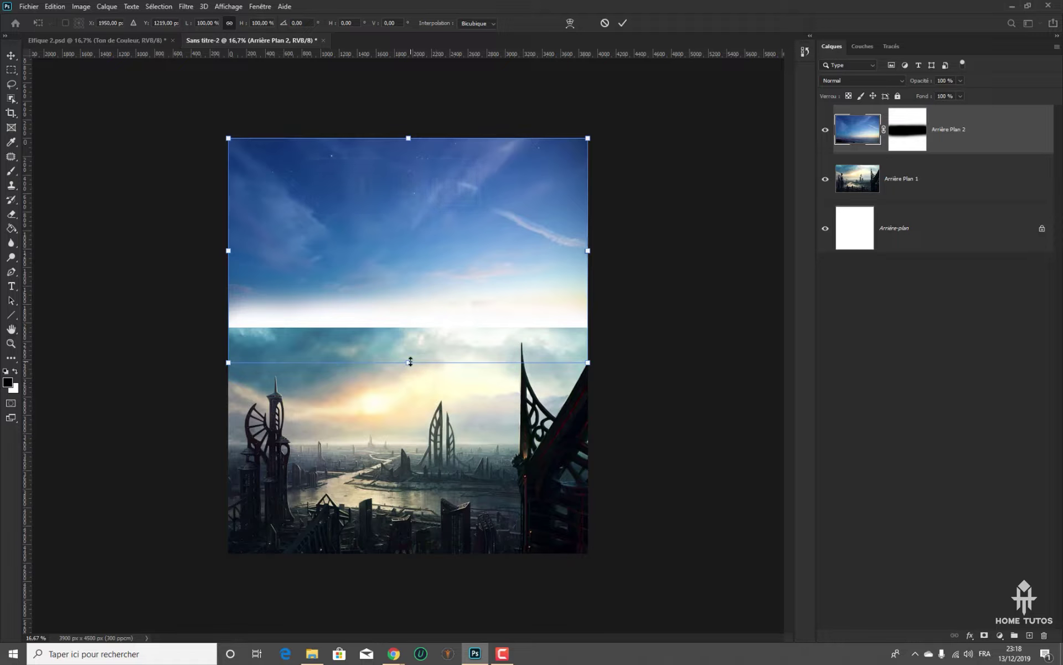
left_click_drag(411, 362, 407, 427)
key("shift")
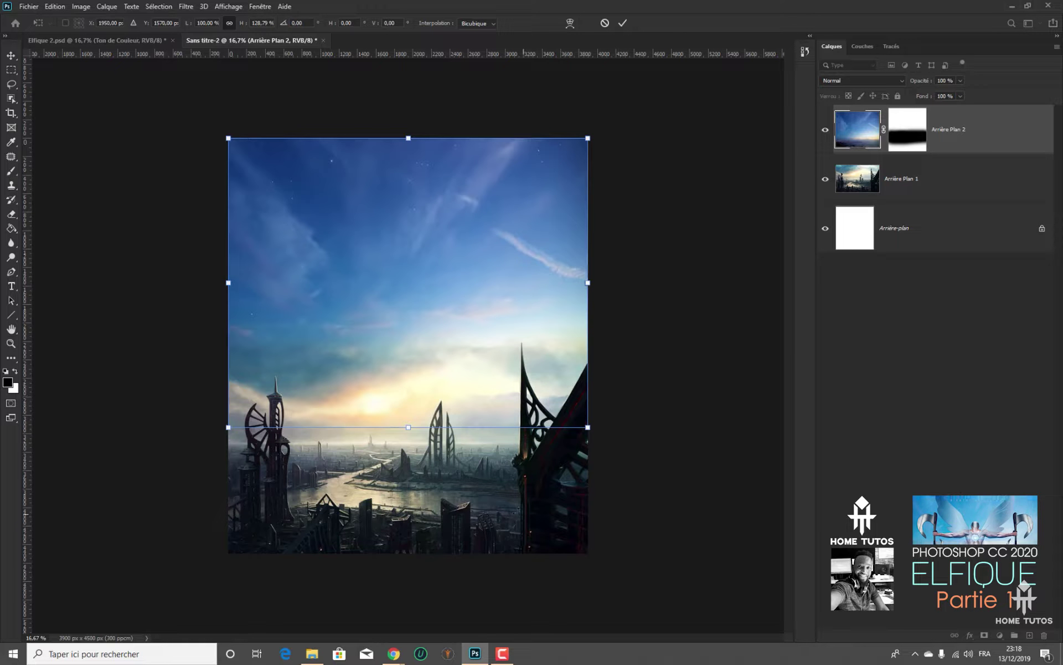
left_click_drag(408, 428, 408, 442)
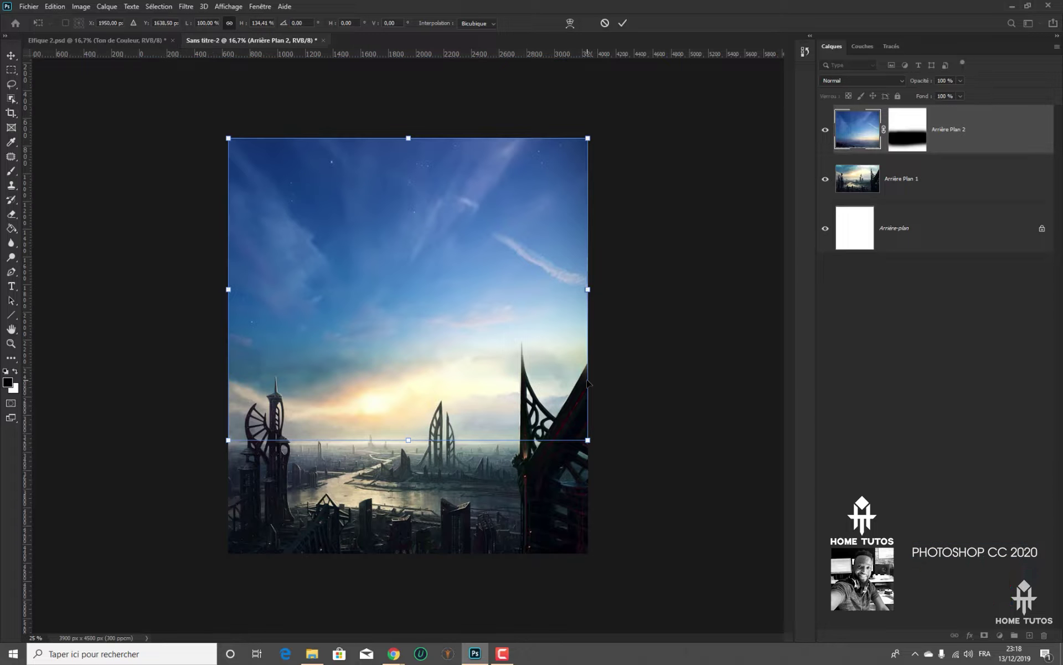
key("ctrl+plus")
key("b")
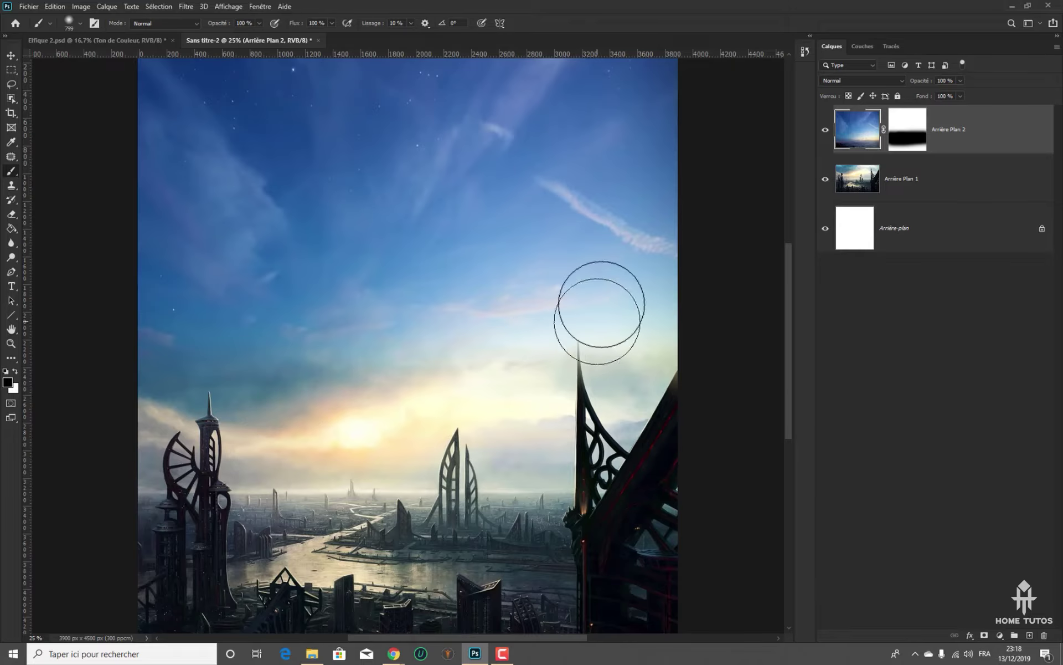
Add a layer mask to the Arrière Plan 1 city layer
key("ctrl+minus")
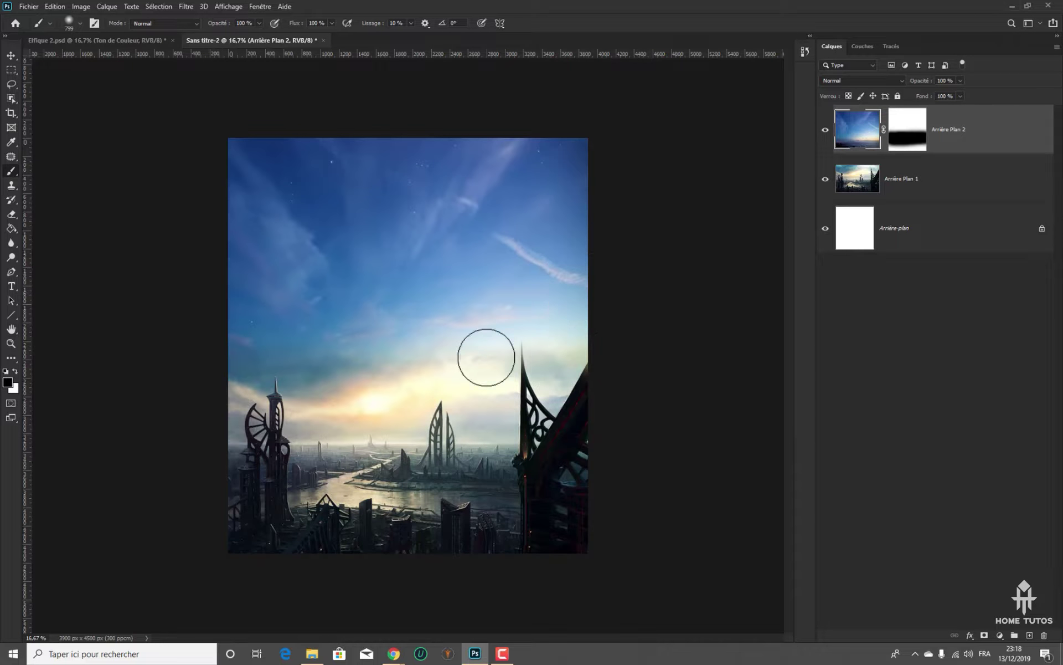
key("ctrl+plus")
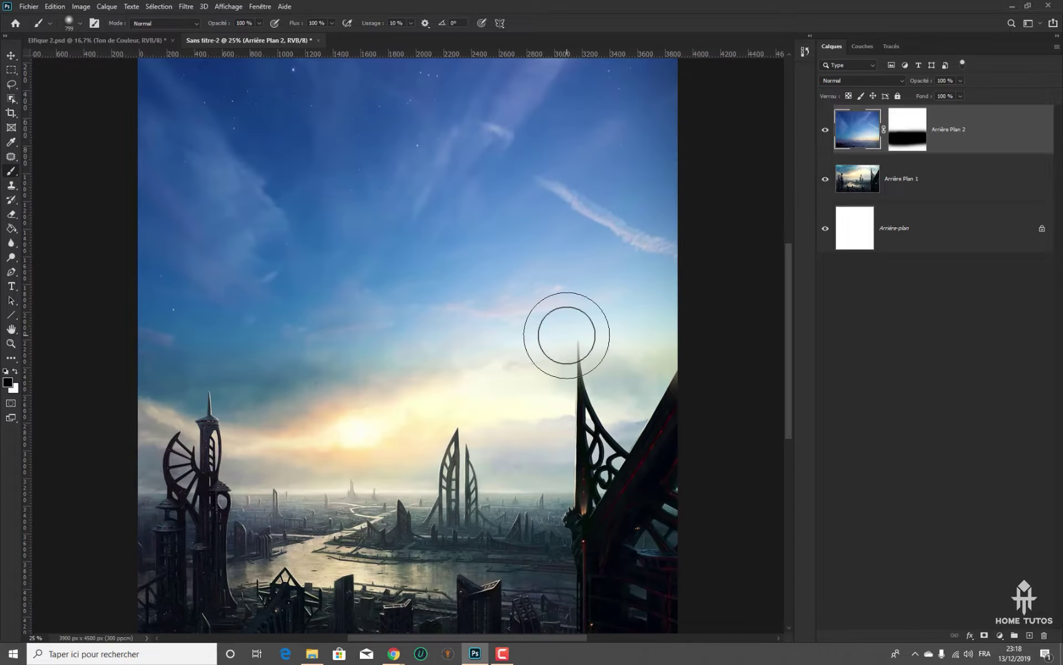
left_click(943, 180)
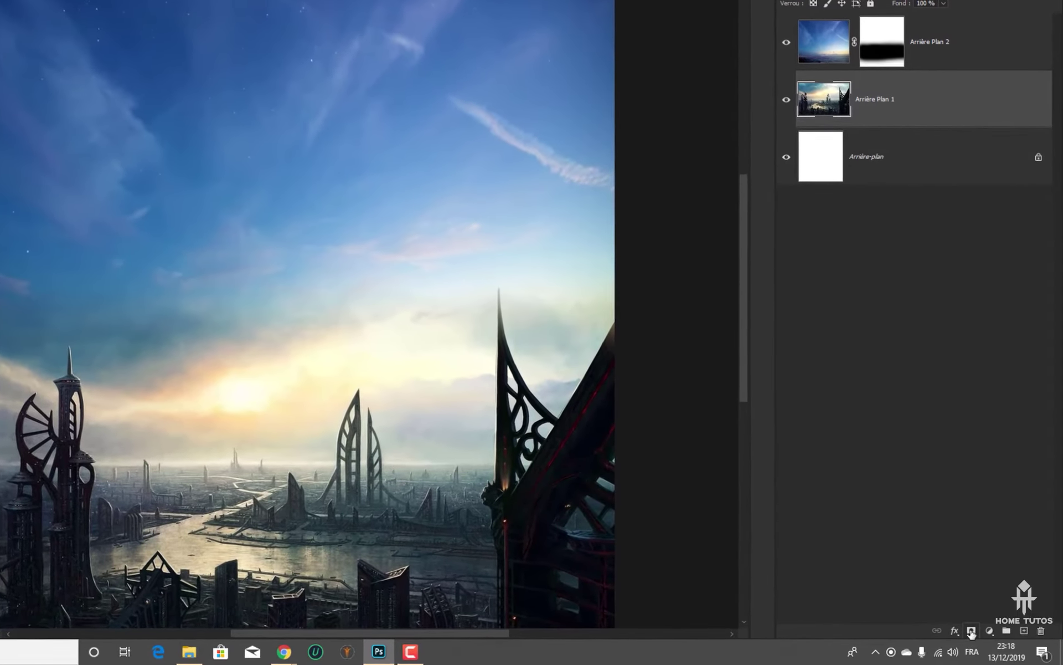
left_click(984, 635)
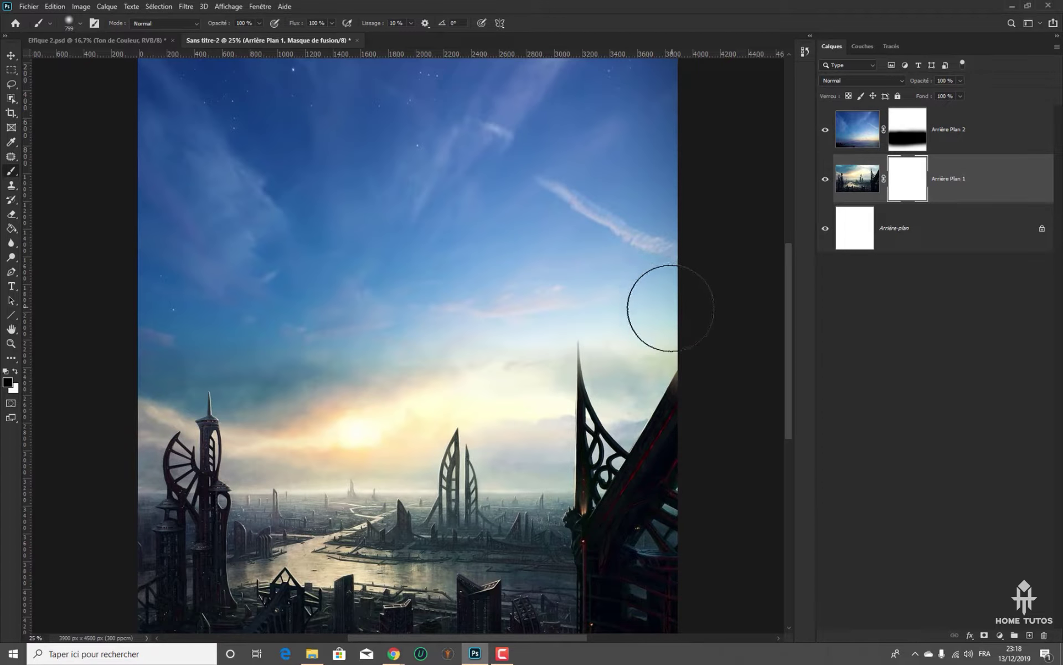
Paint black on the Arrière Plan 1 mask across the sky above the towers, and touch up the area near the left tower with white
mouse_move(670, 308)
left_mouse_down()
mouse_move(630, 327)
mouse_move(643, 341)
mouse_move(539, 332)
left_mouse_up()
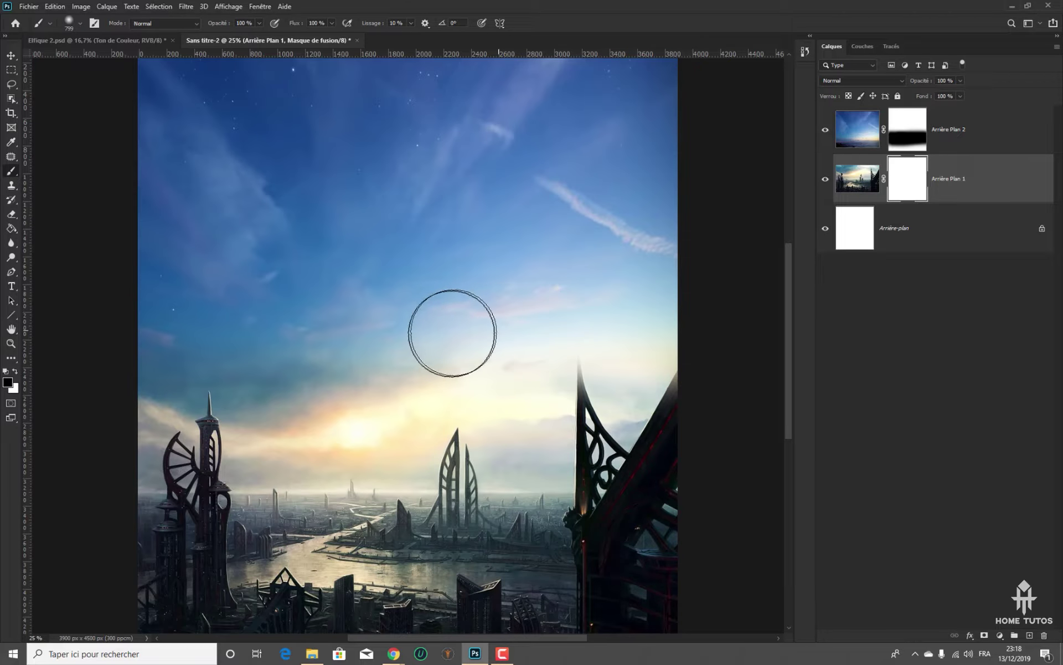
mouse_move(452, 332)
left_mouse_down()
mouse_move(264, 358)
mouse_move(151, 324)
mouse_move(246, 367)
mouse_move(195, 356)
left_mouse_up()
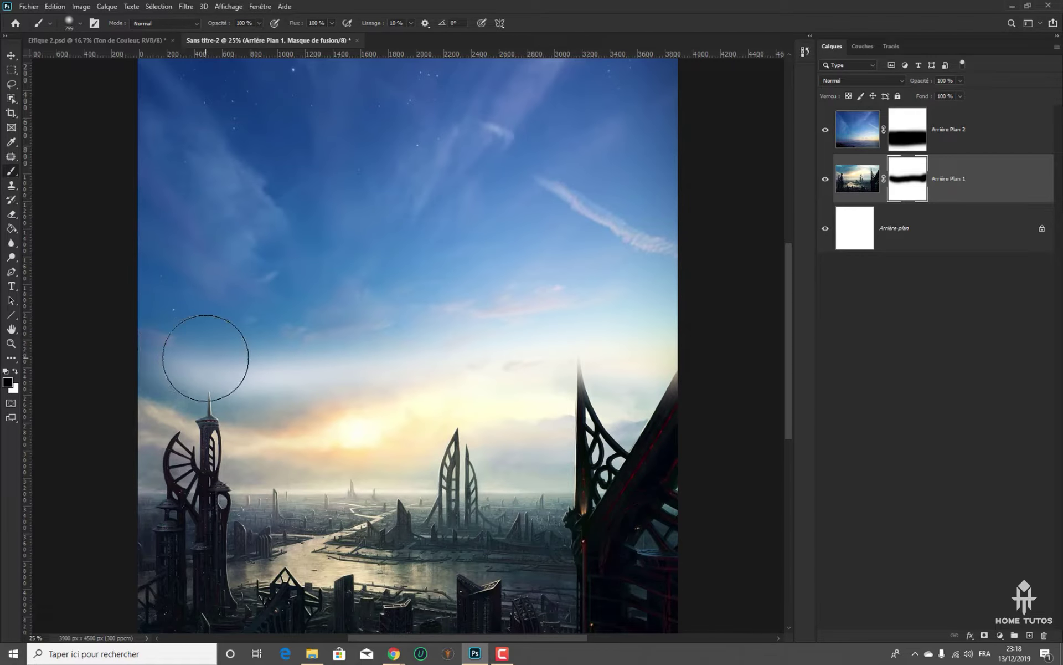
key("x")
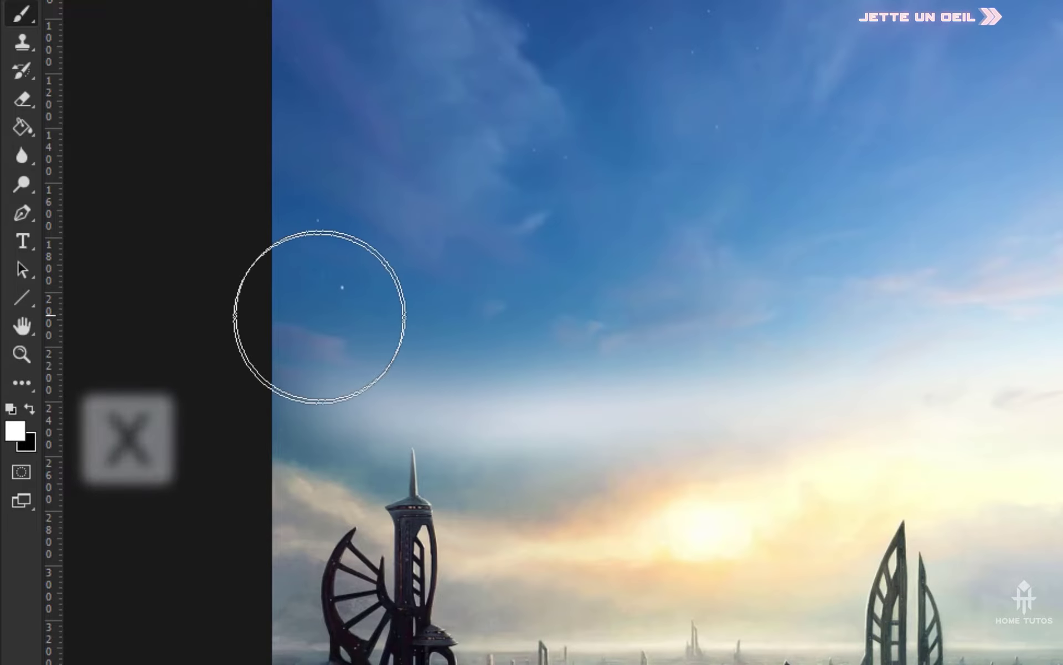
mouse_move(318, 318)
left_mouse_down()
mouse_move(300, 380)
mouse_move(355, 415)
mouse_move(586, 511)
mouse_move(662, 516)
mouse_move(458, 404)
mouse_move(563, 440)
mouse_move(492, 444)
left_mouse_up()
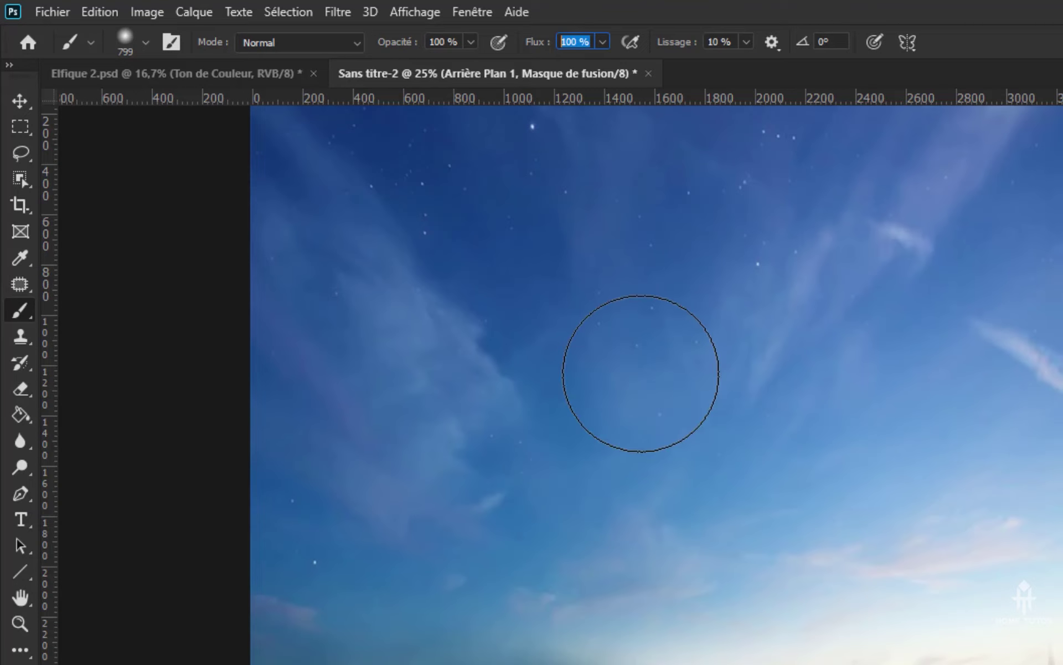
Set the brush flow to 50 % and swap the foreground and background colours
type("50")
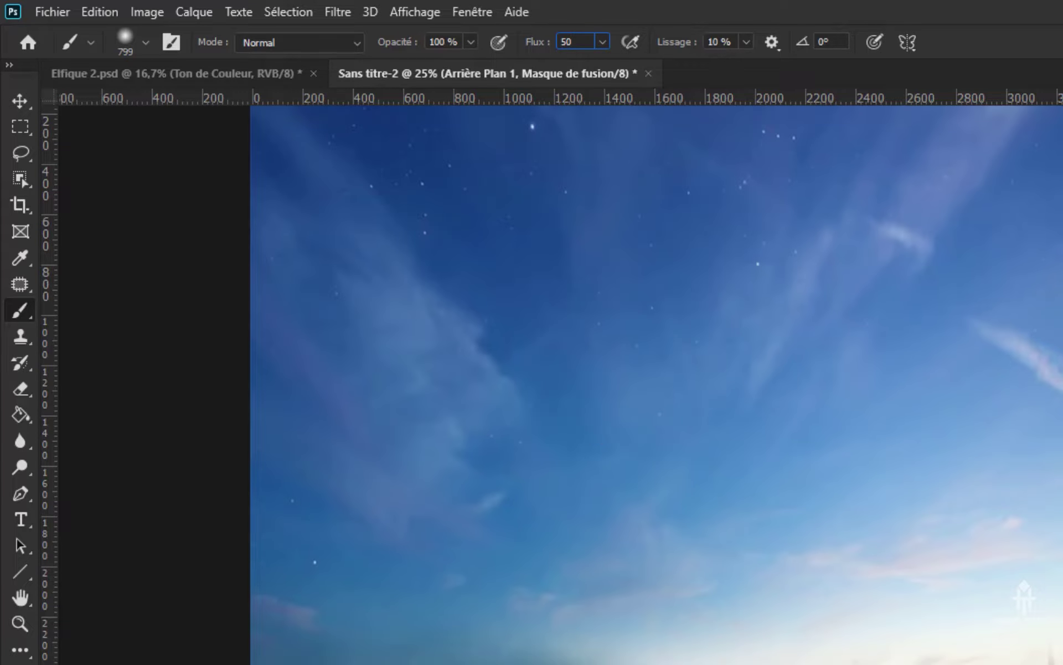
key("Return")
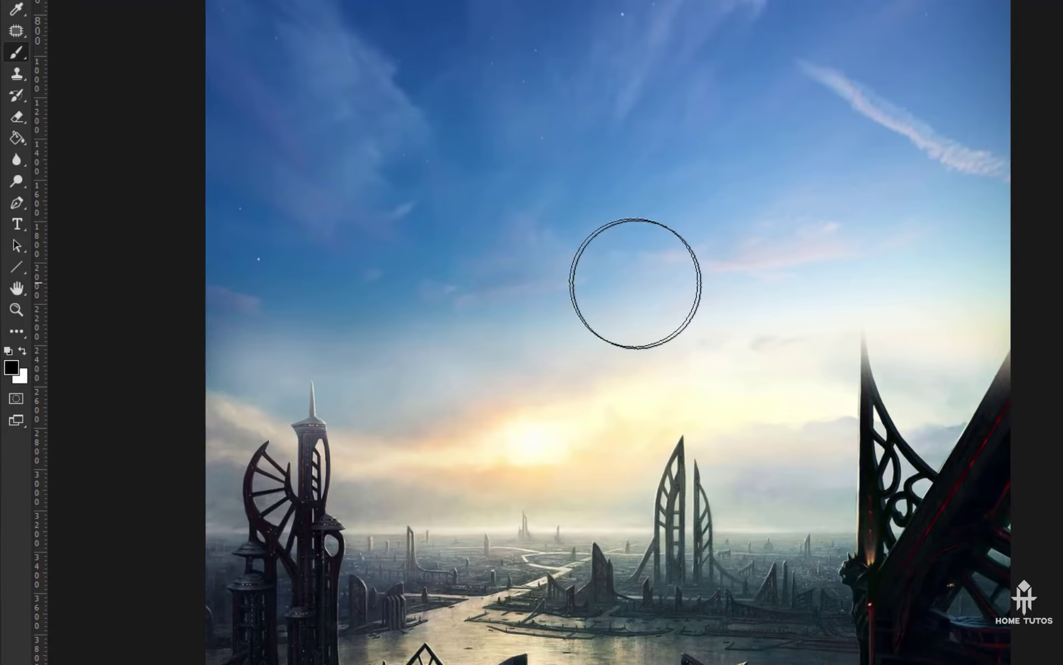
key("x")
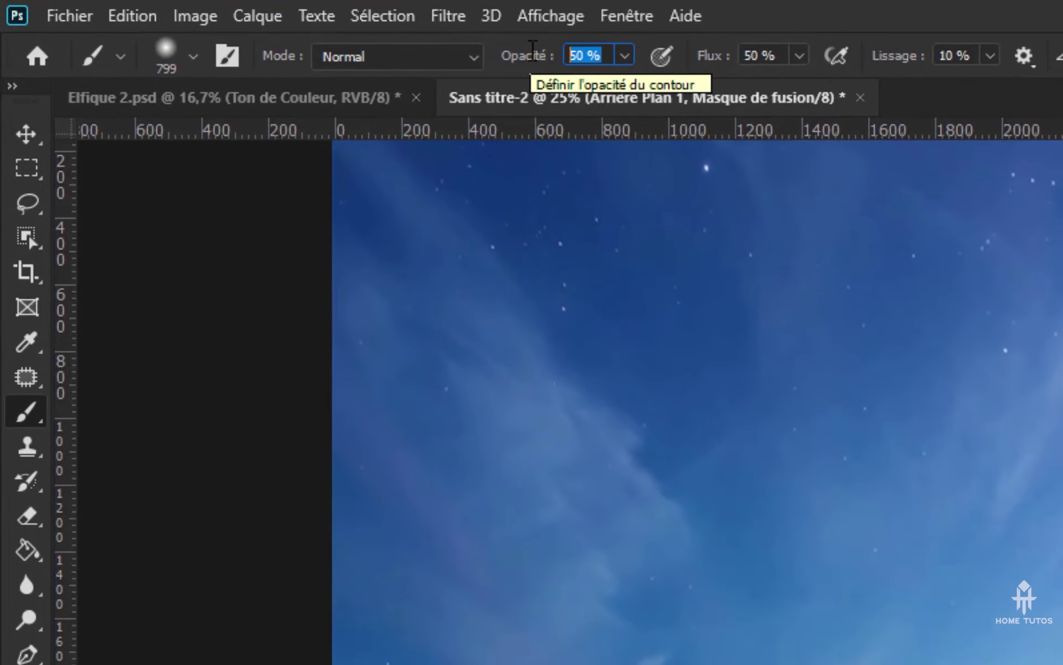
Set both the brush opacity and the brush flow to 25 %
type("2")
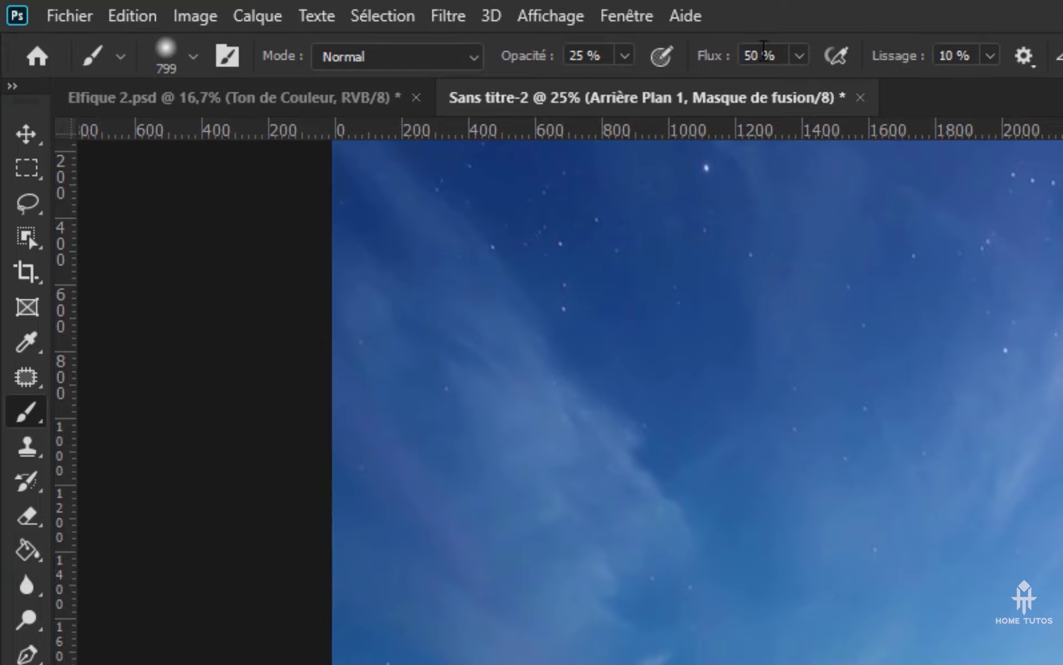
type("25")
key("Return")
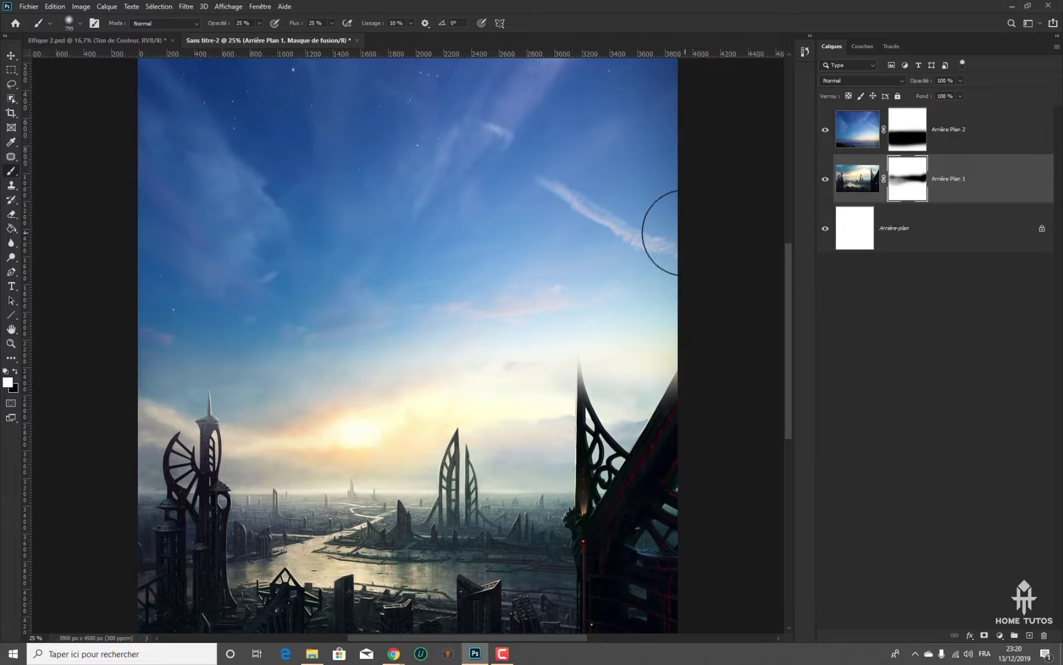
Target the Arrière Plan 1 layer mask at the large spire on the image's right side and reduce the brush size to 135 px
key("ctrl+minus")
key("ctrl+plus")
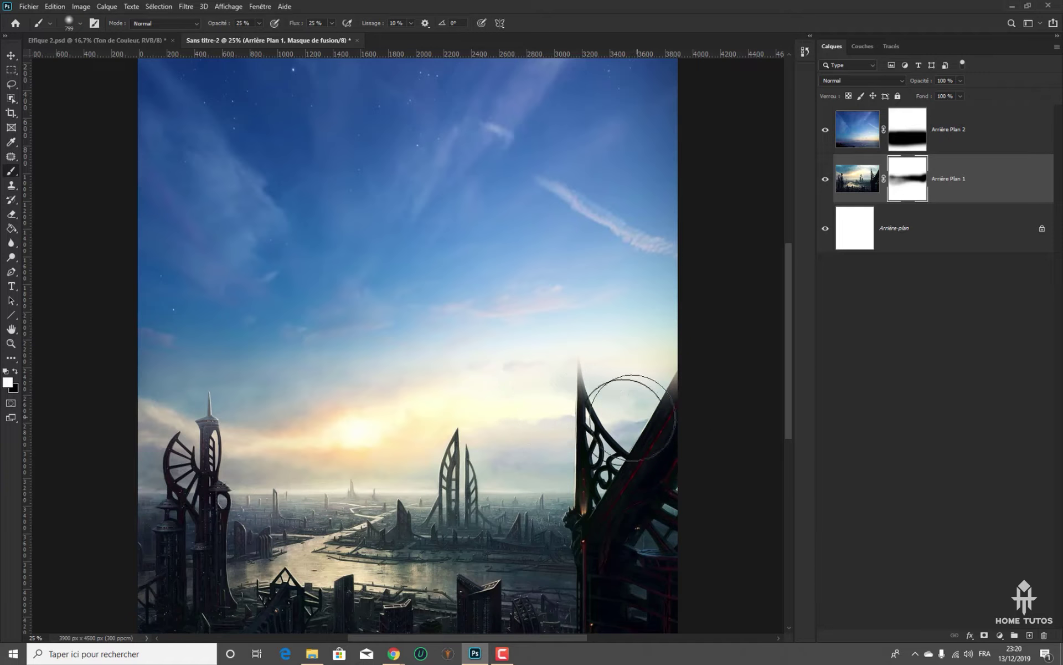
key("ctrl+plus")
key("ctrl+plus")
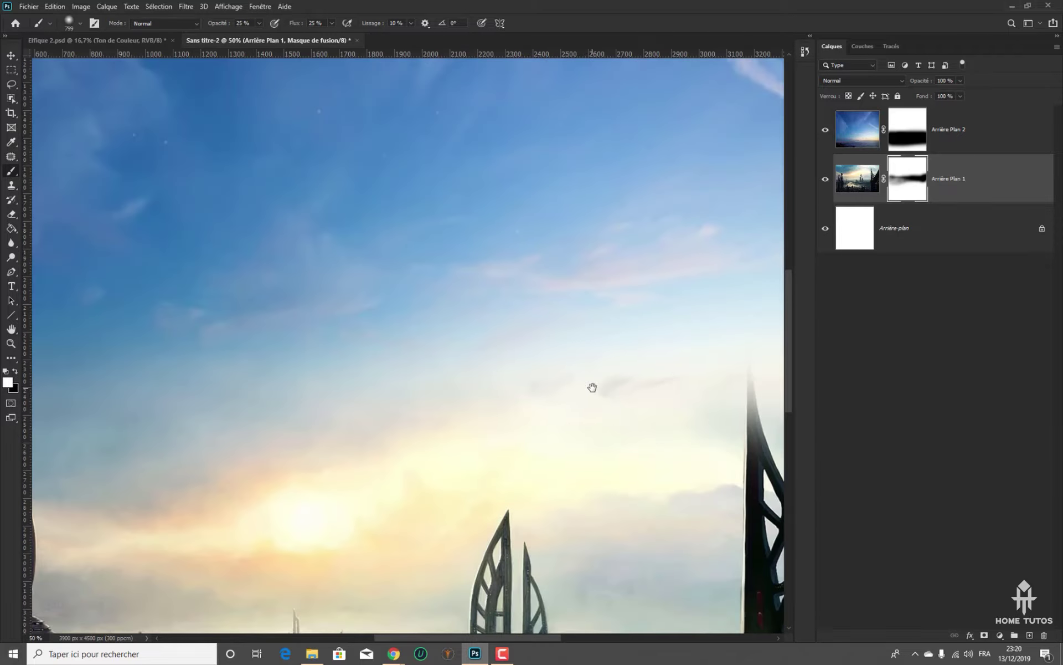
left_click_drag(593, 387, 235, 373)
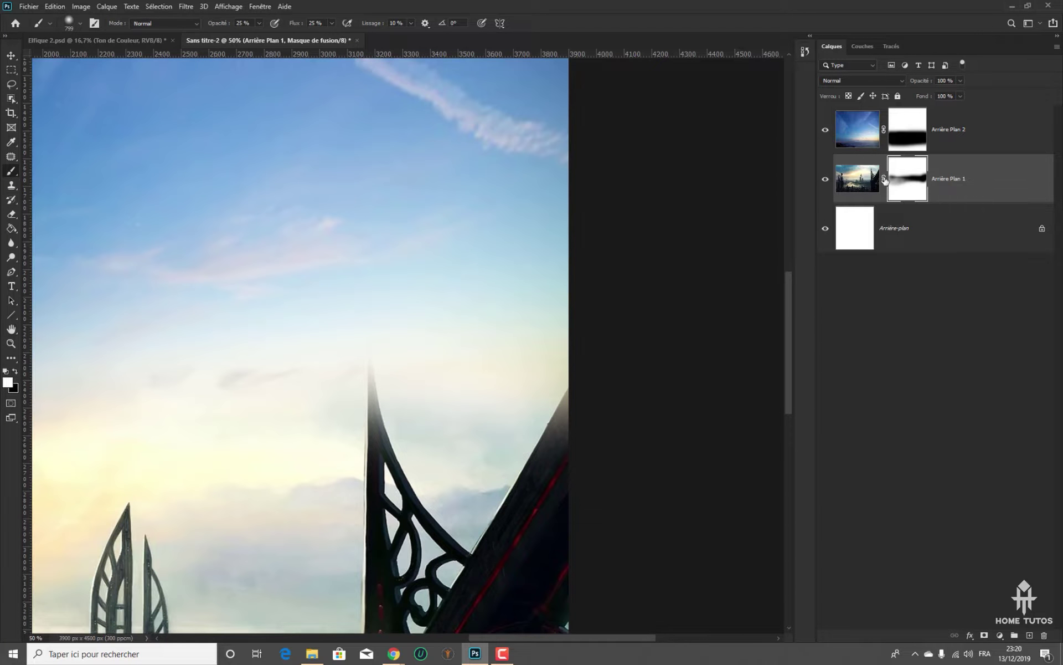
left_click(910, 178)
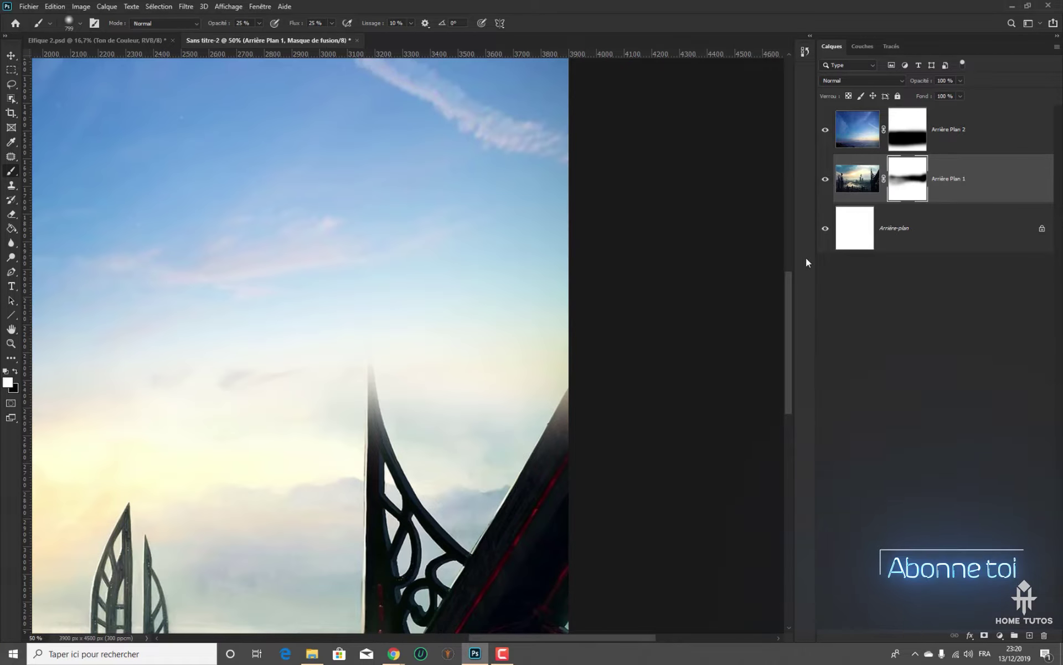
key("x")
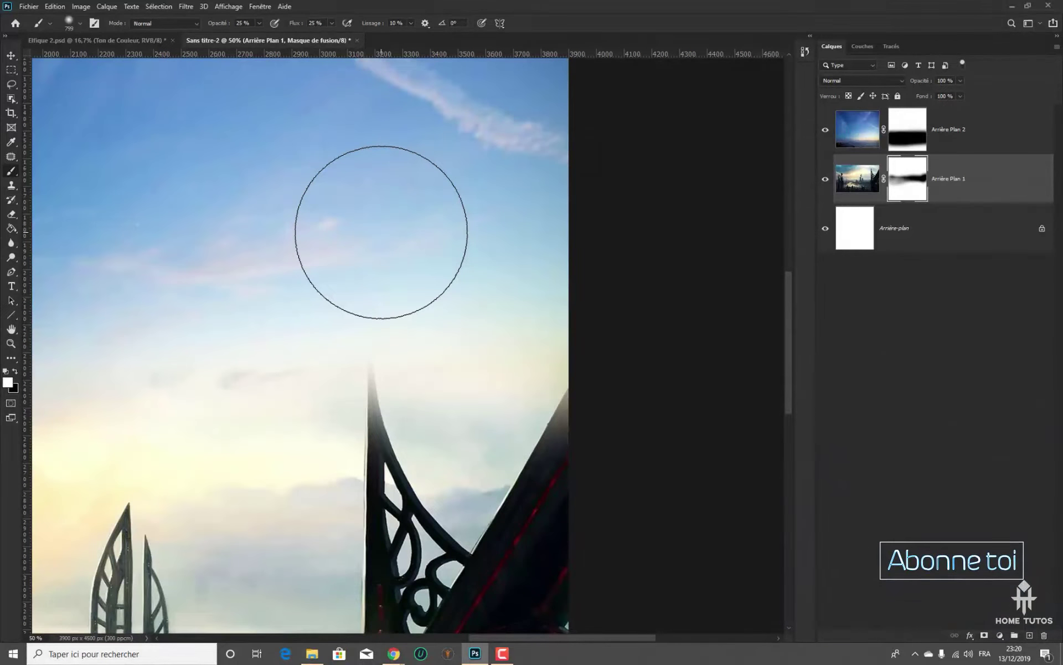
key("alt")
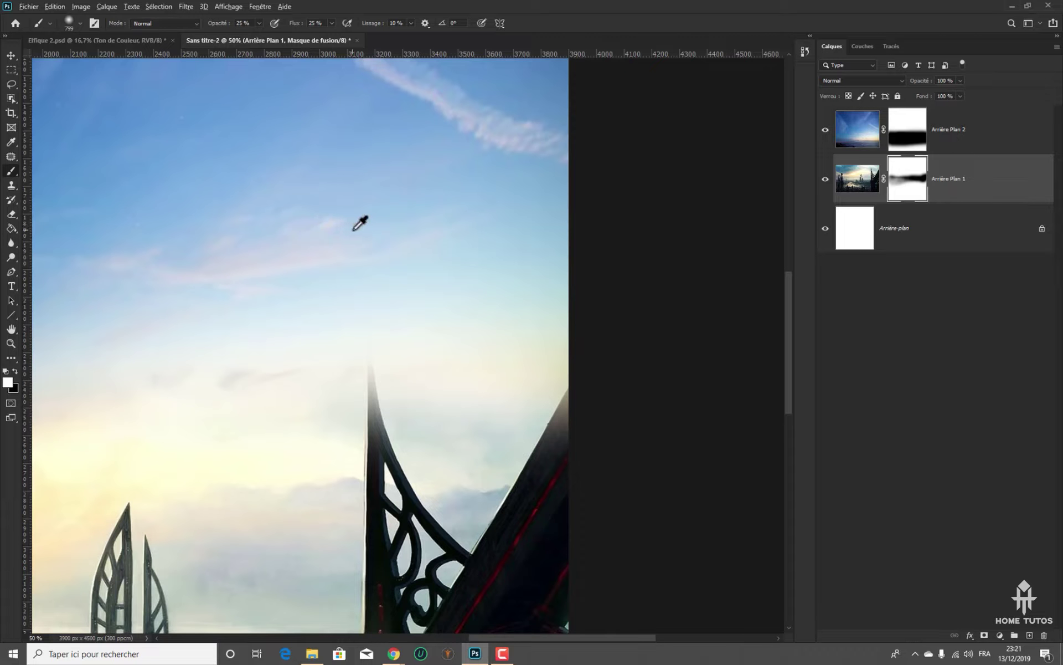
mouse_move(352, 230)
left_mouse_down()
mouse_move(254, 261)
mouse_move(314, 263)
mouse_move(247, 262)
mouse_move(499, 280)
mouse_move(245, 271)
left_mouse_up()
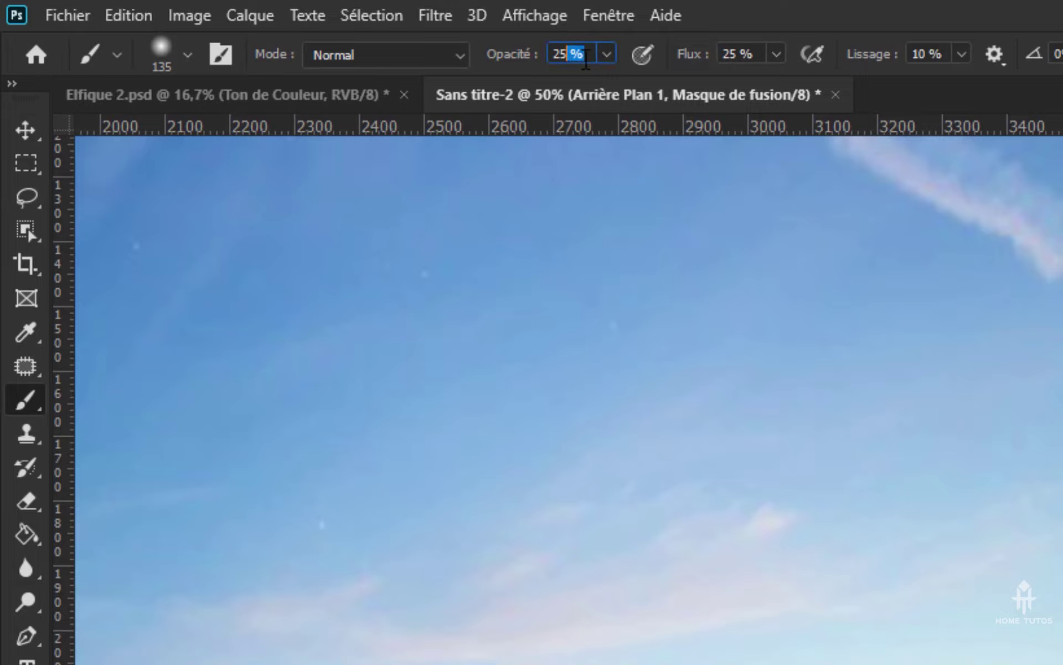
Set the brush opacity to 66 % and flow to 51 %, and paint the mask around the right-hand spire to restore its tip
left_click(606, 55)
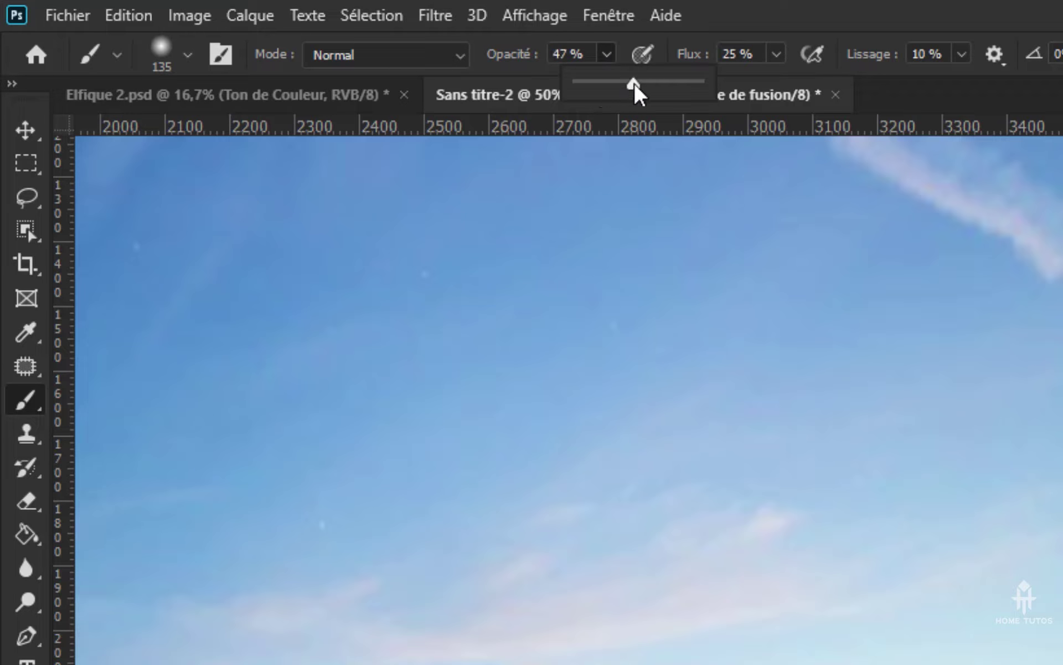
left_click(775, 55)
left_click(776, 55)
left_click_drag(777, 82, 810, 82)
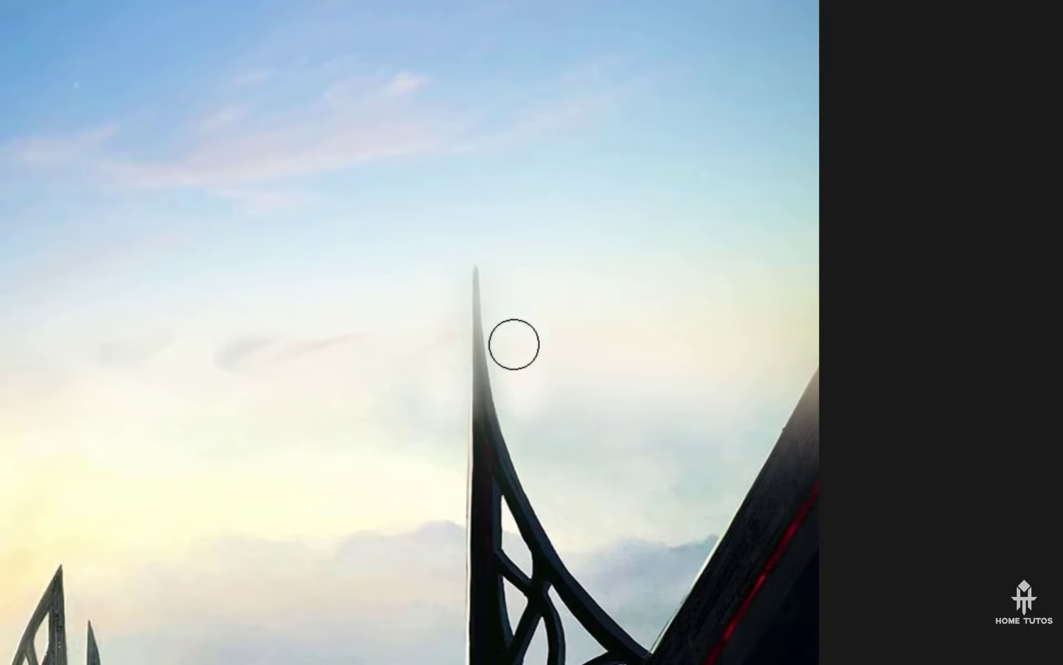
left_click_drag(448, 407, 450, 370)
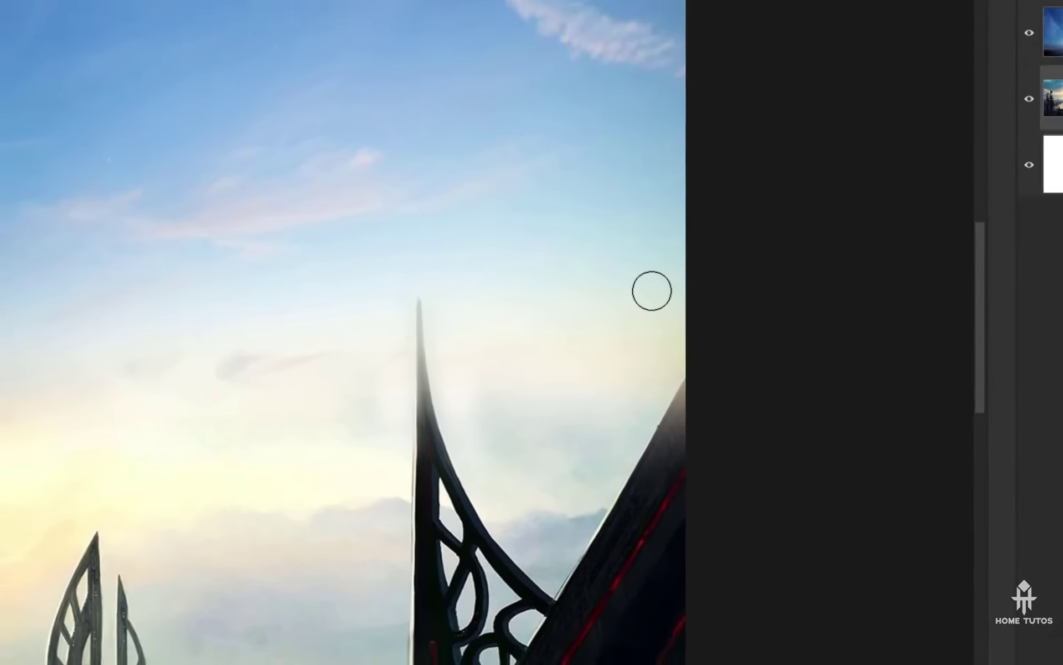
Duplicate the Arrière Plan 1 and Arrière Plan 2 layers together with their masks
key("ctrl+minus")
key("ctrl+minus")
key("ctrl+minus")
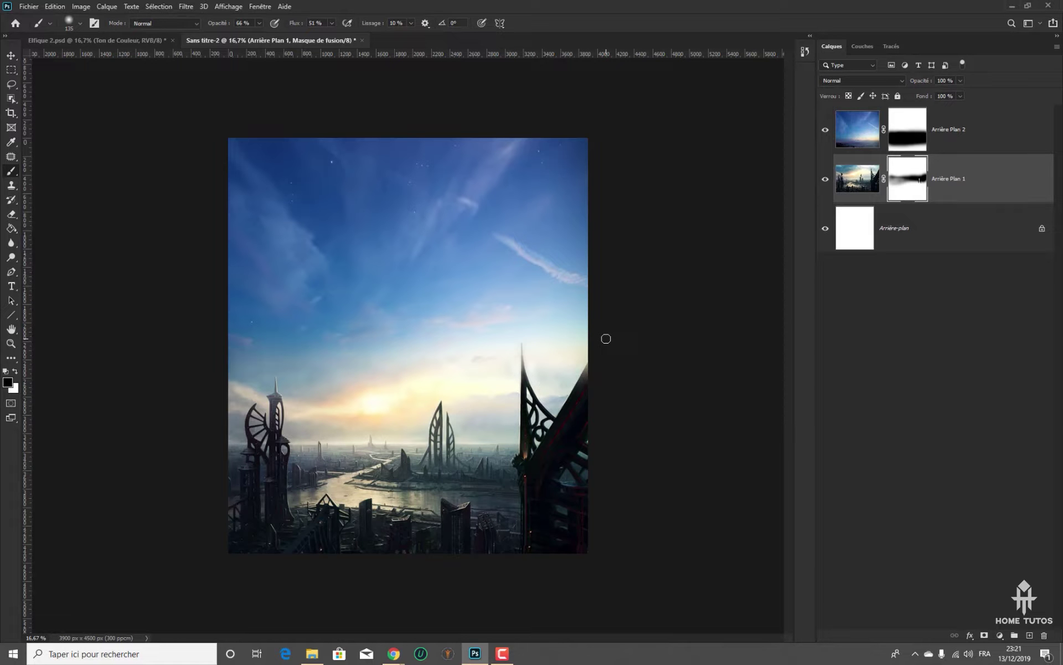
key("ctrl+plus")
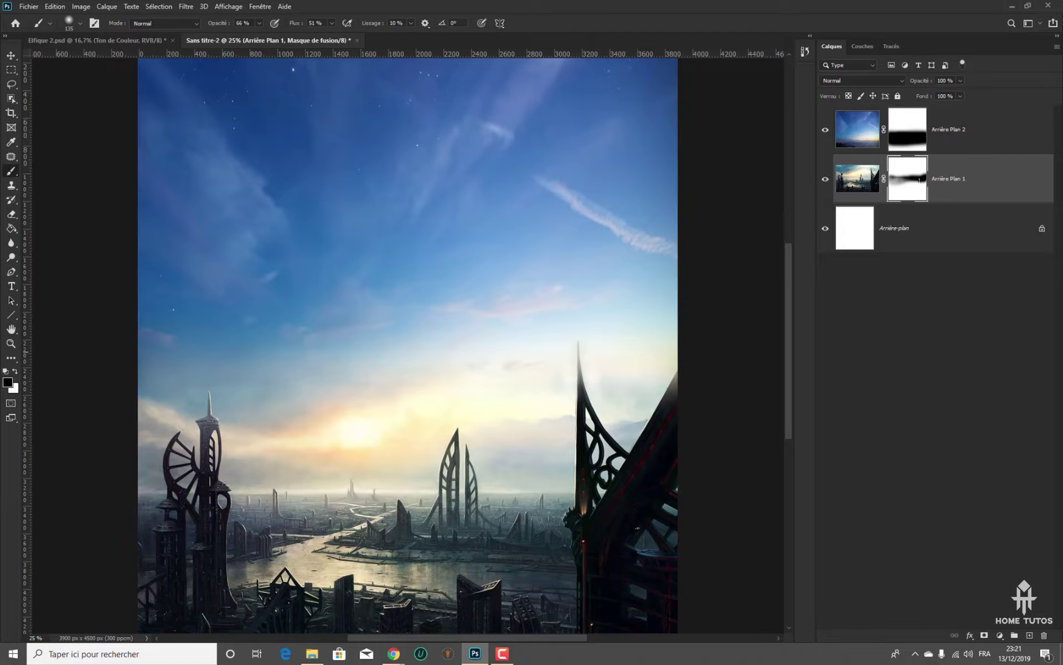
left_click(996, 139, "shift")
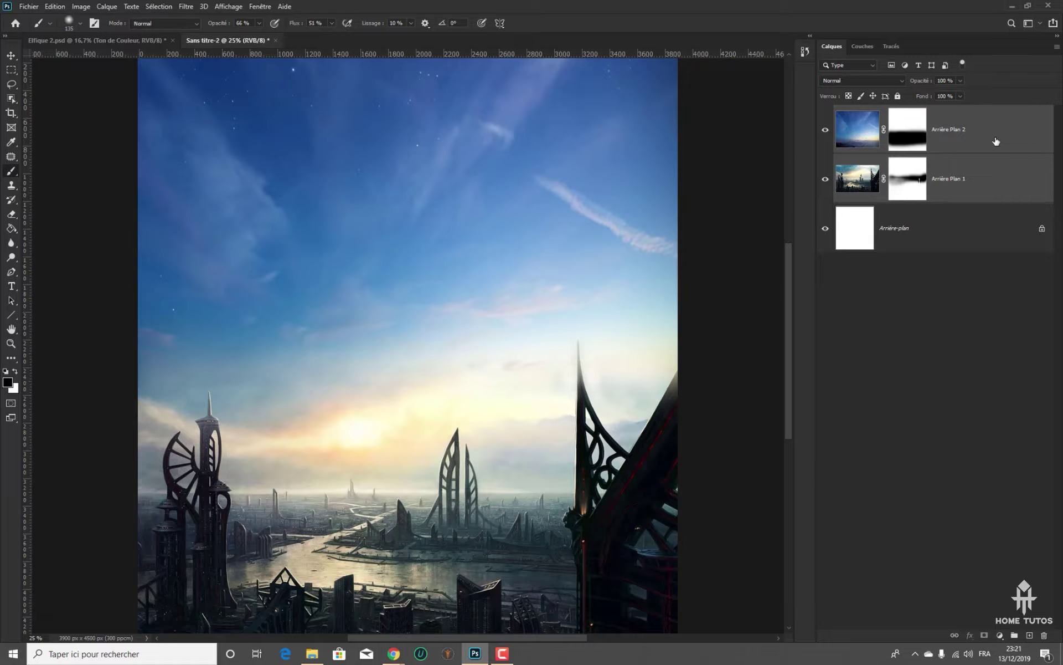
key("ctrl+j")
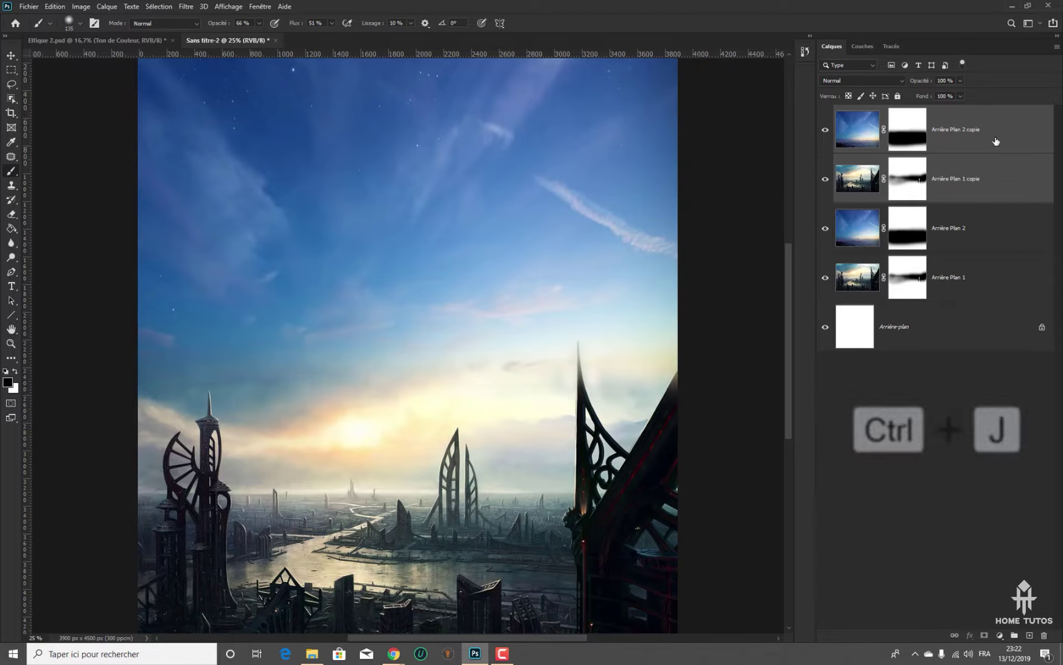
Group the original Arrière Plan 2 and Arrière Plan 1 layers, leaving the two copies outside the group
left_click(996, 235)
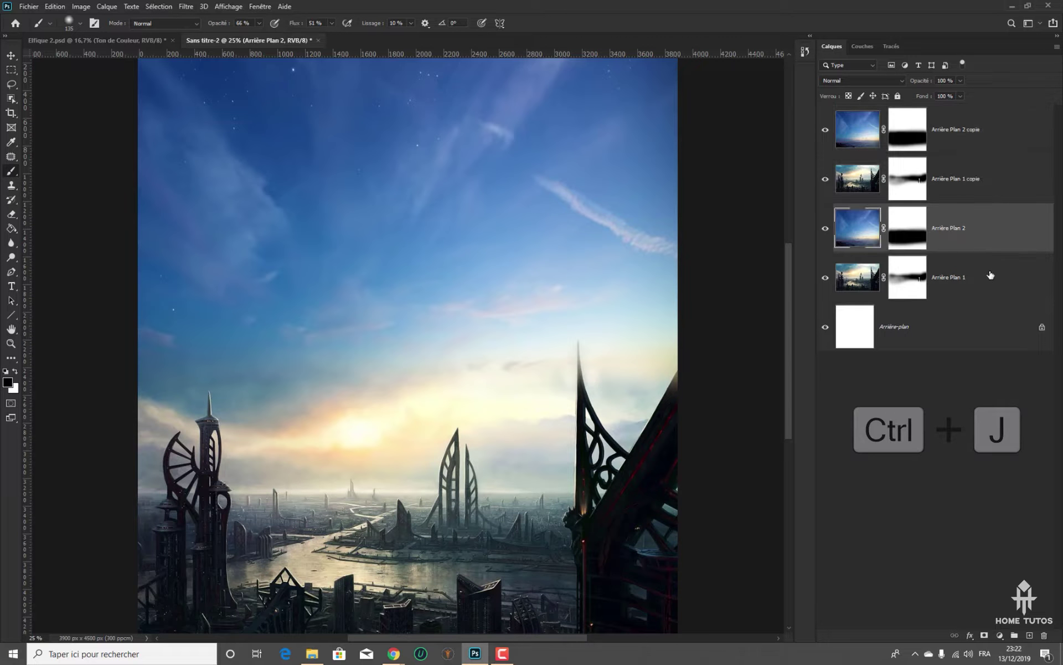
left_click(991, 277, "ctrl")
left_click_drag(974, 285, 1031, 576)
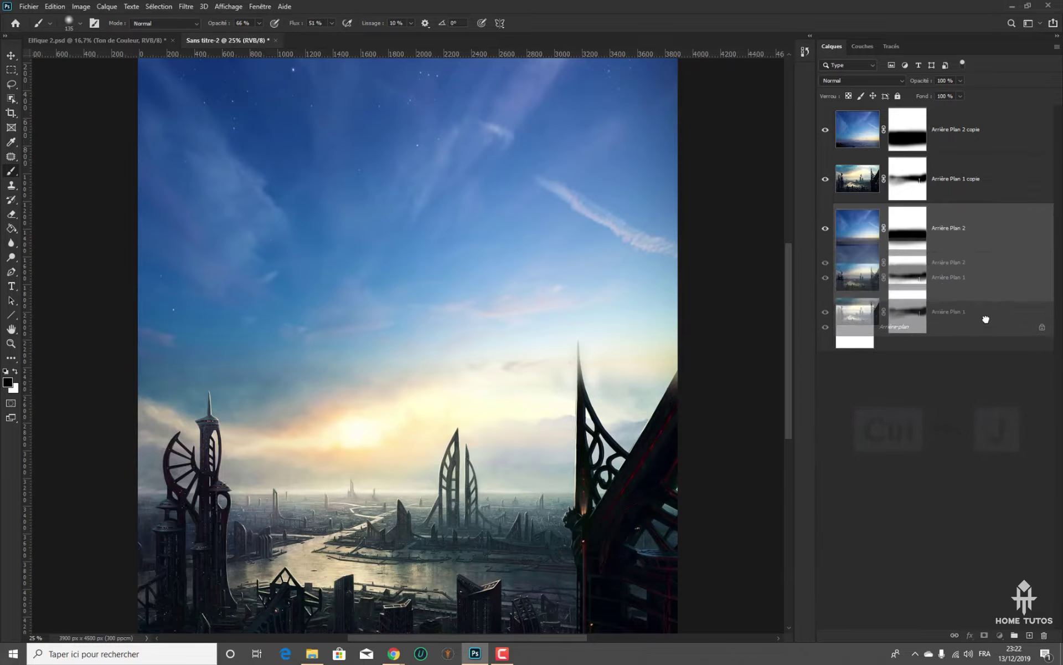
left_click_drag(991, 468, 955, 599)
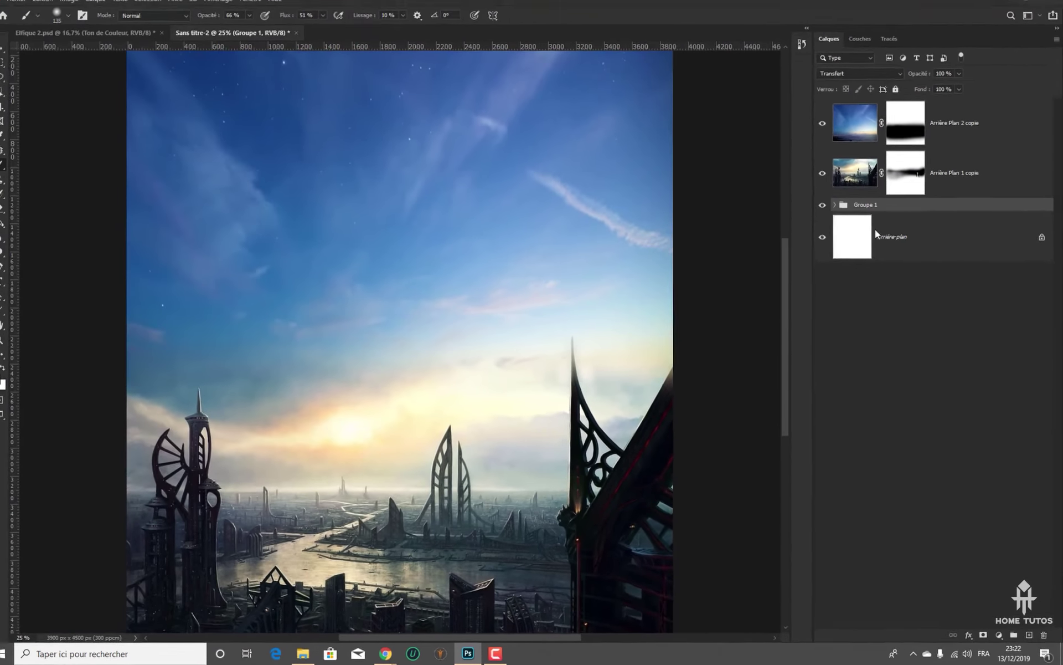
Rename the new layer group as AR_Plan Original
double_click(869, 213)
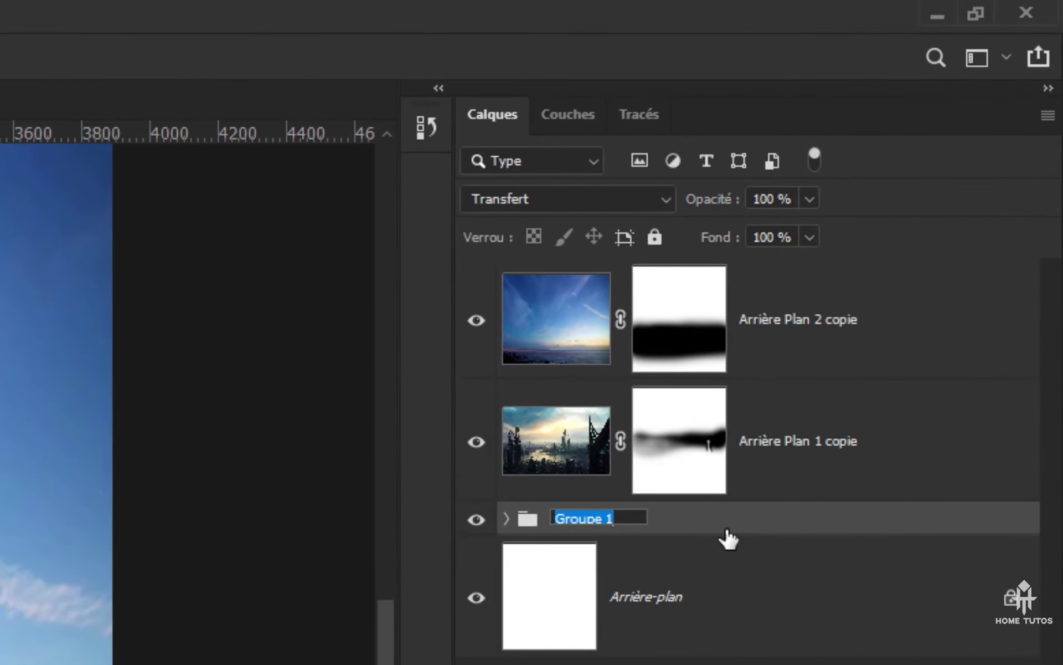
type("A")
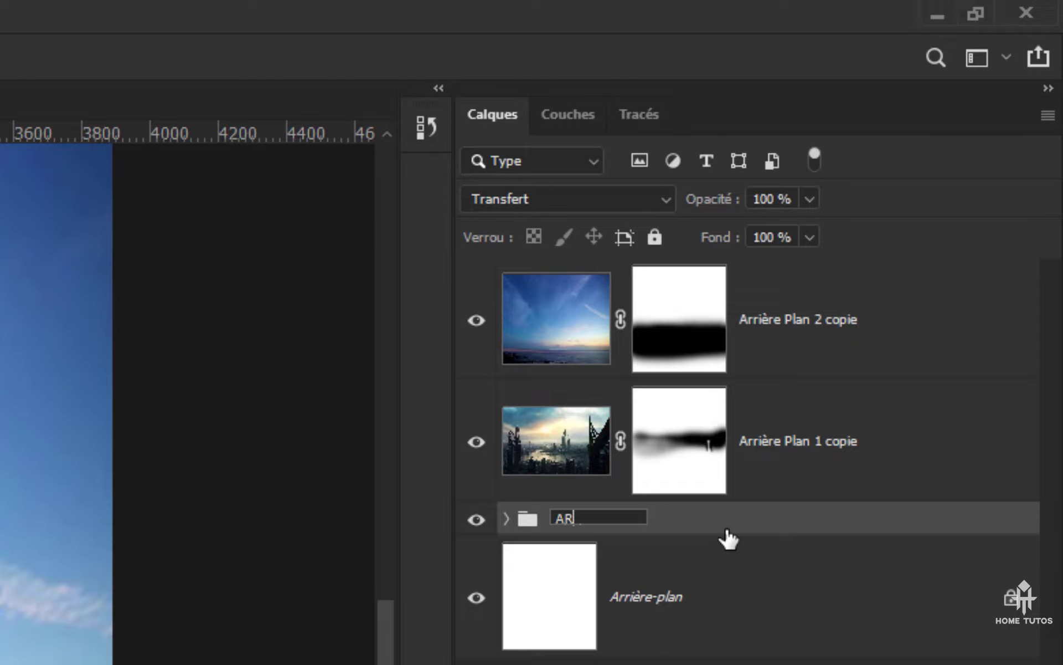
type("R Pla")
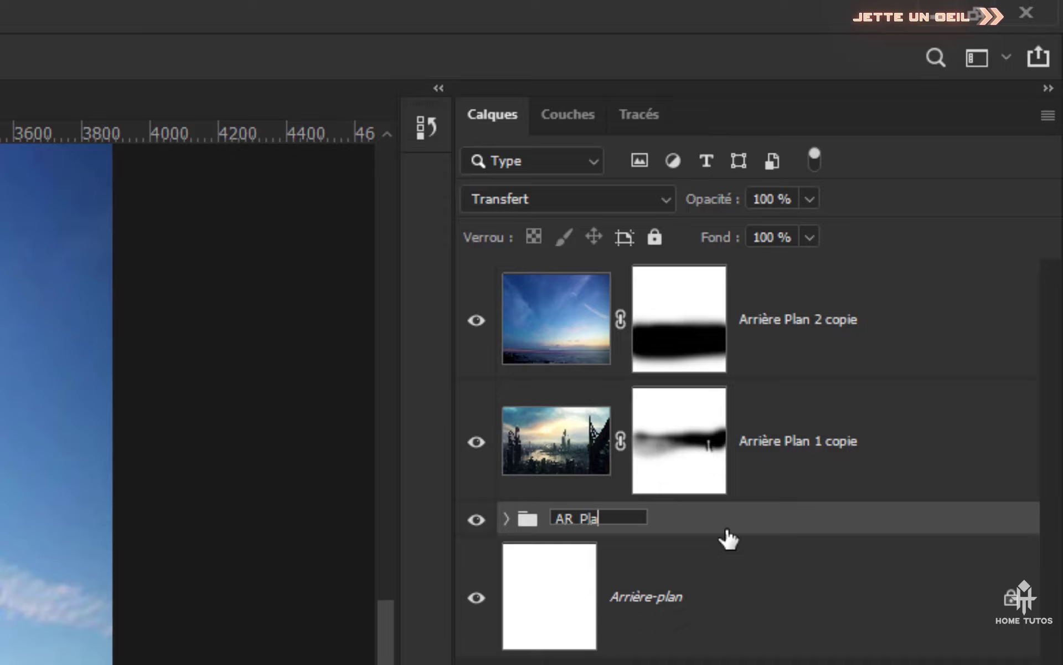
type("n Orig")
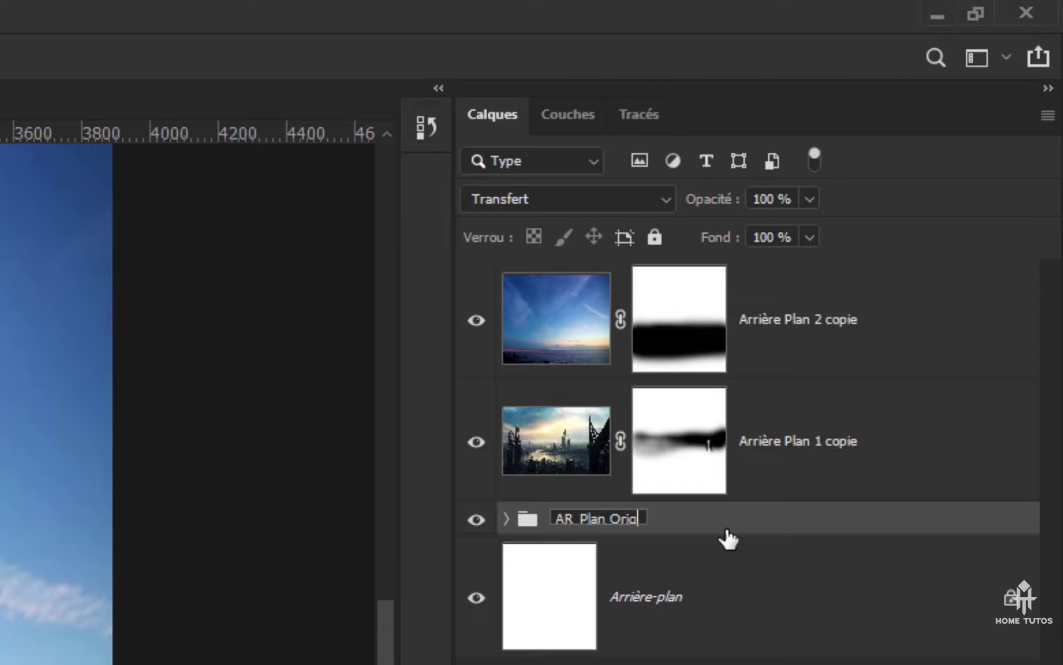
type("inal")
key("Return")
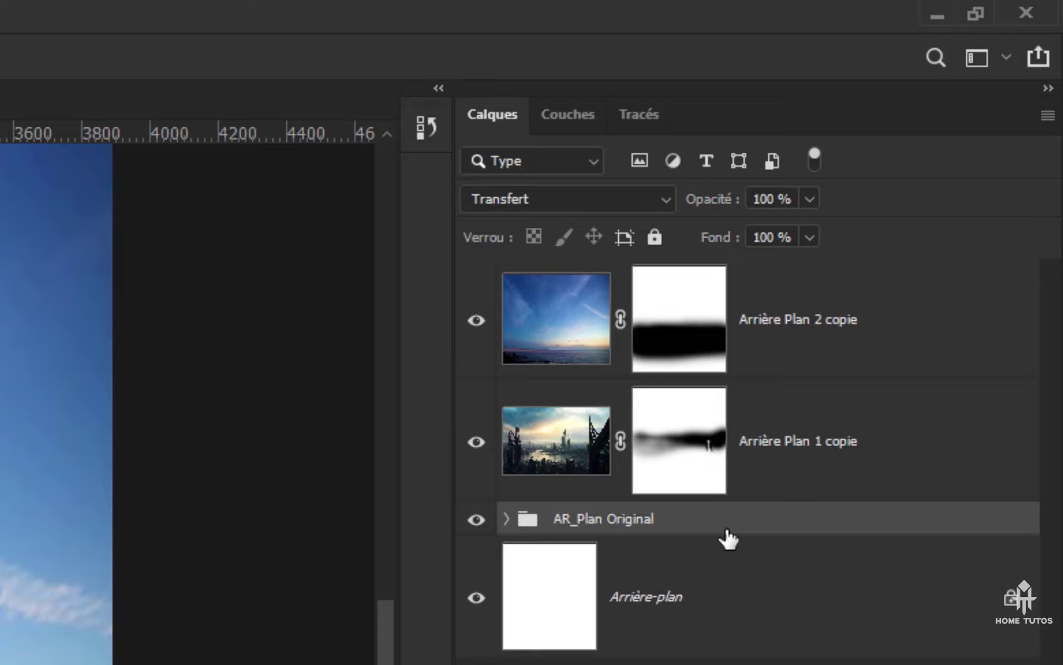
Hide the AR_Plan Original group and merge Arrière Plan 1 copie and Arrière Plan 2 copie into one layer
left_click(476, 519)
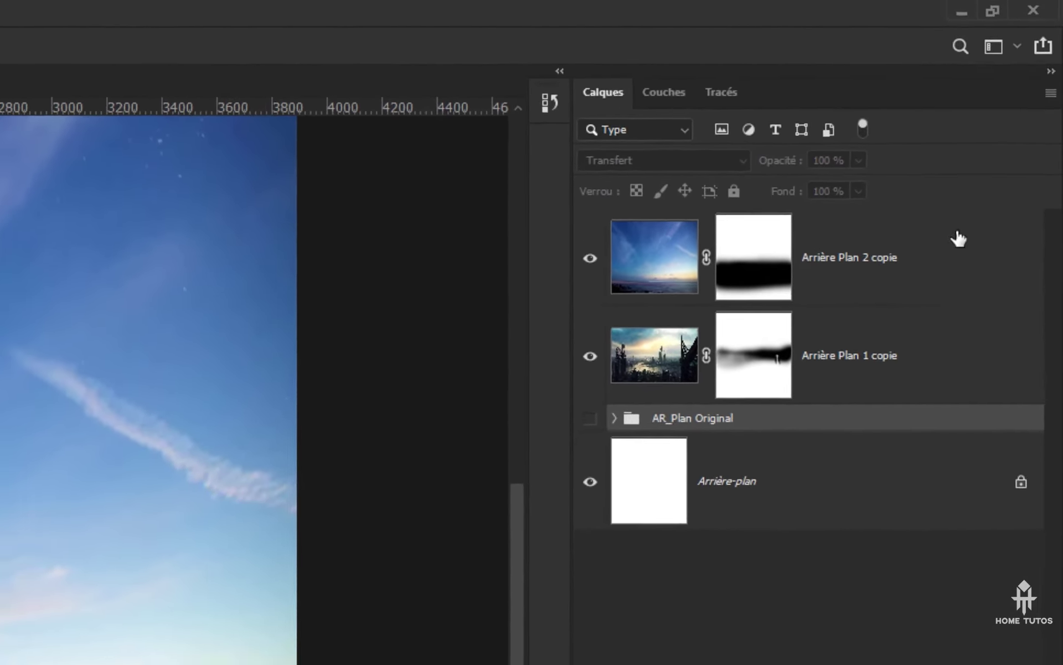
left_click(908, 343)
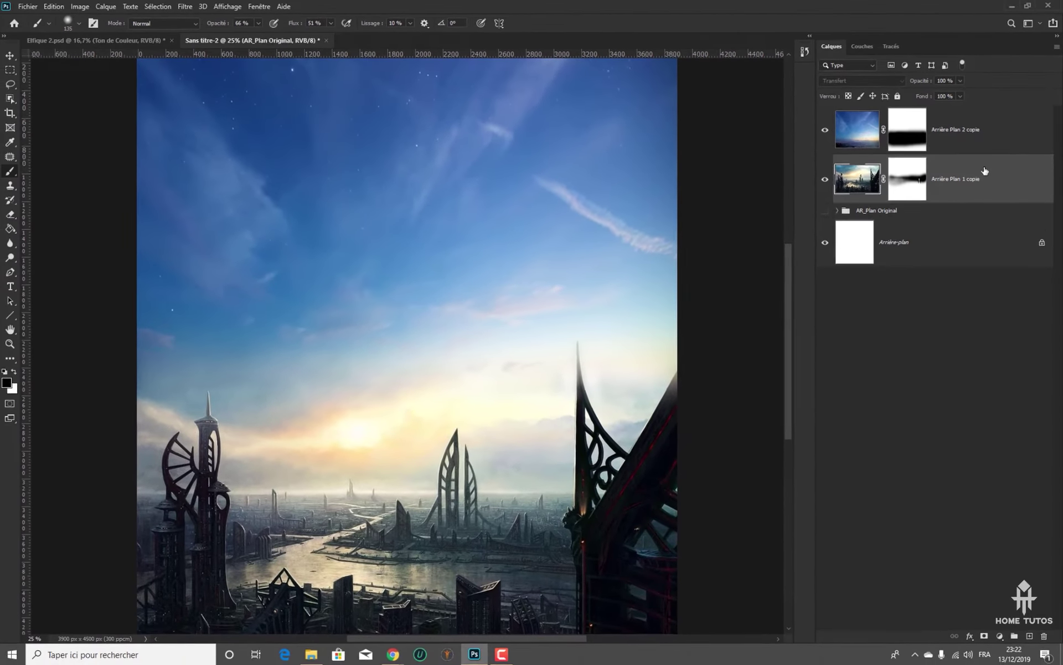
left_click(1004, 125, "shift")
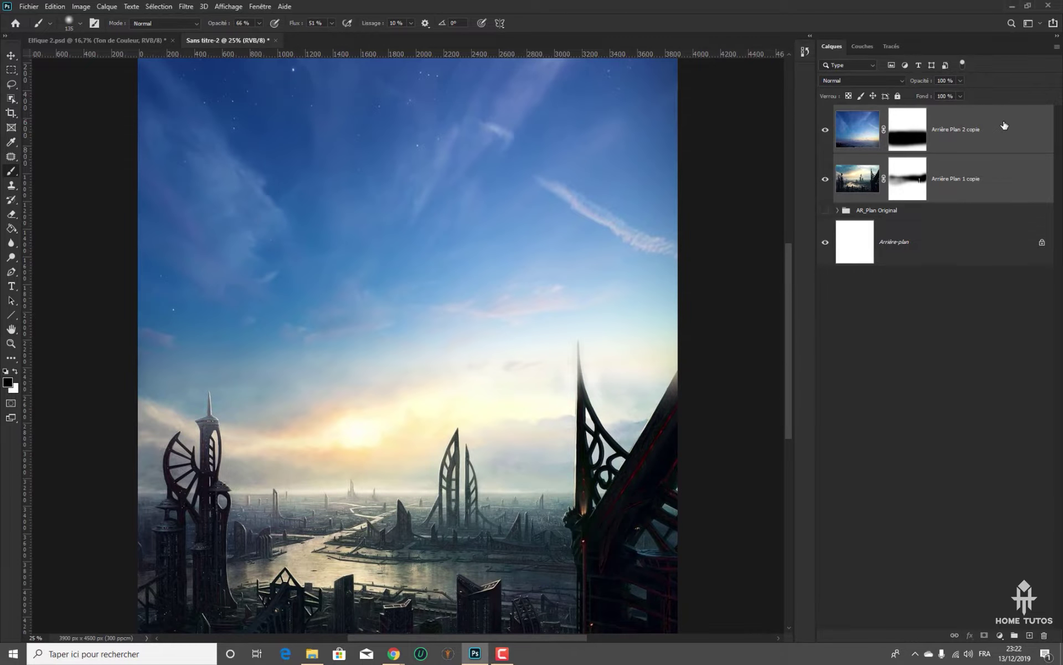
key("ctrl+e")
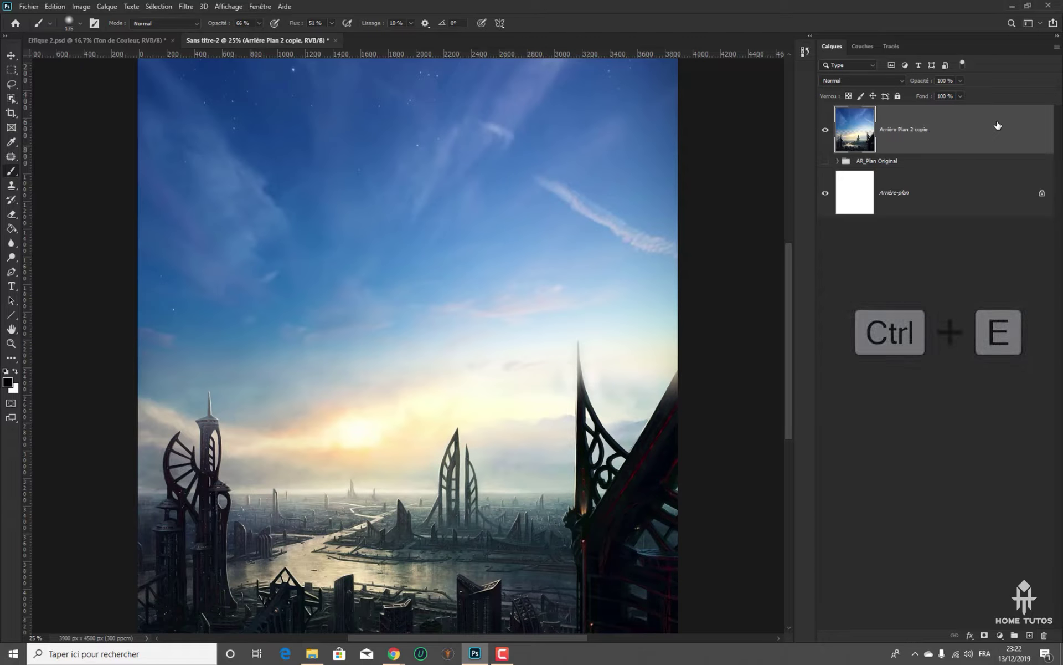
Clone sampled sky over the bright area above the horizon on Arrière Plan 2 copie with the Clone Stamp, enlarging its tip to 1429 px
key("ctrl+minus")
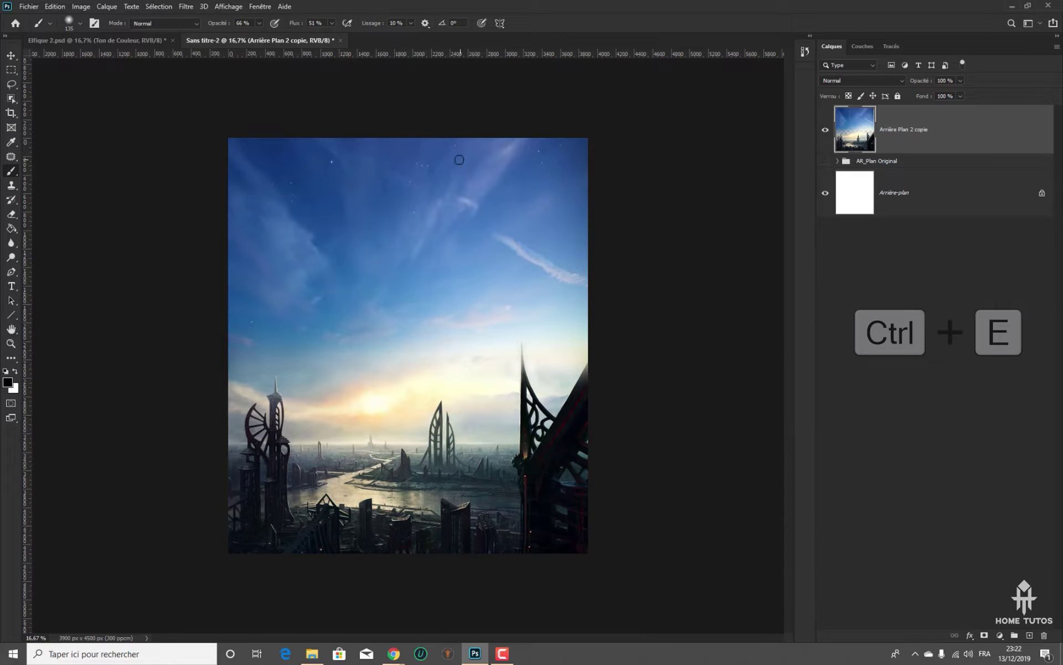
key("ctrl+plus")
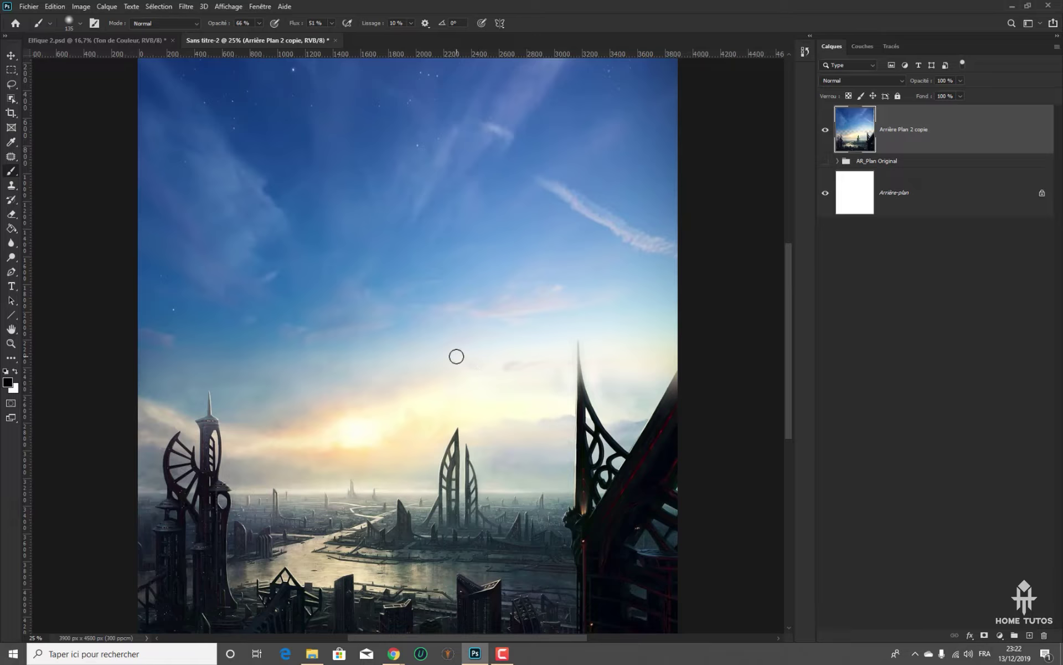
key("ctrl+plus")
left_click_drag(489, 362, 566, 409)
key("ctrl+minus")
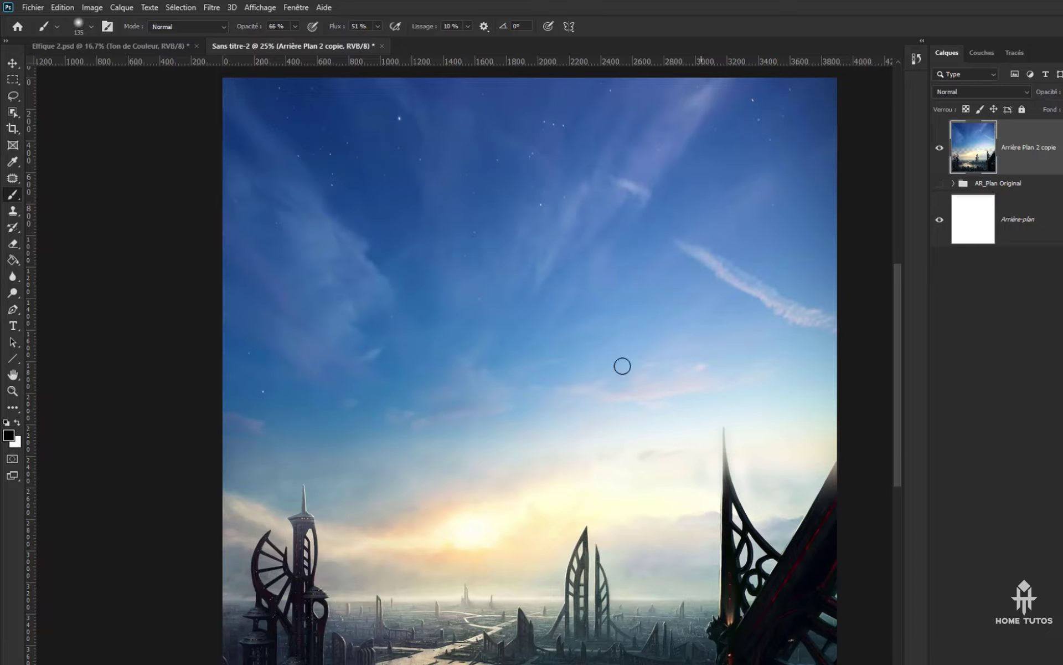
left_click(13, 213)
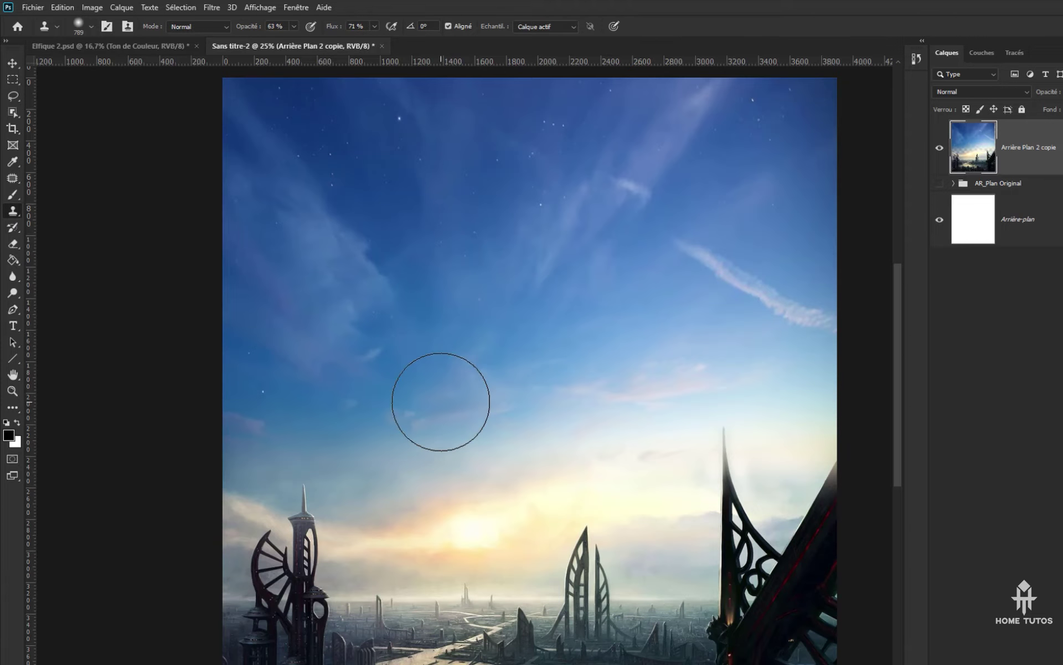
left_click(471, 390, "alt")
mouse_move(482, 389)
left_mouse_down()
mouse_move(554, 396)
mouse_move(536, 399)
left_mouse_up()
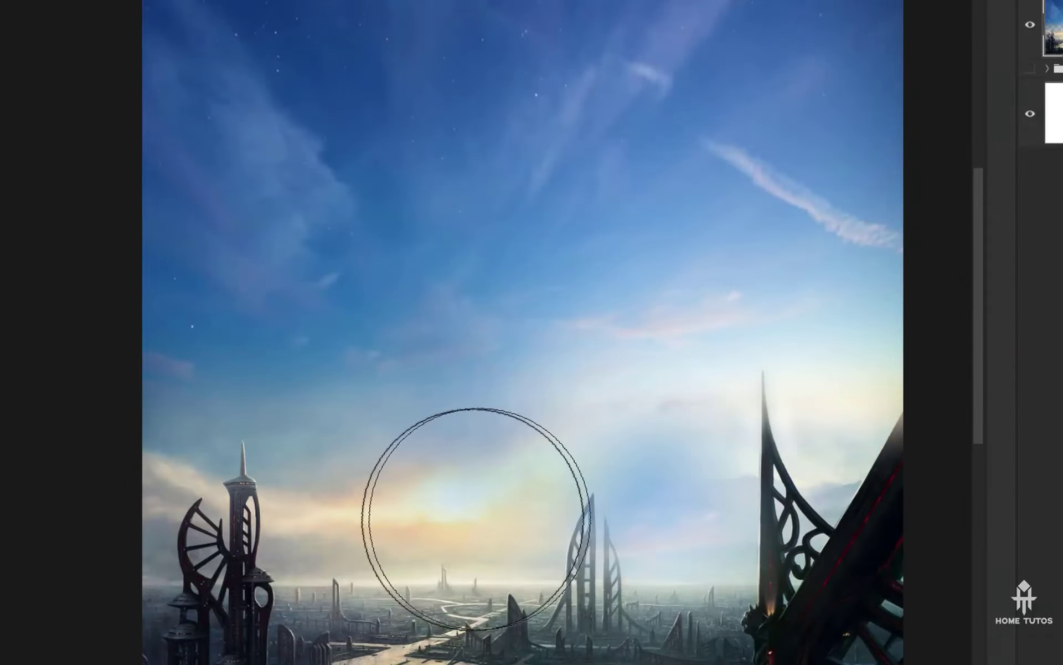
left_click_drag(633, 360, 620, 357)
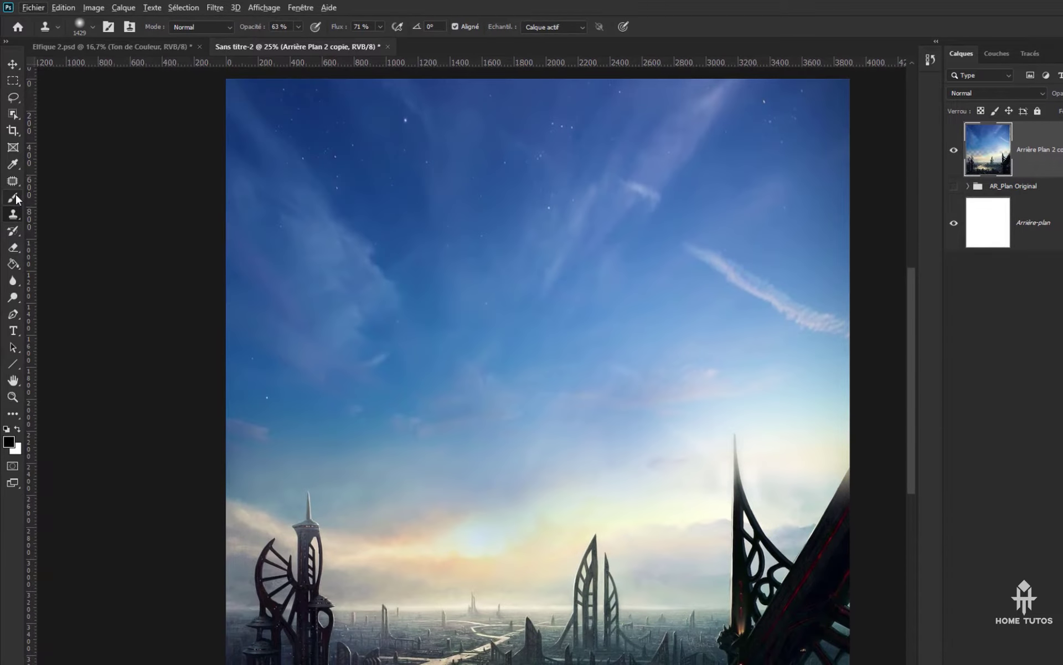
left_click(15, 193)
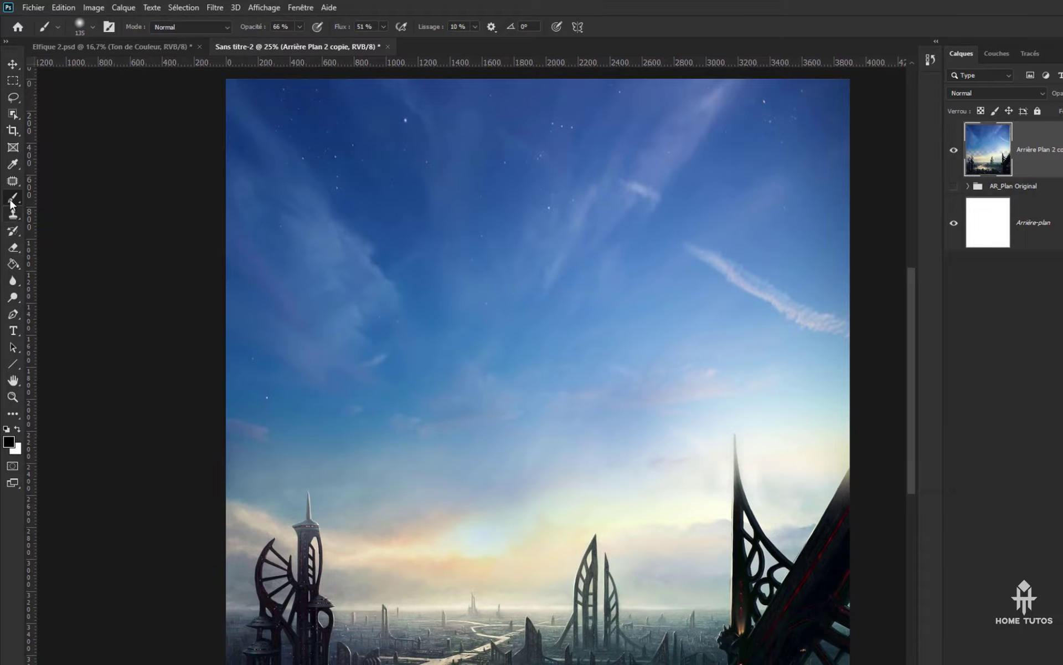
left_click(12, 222)
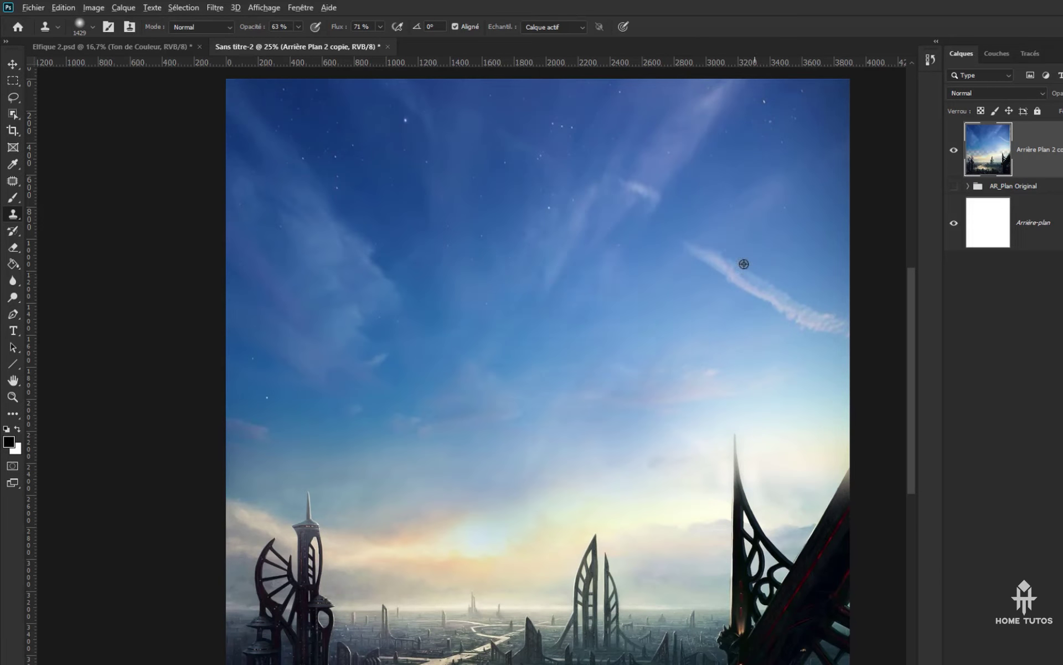
left_click(445, 447, "alt")
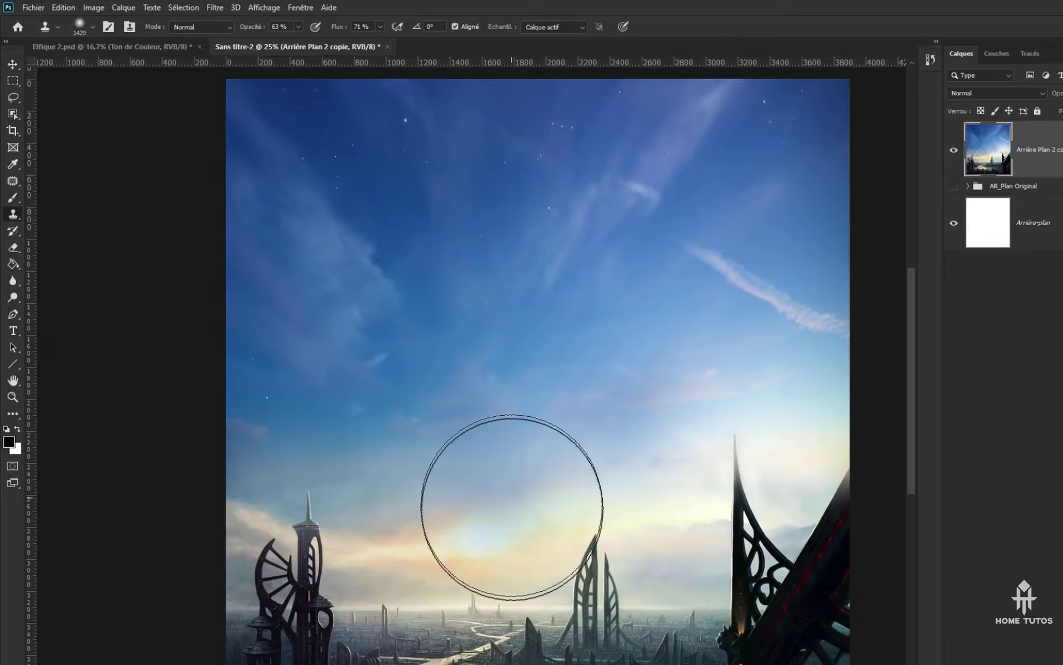
mouse_move(511, 510)
left_mouse_down()
mouse_move(589, 487)
mouse_move(579, 474)
mouse_move(571, 485)
left_mouse_up()
key("ctrl+z")
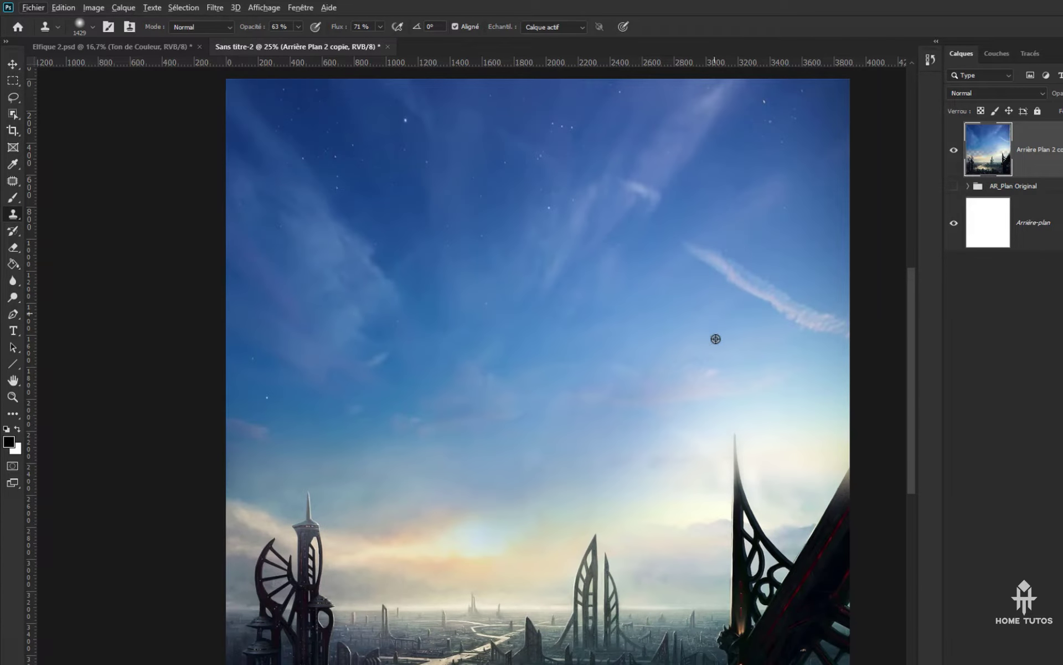
left_click(653, 281, "alt")
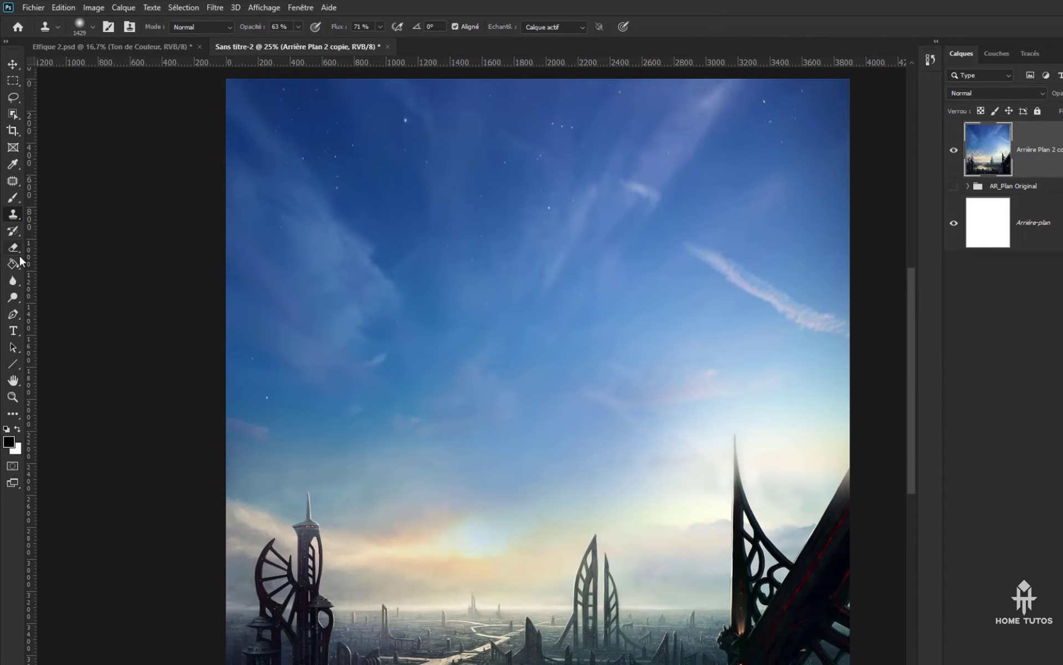
Remove the diagonal contrail near the right edge of the sky with the Patch tool, replacing it with clean blue sky
left_click(13, 182)
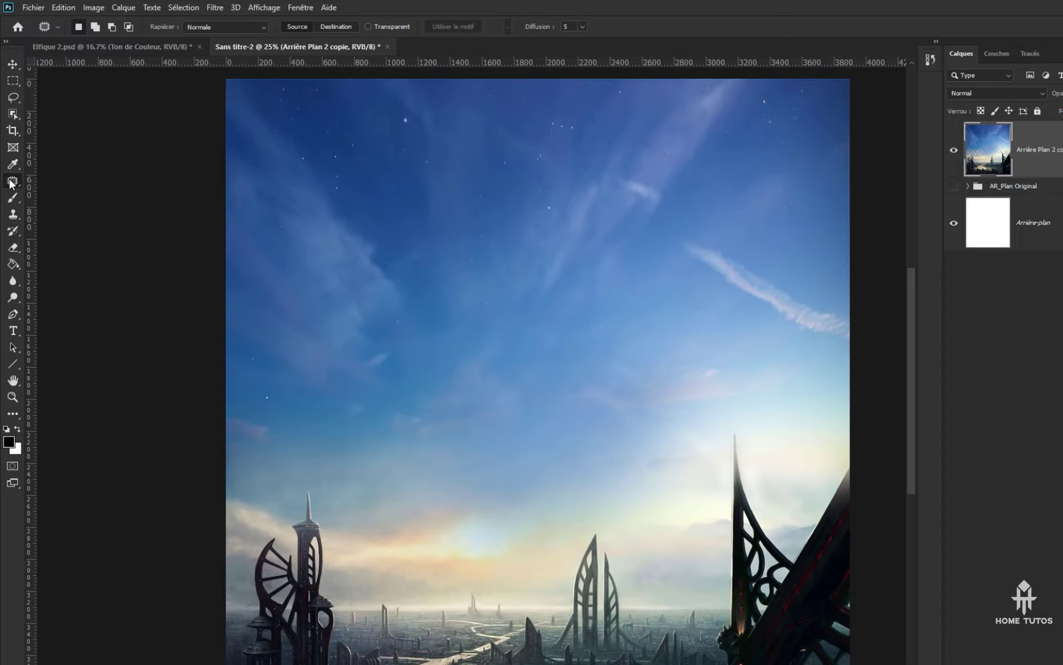
right_click(13, 183)
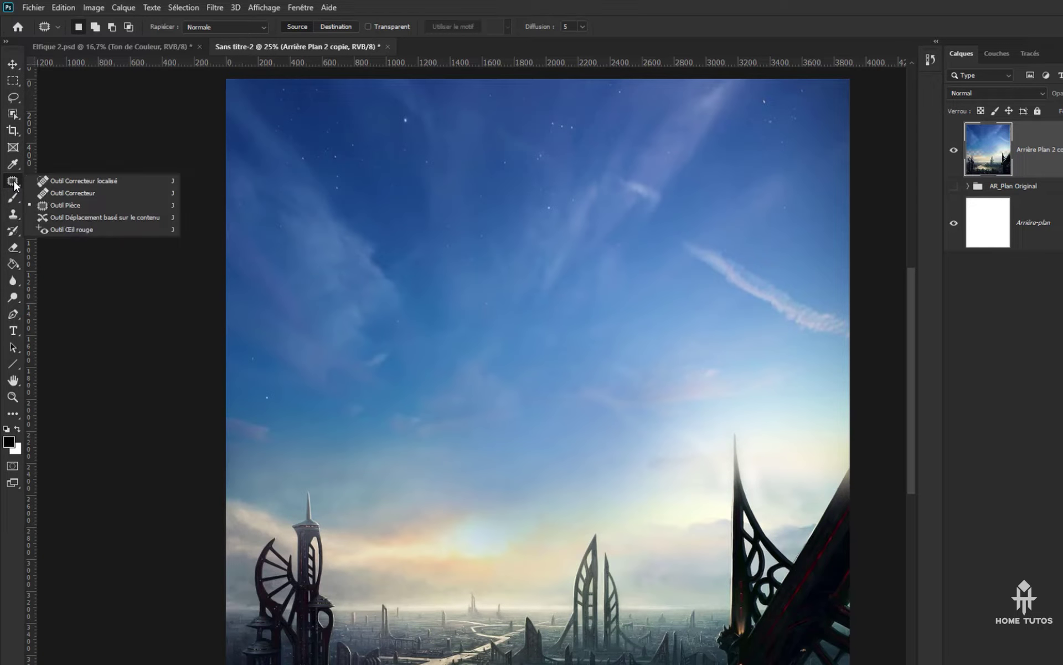
left_click(65, 206)
left_click_drag(707, 236, 699, 229)
left_click_drag(758, 260, 768, 213)
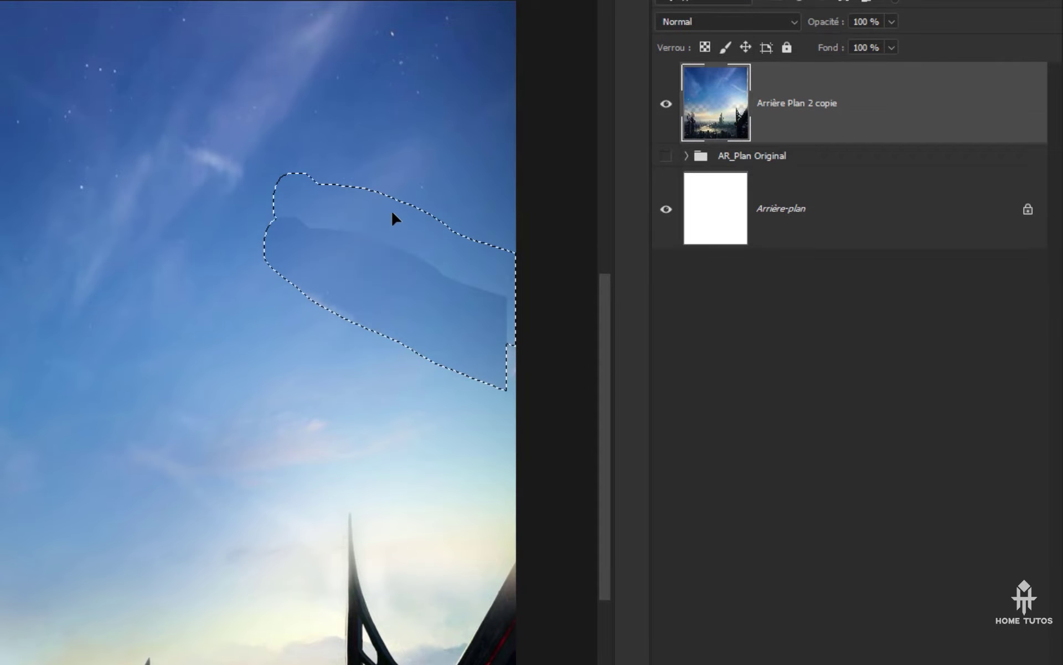
left_click_drag(398, 195, 387, 364)
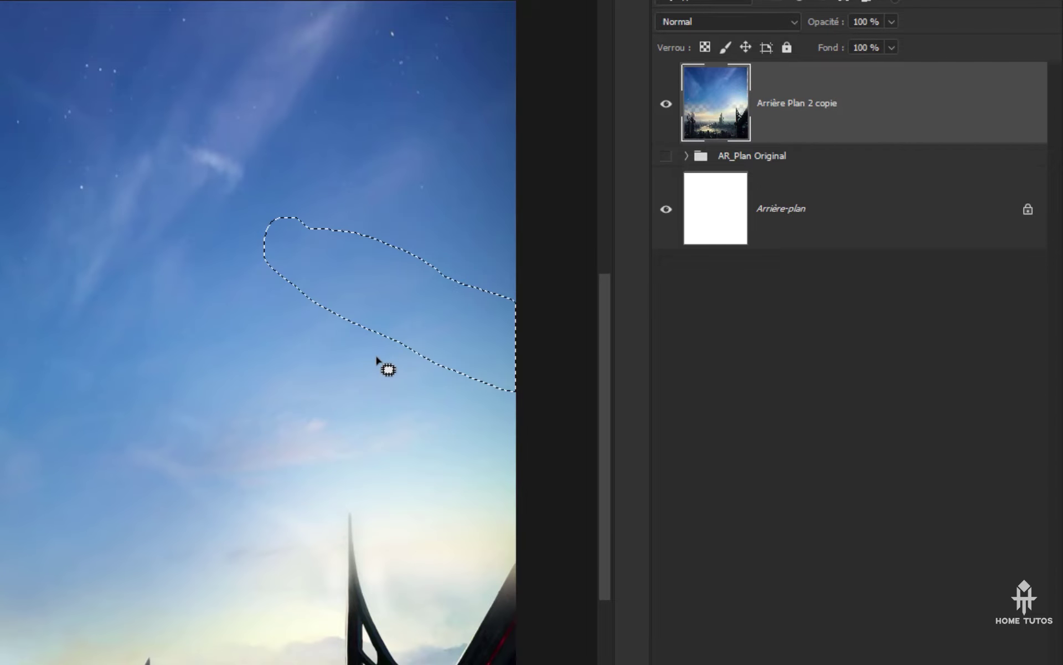
key("ctrl+d")
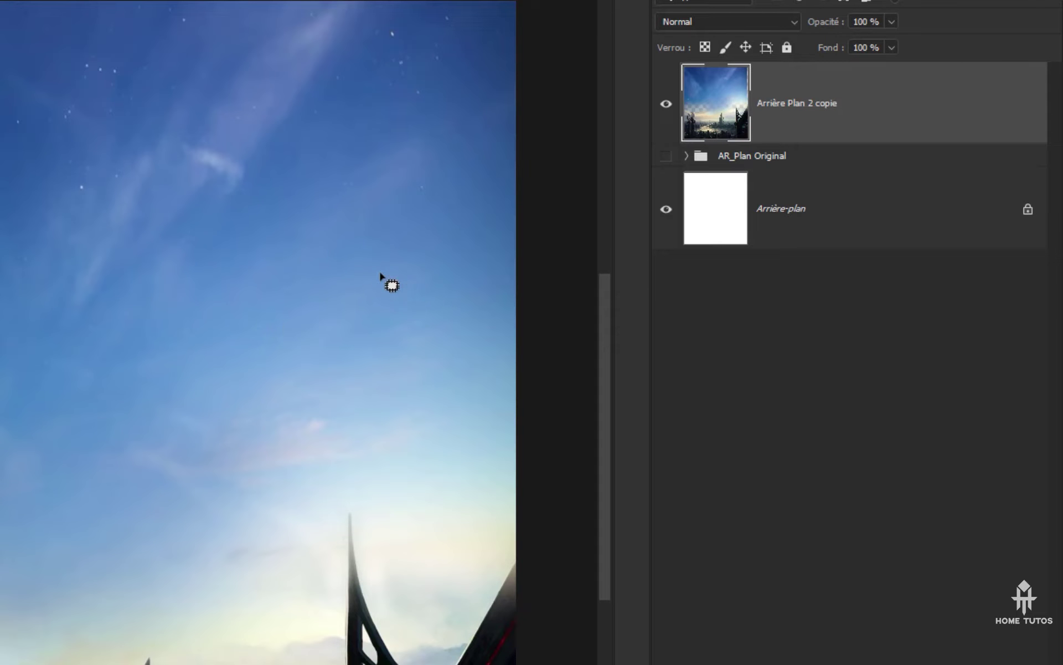
Patch out the small bright cloud wisp in the upper sky using nearby clear sky, and deselect it
mouse_move(170, 143)
left_mouse_down()
mouse_move(284, 183)
mouse_move(204, 180)
mouse_move(182, 209)
left_mouse_up()
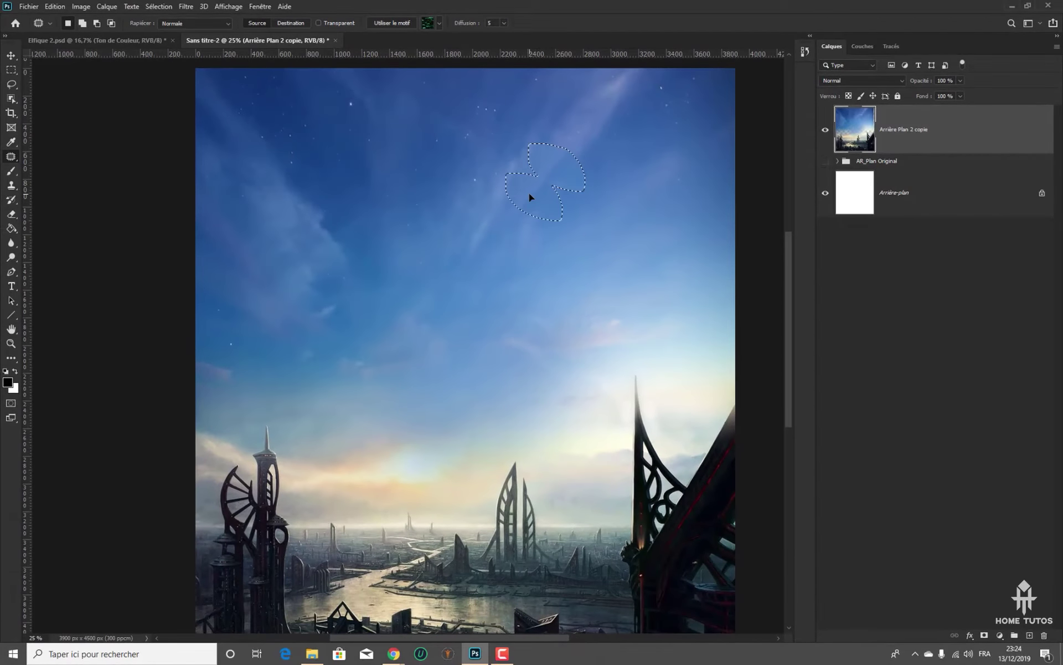
left_click_drag(529, 196, 655, 225)
key("ctrl+d")
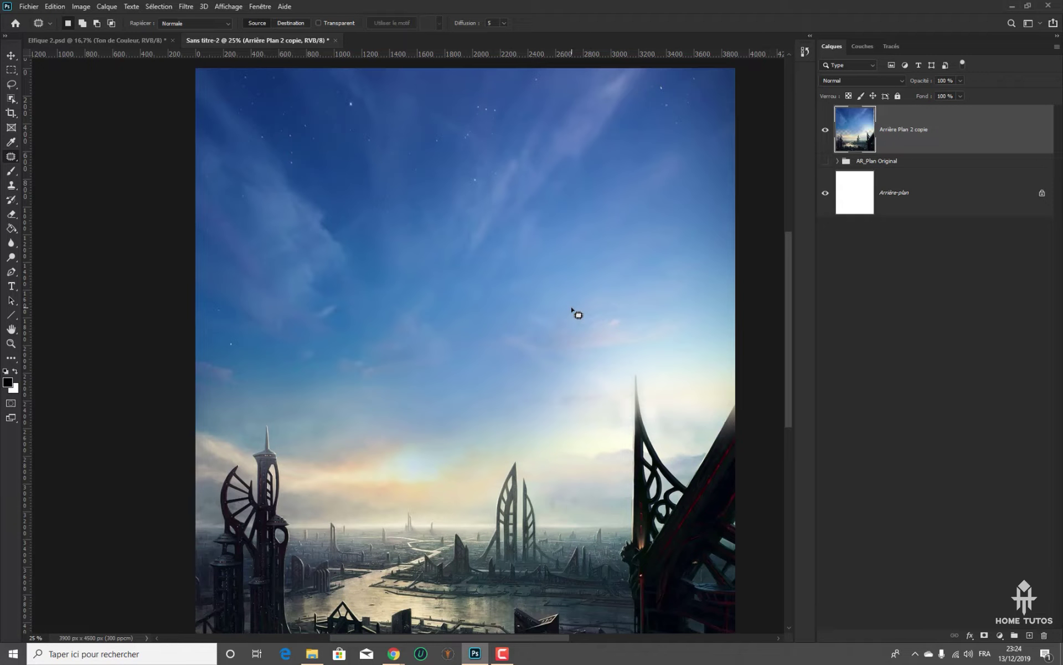
Inspect the blended cityscape up close, from the dark structure on the right to the towers on the left
key("ctrl+minus")
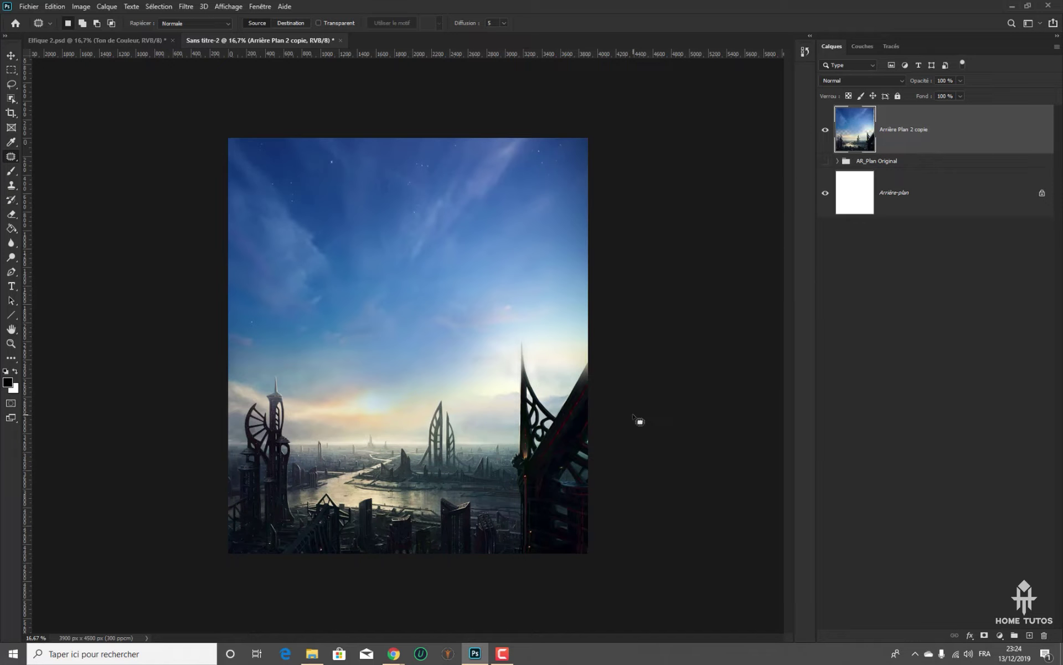
key("ctrl+plus")
key("ctrl+plus")
key("ctrl+plus")
left_click_drag(680, 414, 468, 170)
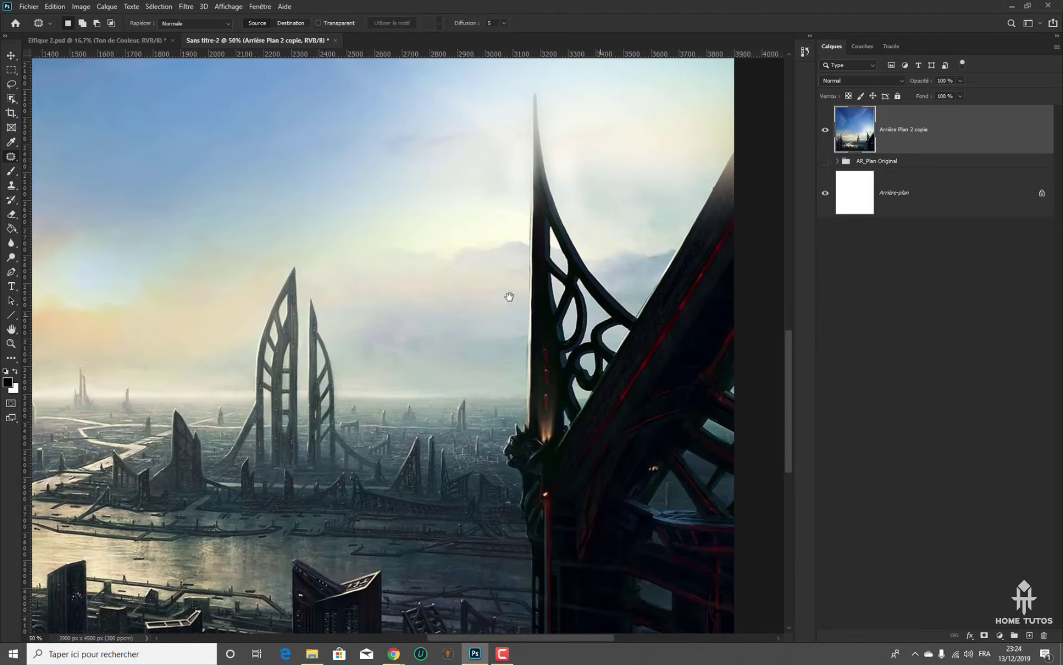
left_click_drag(509, 297, 307, 267)
left_click_drag(407, 384, 493, 295)
left_click_drag(546, 321, 540, 333)
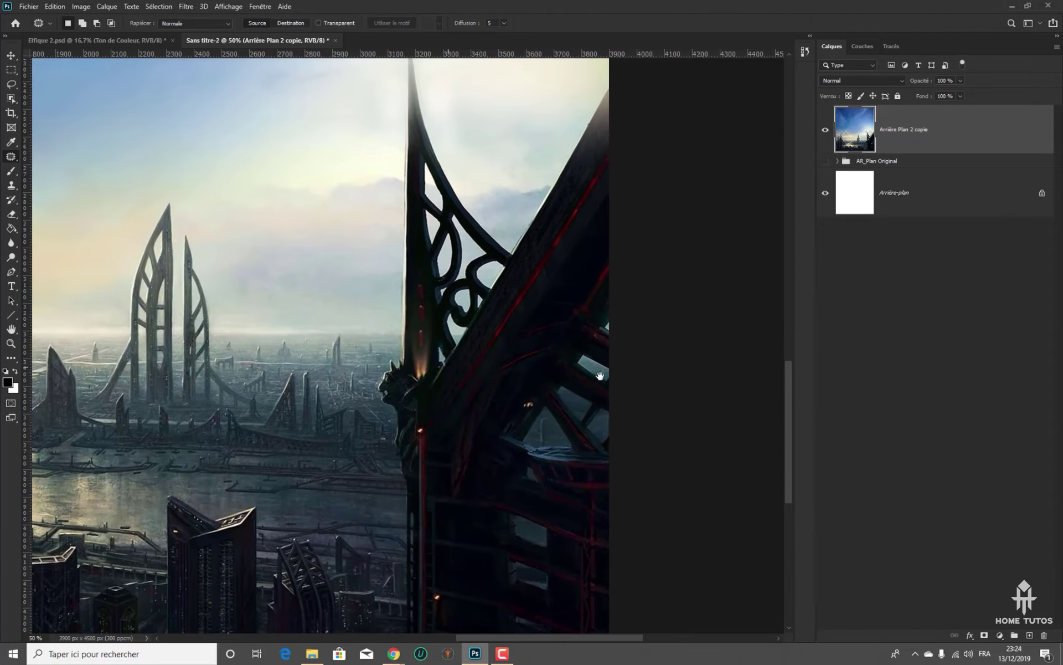
left_click_drag(139, 319, 480, 318)
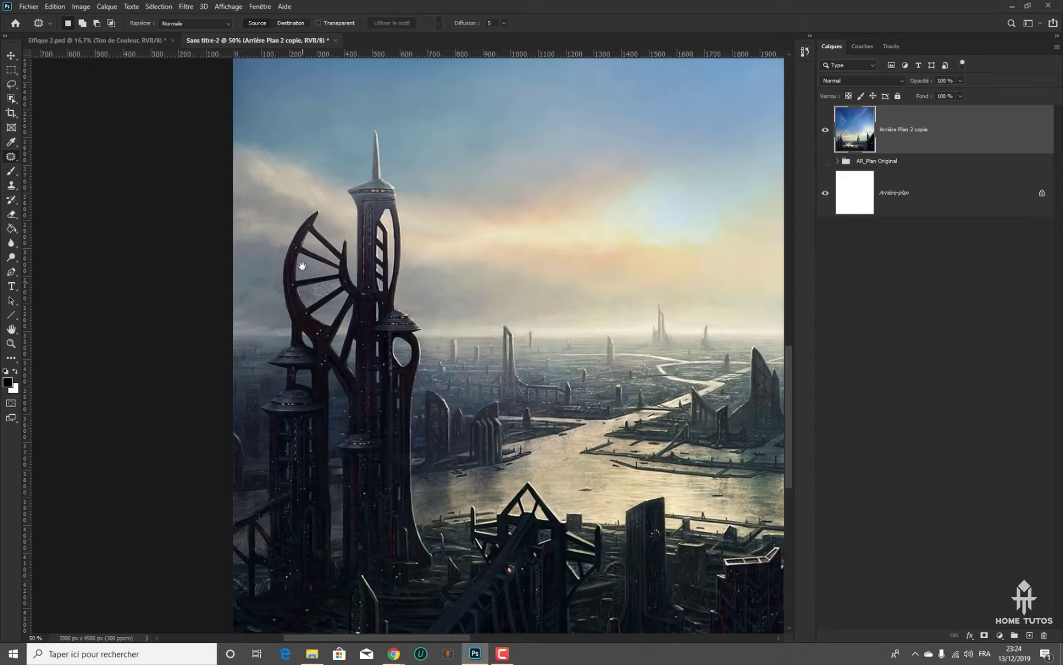
left_click_drag(559, 346, 228, 362)
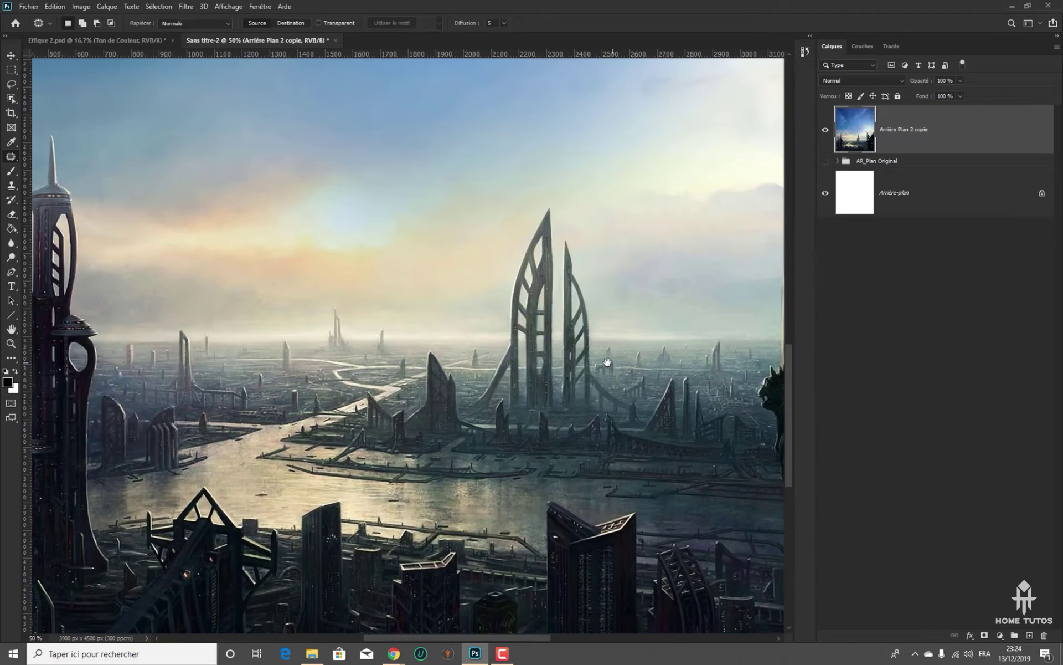
left_click_drag(606, 361, 195, 346)
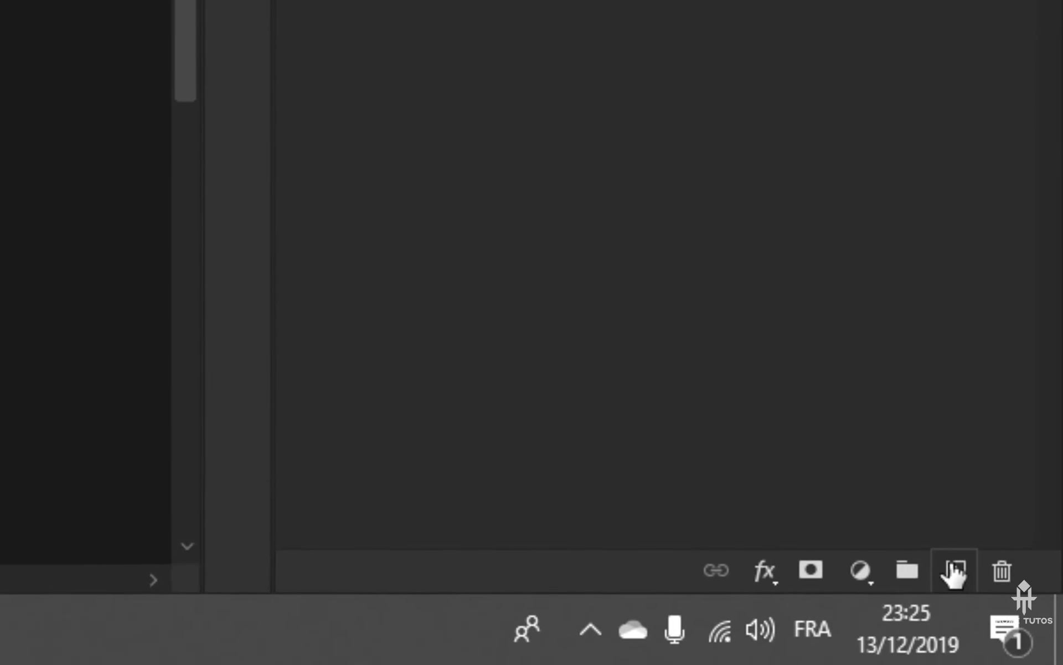
Add a new layer above Arrière Plan 2 copie and set its blend mode to Superposition
left_click(960, 578)
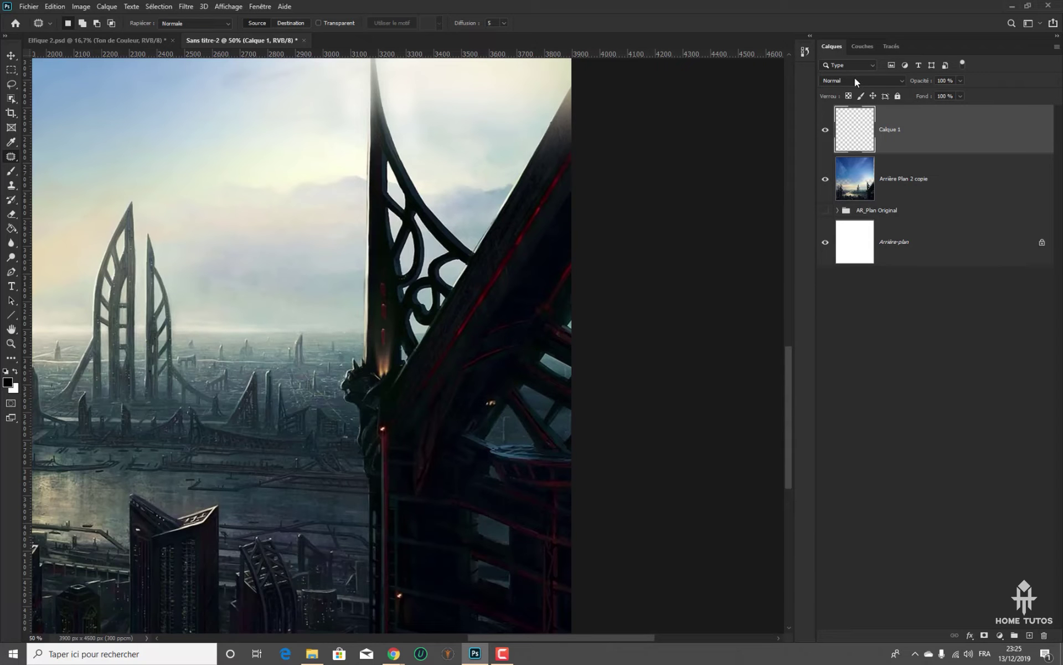
left_click(886, 80)
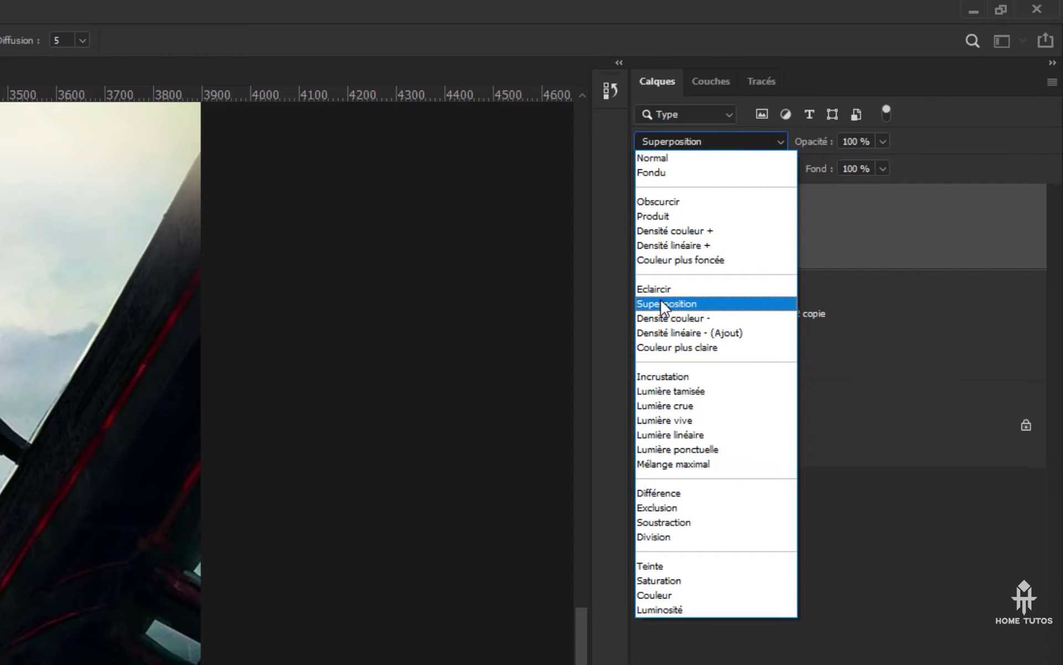
left_click(703, 311)
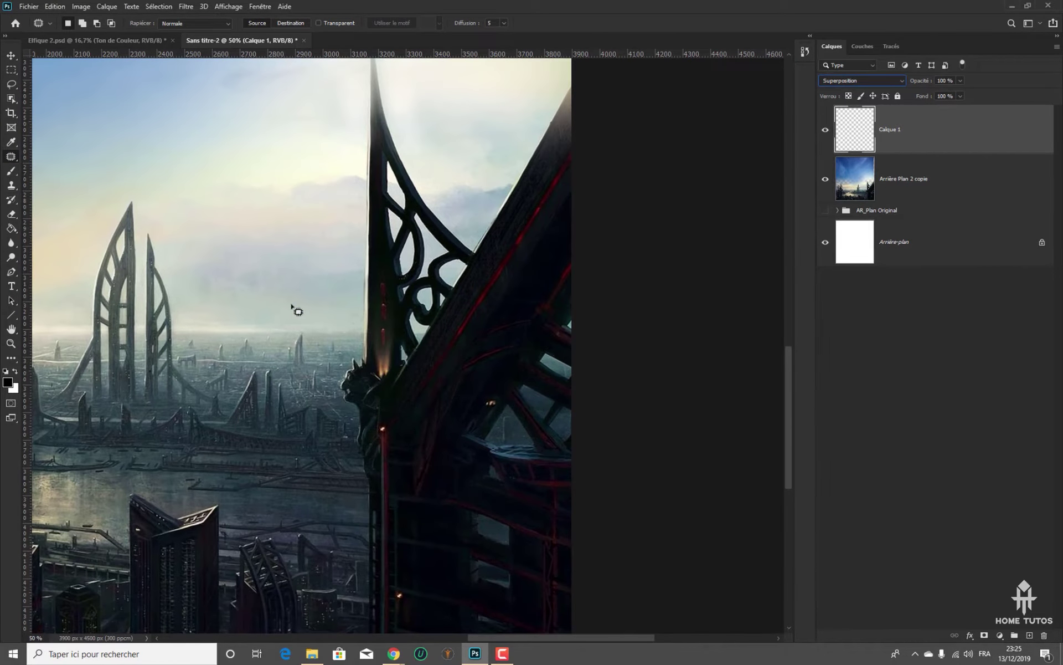
left_click_drag(305, 225, 367, 262)
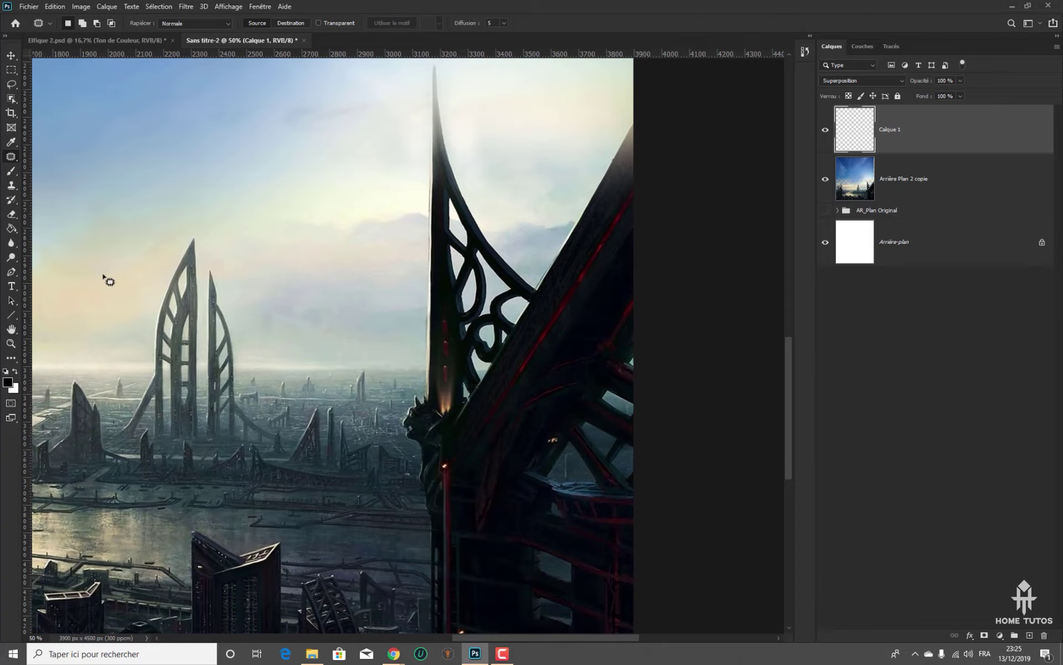
Brush a short white stroke over the dark diagonal beam on Calque 1, and change the layer's blend mode to Incrustation
left_click(10, 171)
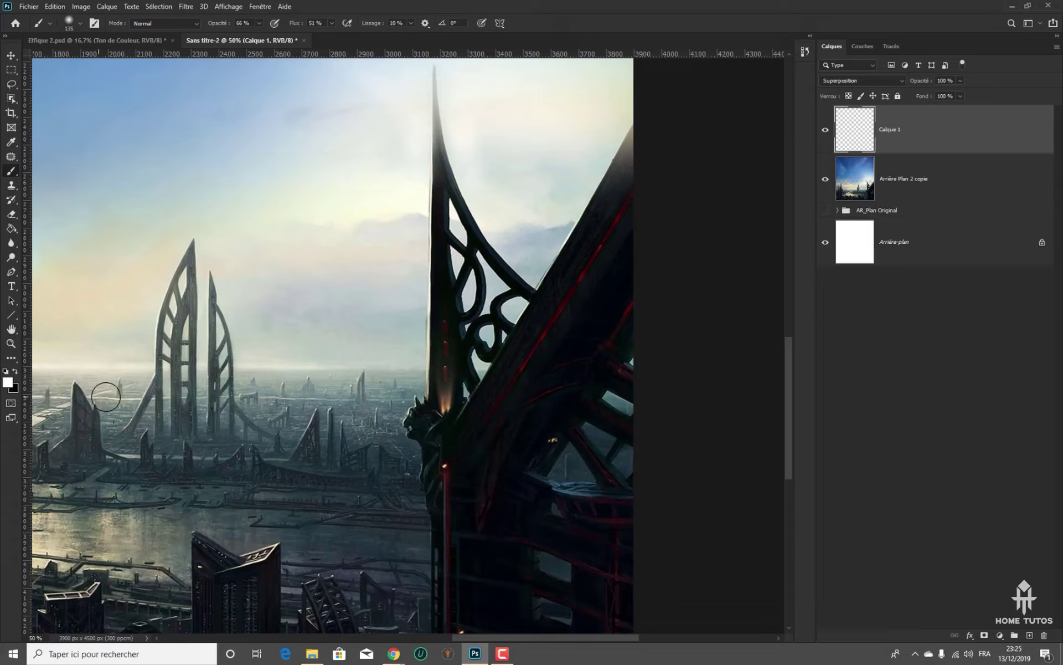
key("x")
left_click_drag(579, 269, 560, 314)
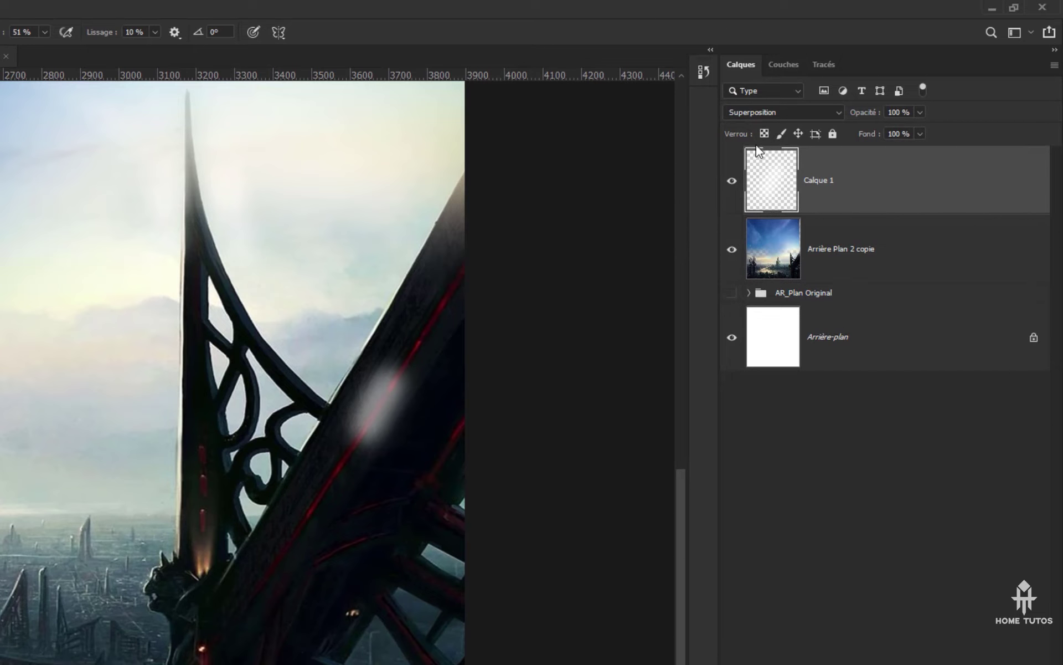
left_click(836, 112)
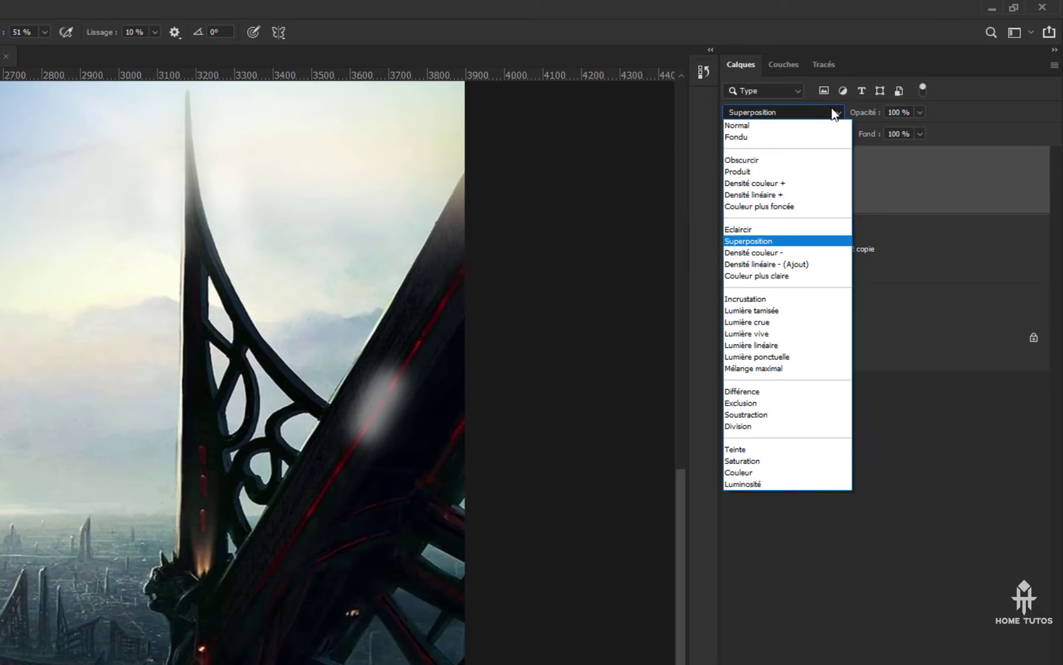
left_click(781, 299)
Paint white on Calque 1 along the beam's red lines and the smaller red arcs beneath it to intensify their glow
scroll(249, 410, "up", 1)
left_click_drag(249, 334, 189, 378)
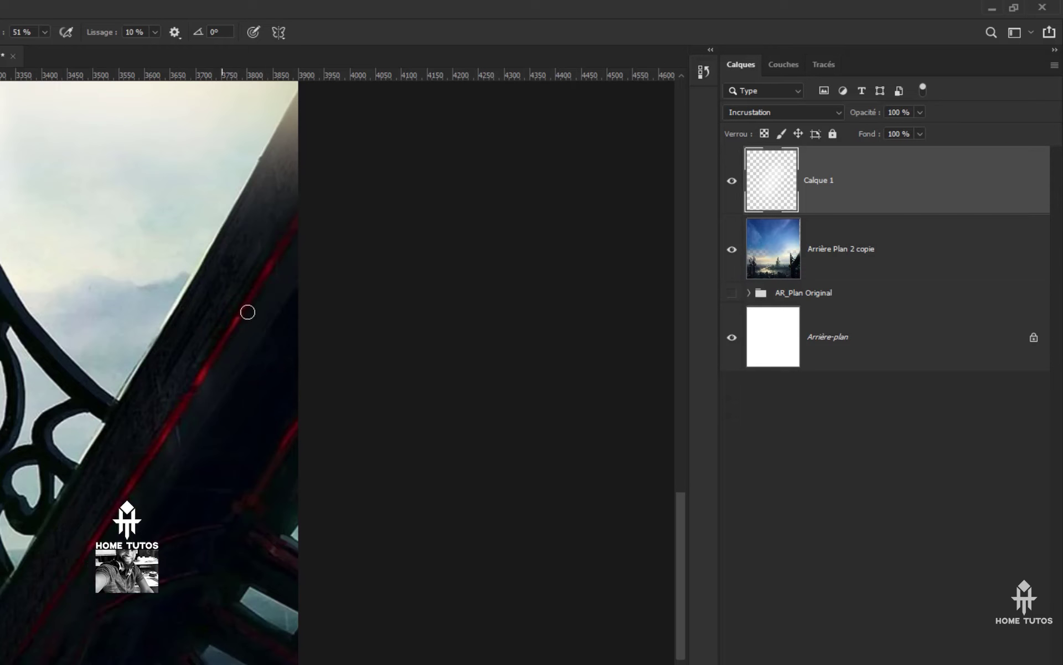
left_click_drag(294, 222, 87, 549)
left_click_drag(295, 427, 251, 501)
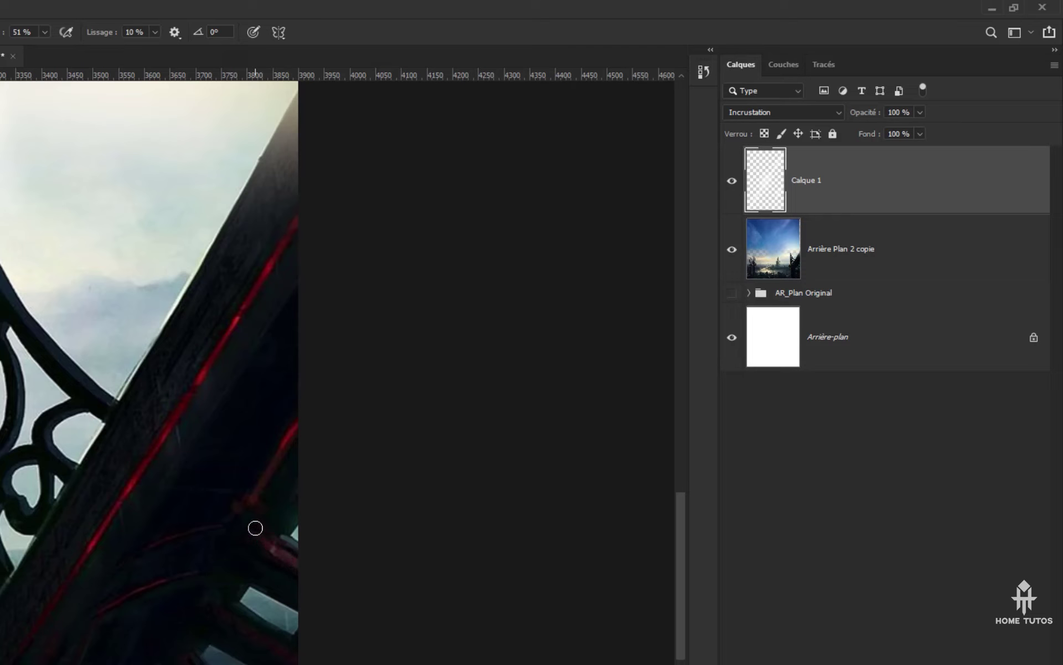
mouse_move(204, 570)
left_mouse_down()
mouse_move(135, 589)
mouse_move(94, 617)
left_mouse_up()
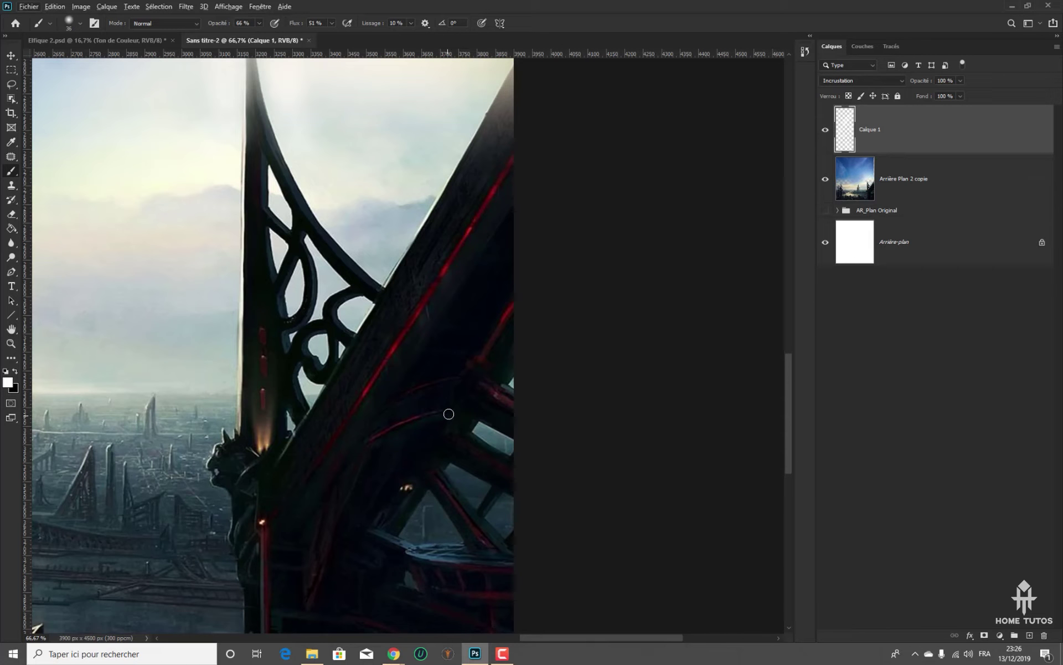
Sample a dark red from the structure as the brush colour, and set the brush's flow and opacity to 100 %
left_click(499, 592, "alt")
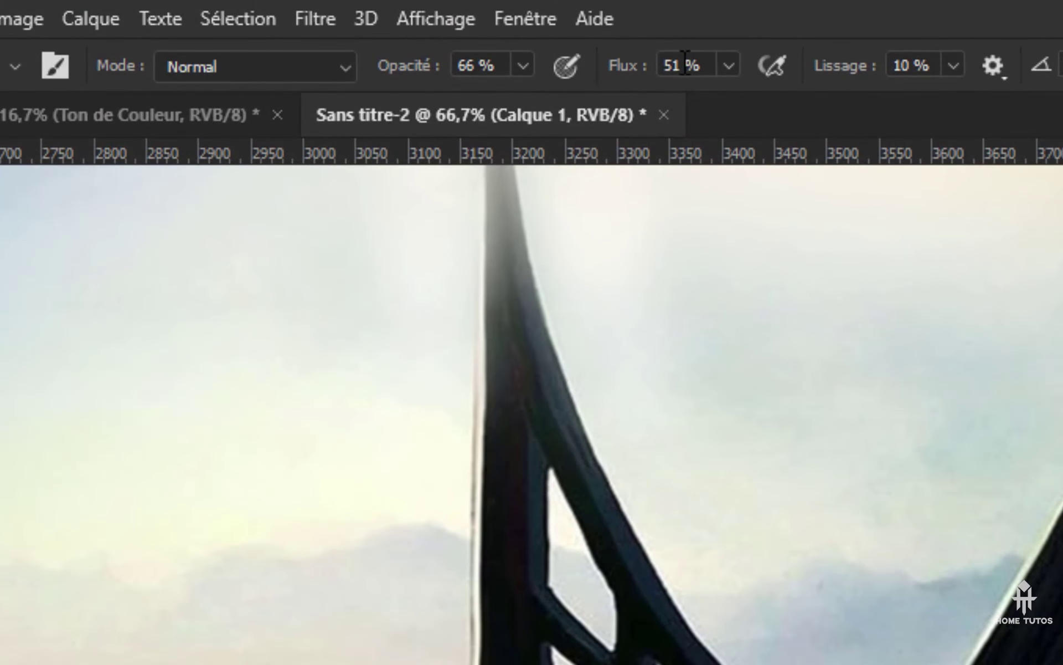
left_click(331, 23)
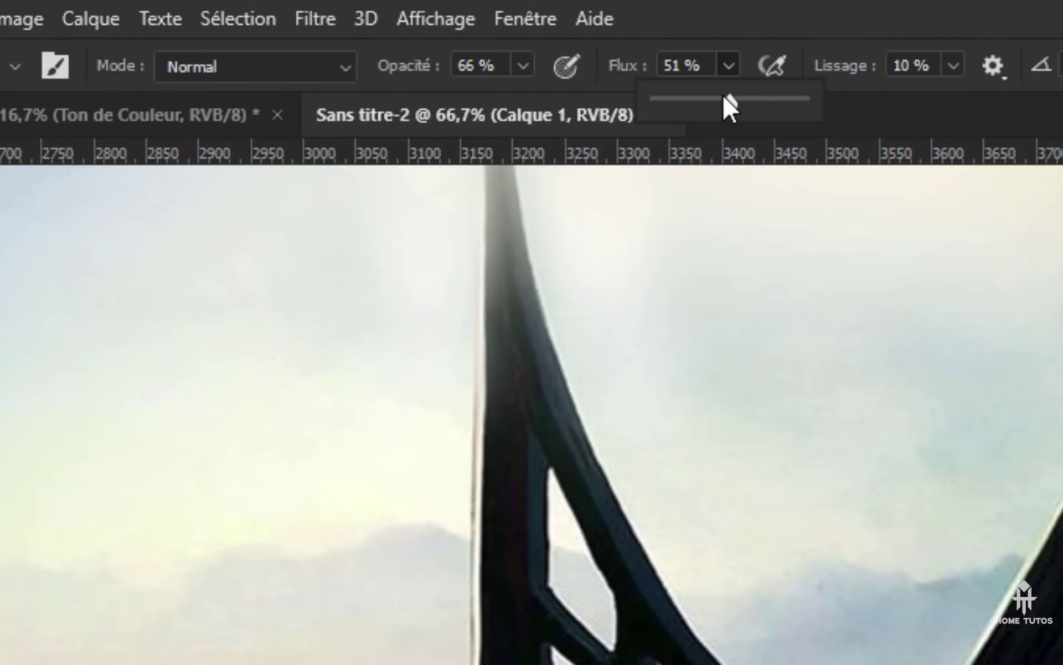
left_click_drag(722, 102, 810, 101)
left_click(522, 67)
left_click_drag(524, 101, 580, 102)
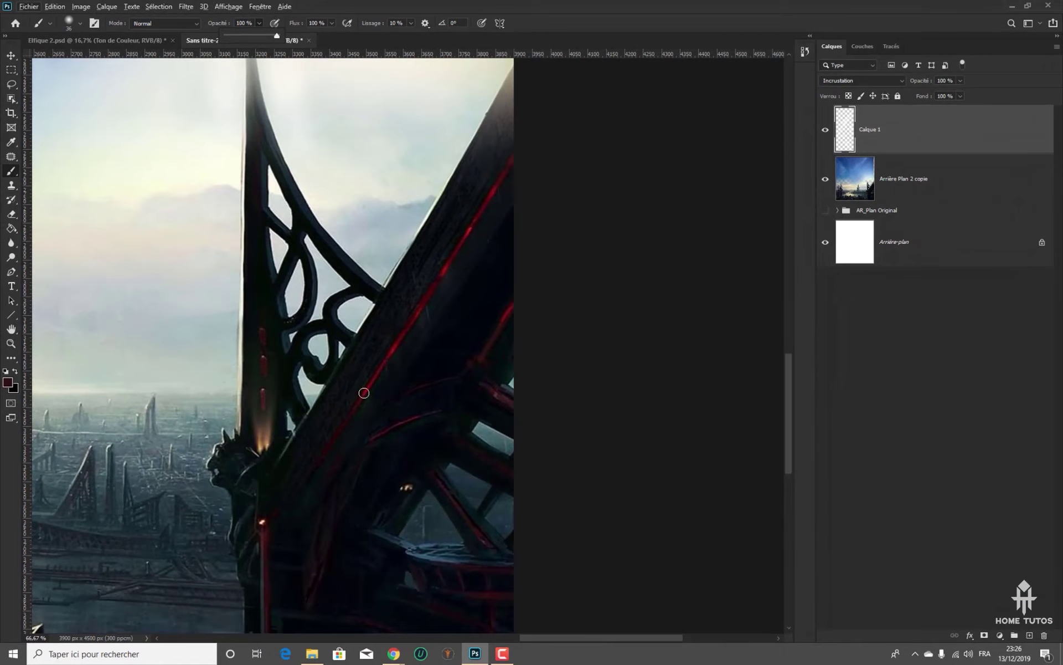
Restore white as the foreground colour and brush over the vertical red line below the gargoyle on Calque 1
left_click_drag(364, 393, 343, 430)
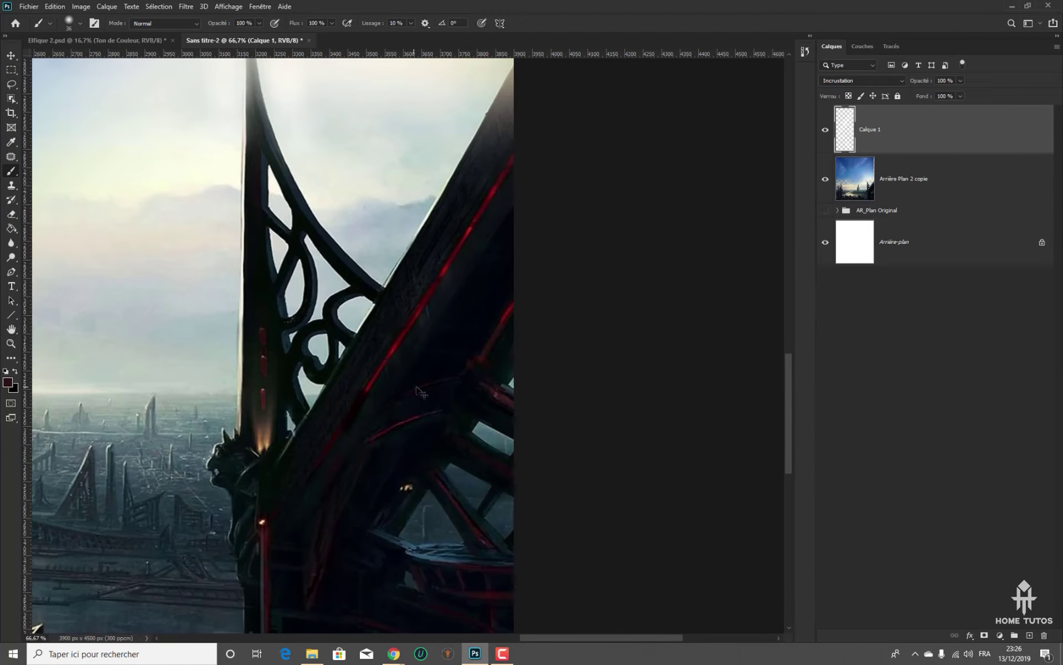
key("ctrl+z")
left_click(8, 373)
key("x")
left_click_drag(264, 535, 265, 611)
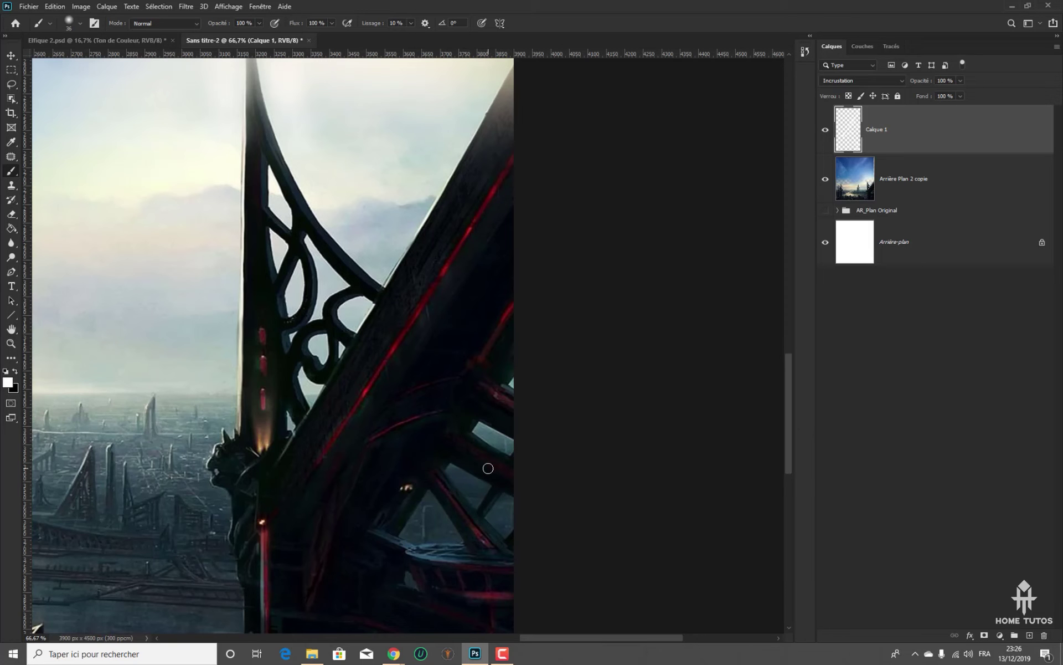
Dab white on Calque 1 over the small lights of the tall left tower's fan-shaped arc and its central columns
scroll(488, 468, "down", 3)
left_click_drag(393, 382, 689, 412)
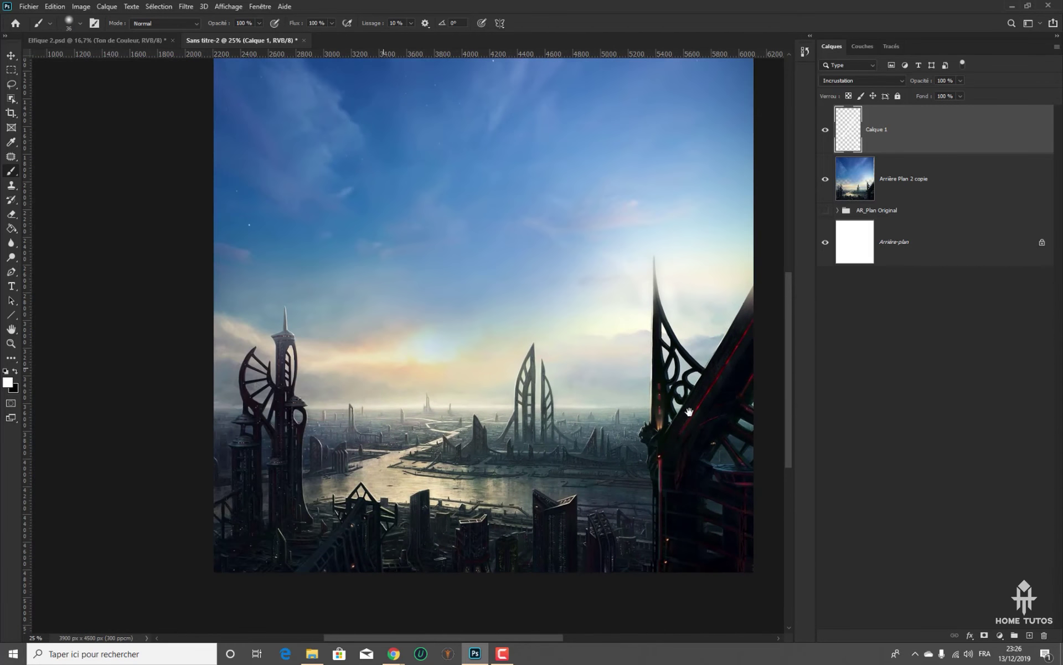
scroll(394, 361, "up", 1)
scroll(394, 361, "up", 2)
left_click_drag(394, 360, 654, 238)
left_click(285, 413)
left_click(278, 375)
left_click(263, 347)
left_click(245, 313)
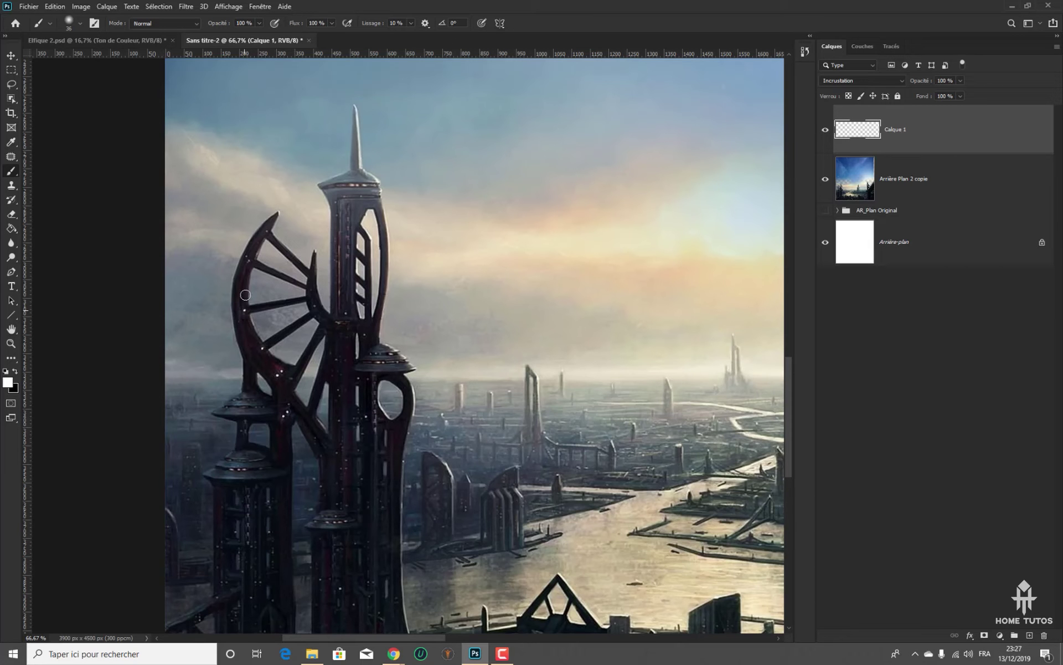
left_click(248, 260)
left_click(367, 416)
left_click(346, 461)
Dab white on Calque 1 over the lower left tower's windows, the lights at its base and the small pointed building's green light
left_click_drag(412, 384, 546, 227)
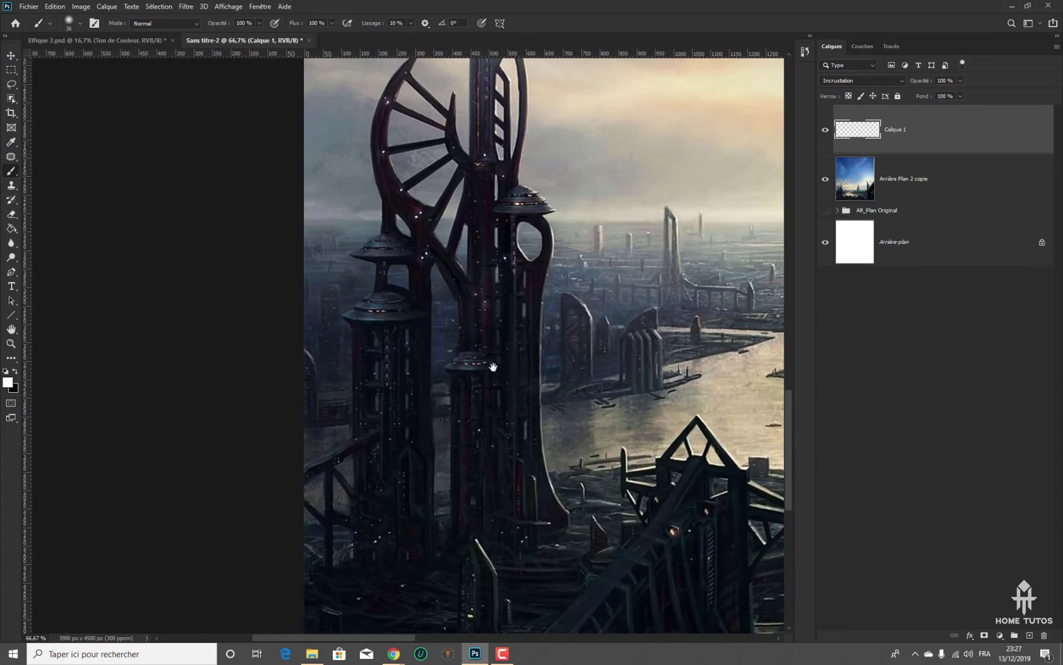
left_click(389, 381)
left_click(390, 356)
left_click(378, 541)
left_click_drag(482, 549, 474, 449)
left_click(463, 516)
Try a white highlight on top of the distant arch-shaped tower beyond the river, and undo it
key("ctrl+minus")
key("ctrl+minus")
key("ctrl+plus")
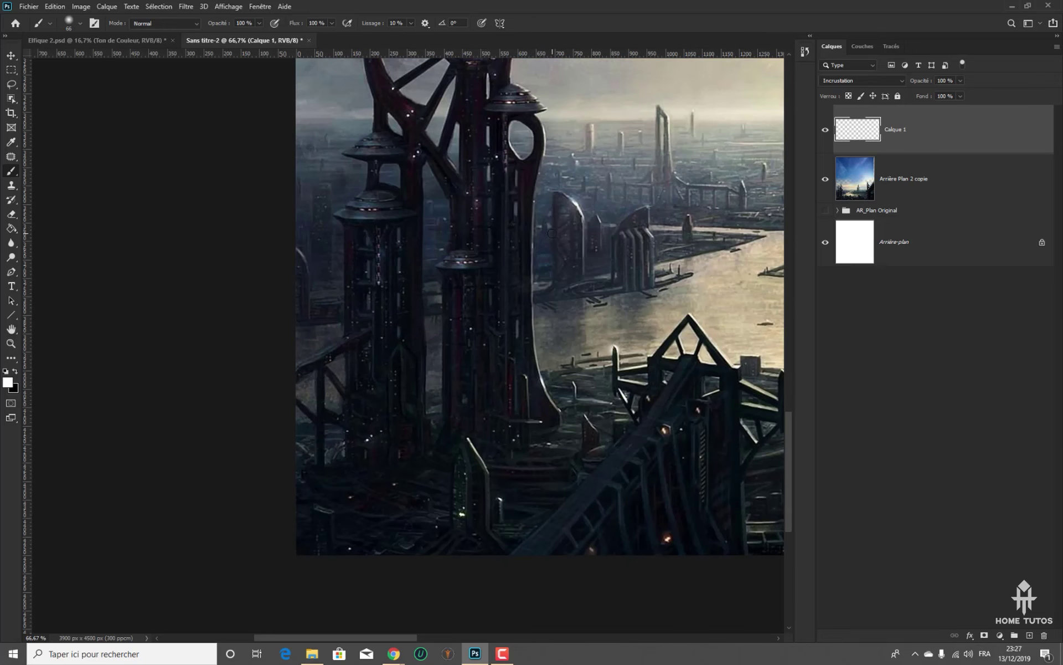
key("ctrl+plus")
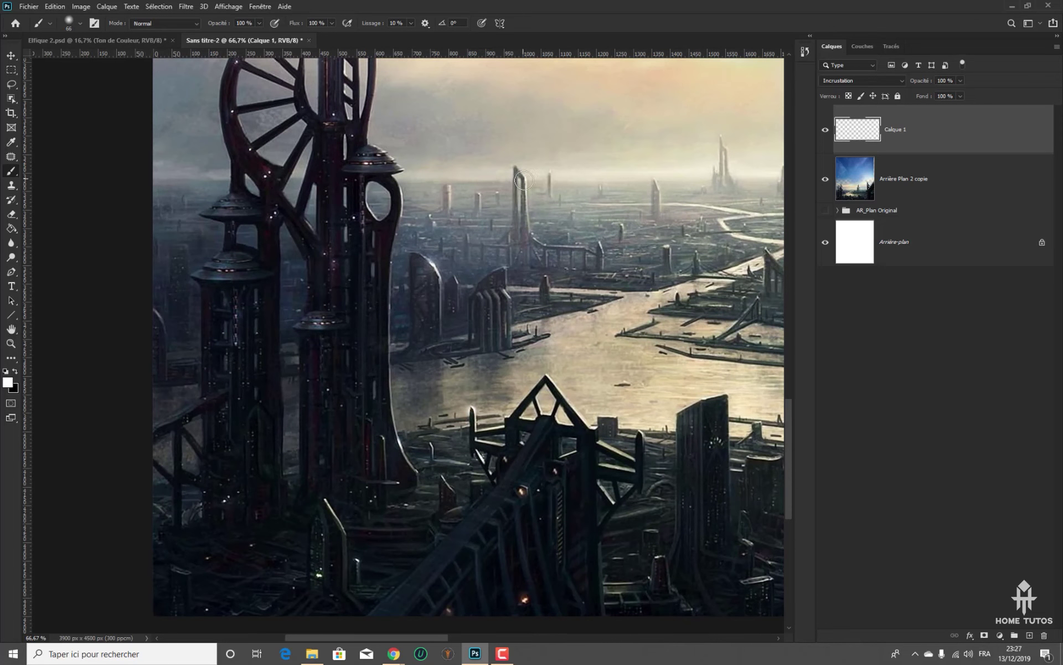
scroll(359, 207, "right", 5)
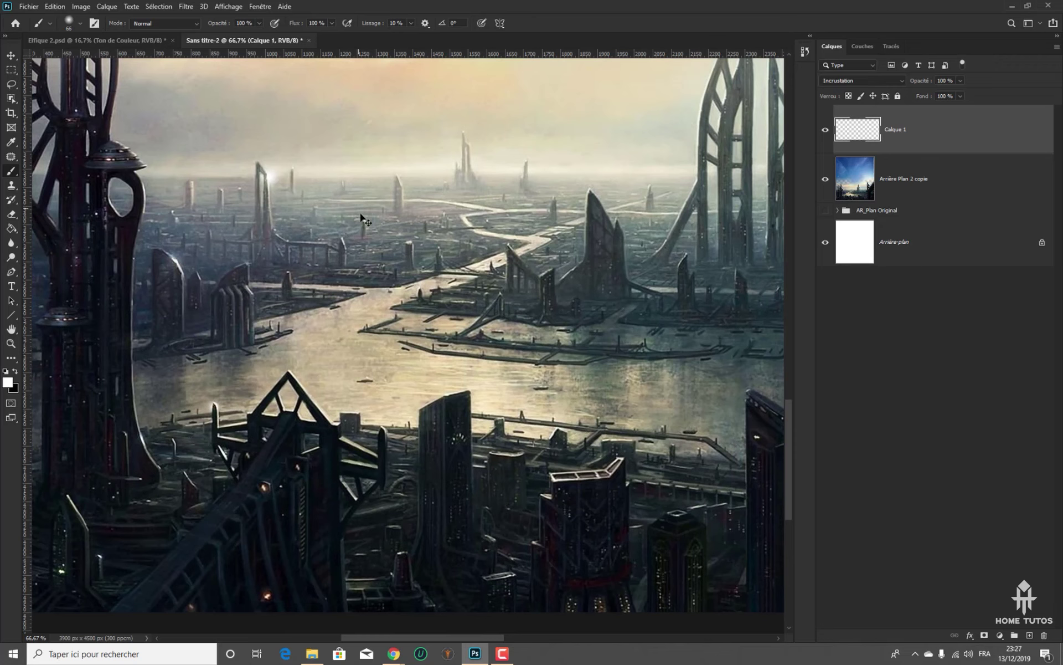
key("ctrl+z")
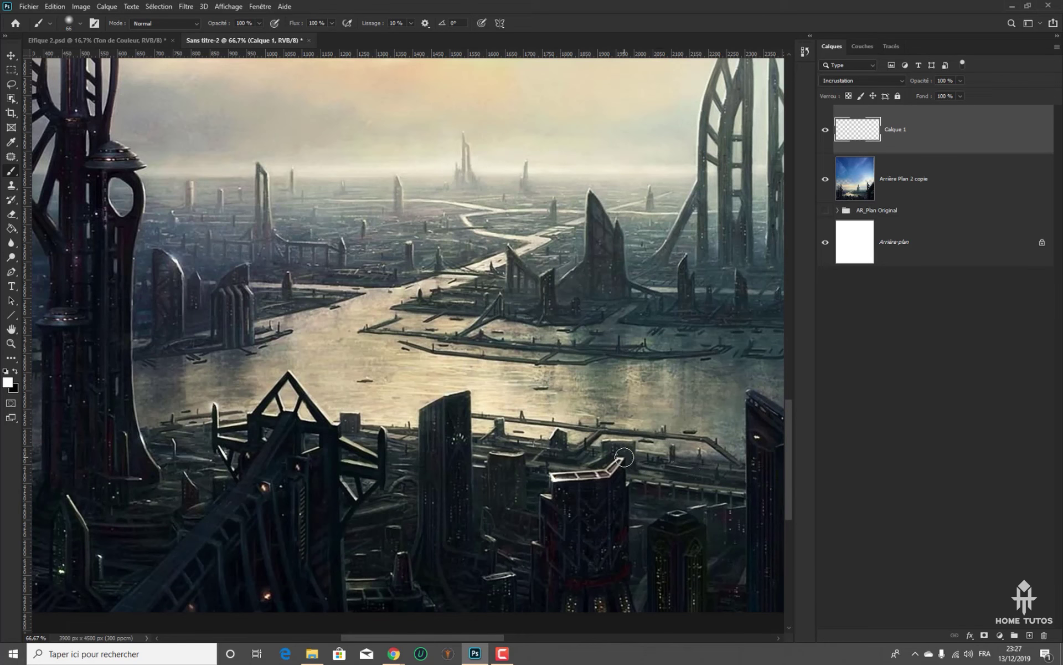
Undo the last brush stroke on Calque 1 while working across the foreground buildings
scroll(662, 432, "down", 1)
scroll(662, 432, "right", 3)
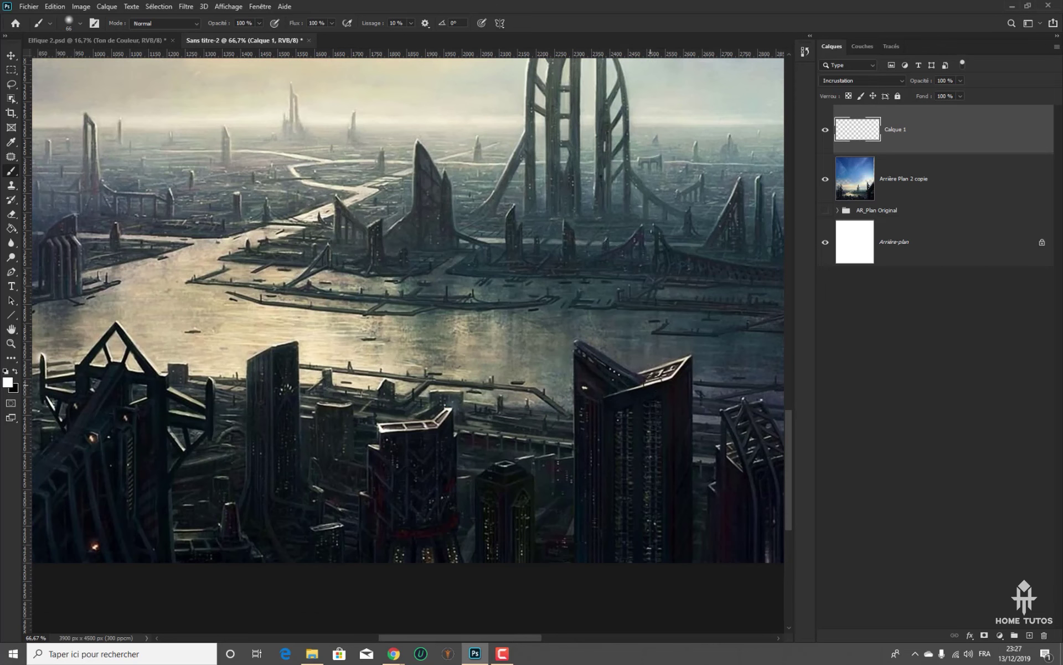
mouse_move(632, 389)
left_mouse_down()
mouse_move(682, 362)
mouse_move(465, 325)
left_mouse_up()
key("ctrl+z")
key("ctrl+minus")
key("ctrl+minus")
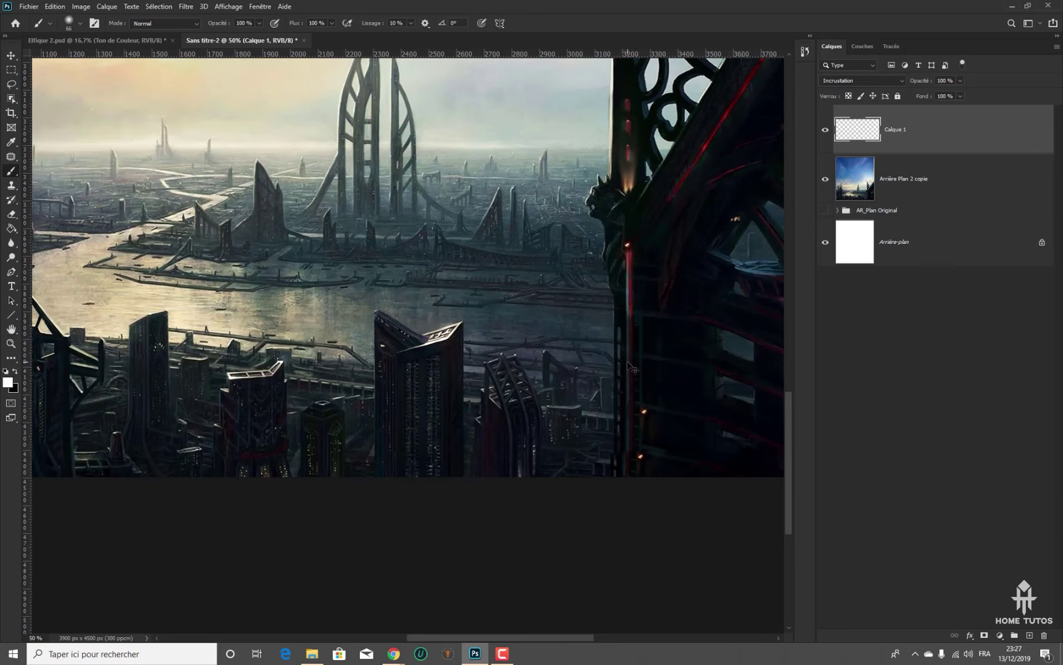
Dab white on Calque 1 over the orange light at the foreground beam's foot, and check the whole poster
left_click_drag(378, 337, 480, 376)
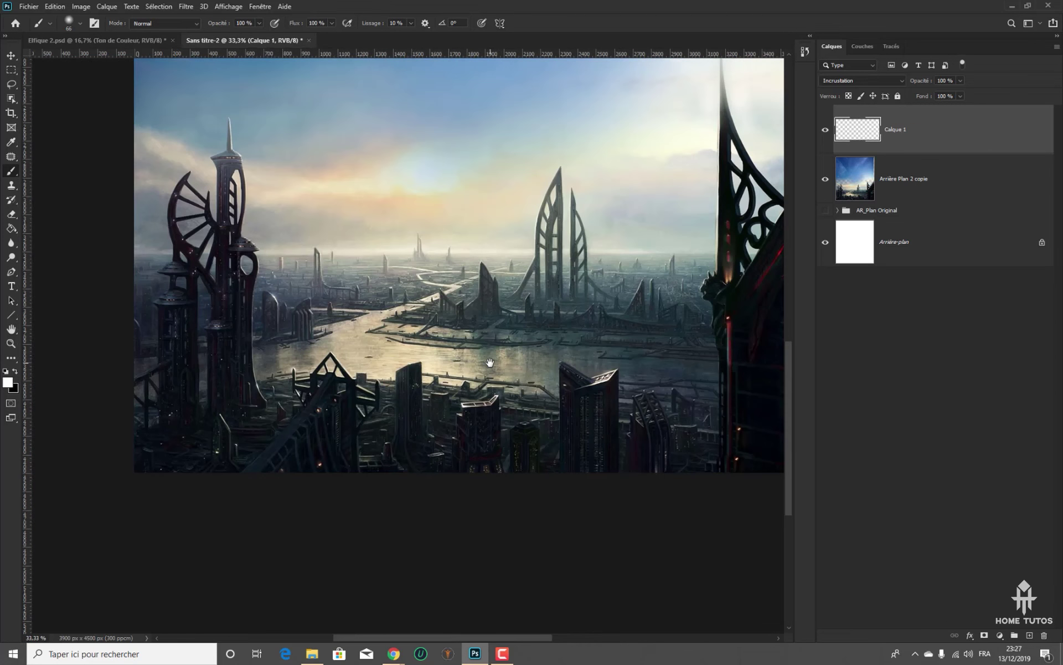
left_click(319, 464)
scroll(433, 395, "down", 1)
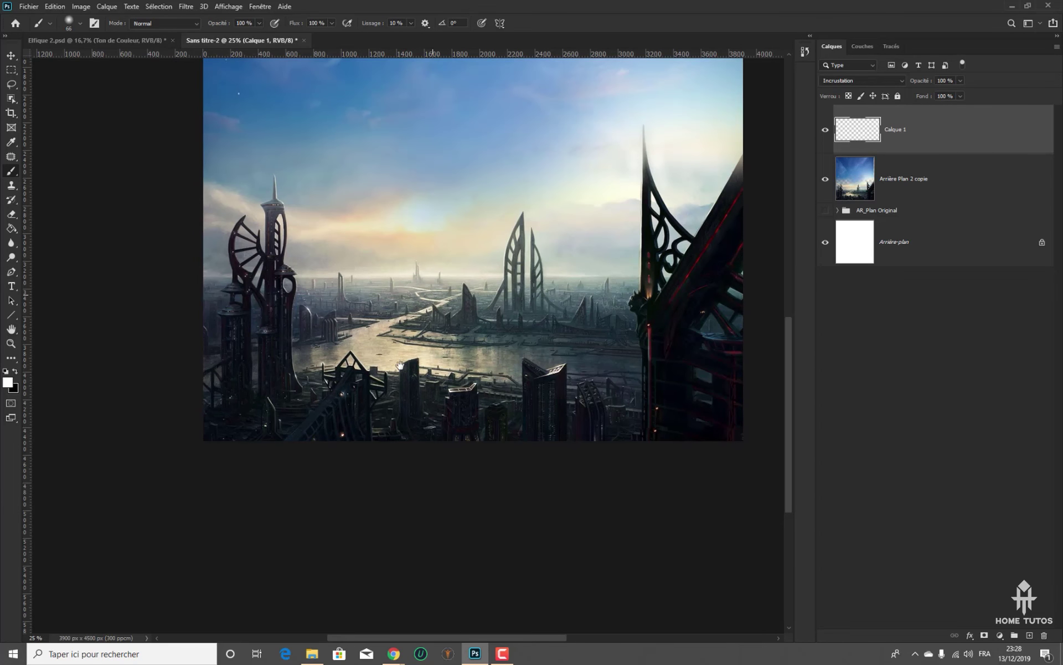
left_click_drag(433, 295, 334, 478)
scroll(333, 478, "down", 1)
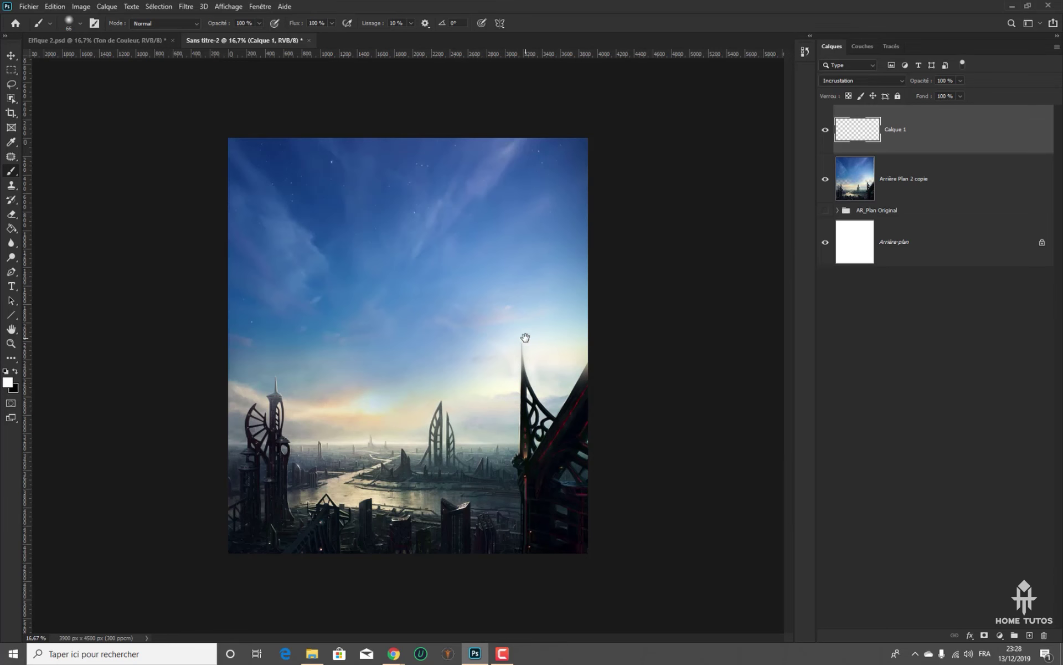